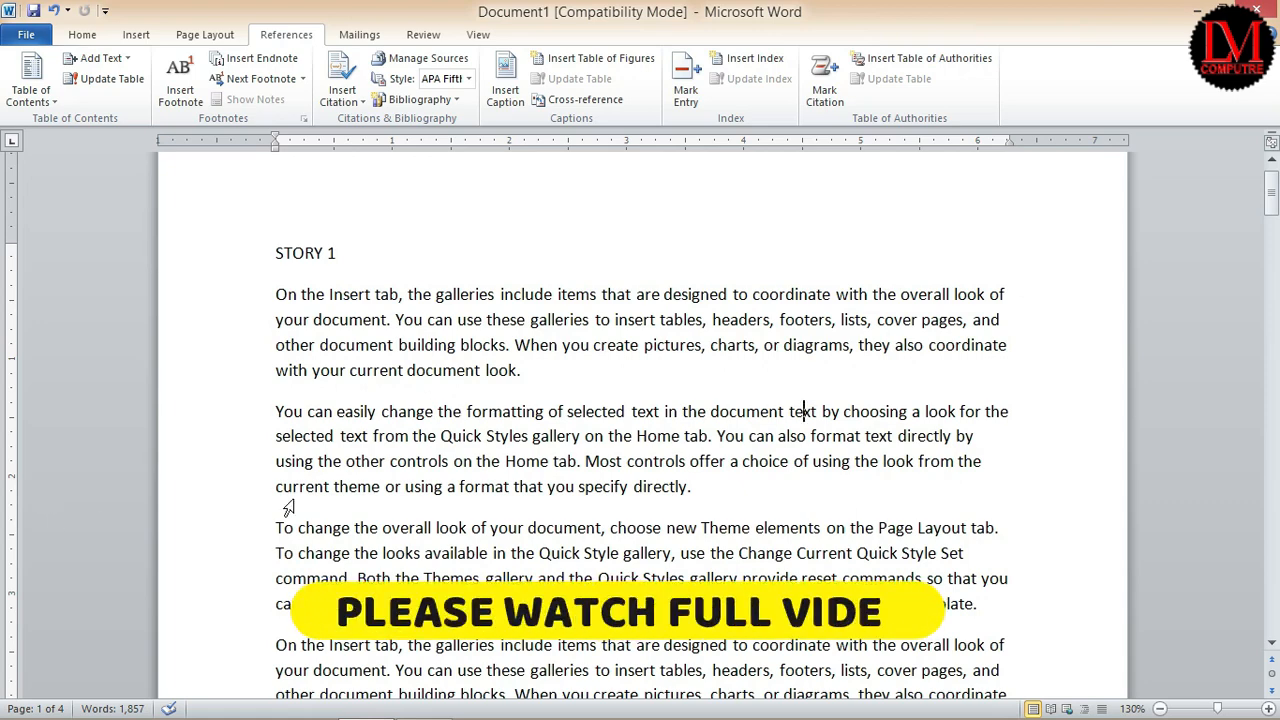
# - Look through the first pages of the document to examine its STORY and PART headings
pyautogui.scroll(-4, 345, 322)
pyautogui.scroll(5, 374, 403)
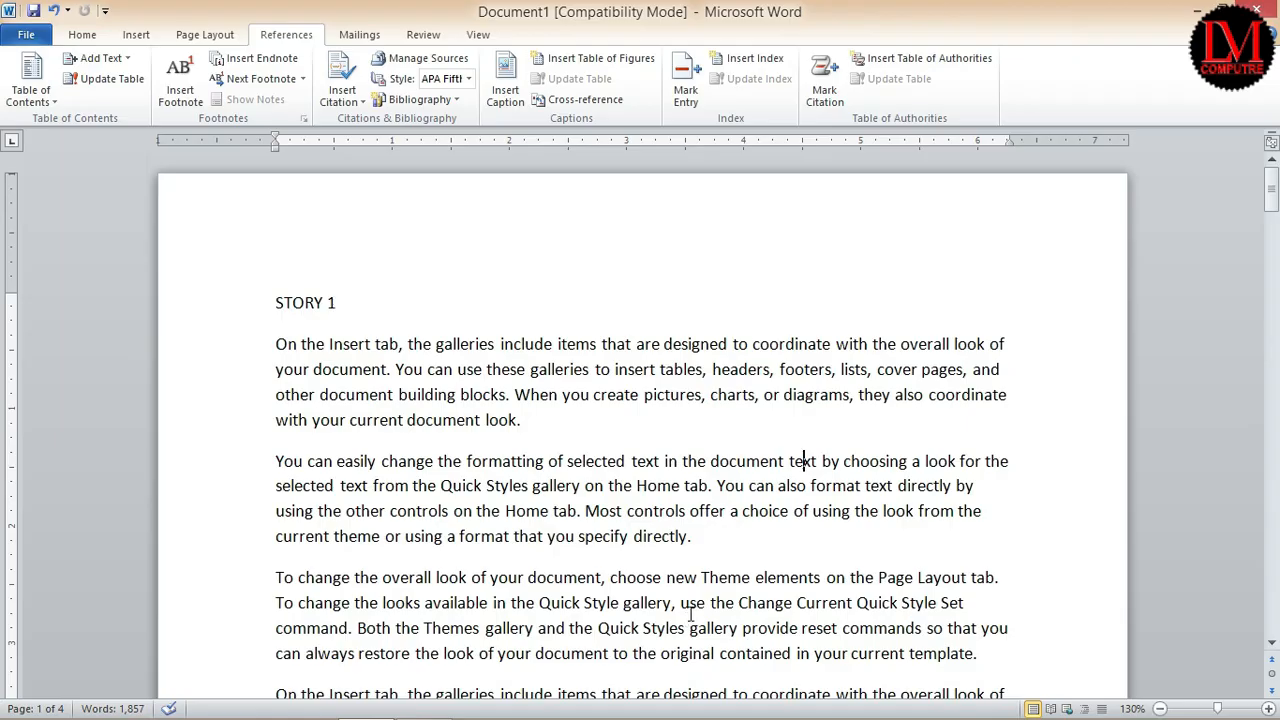
pyautogui.scroll(-15, 739, 468)
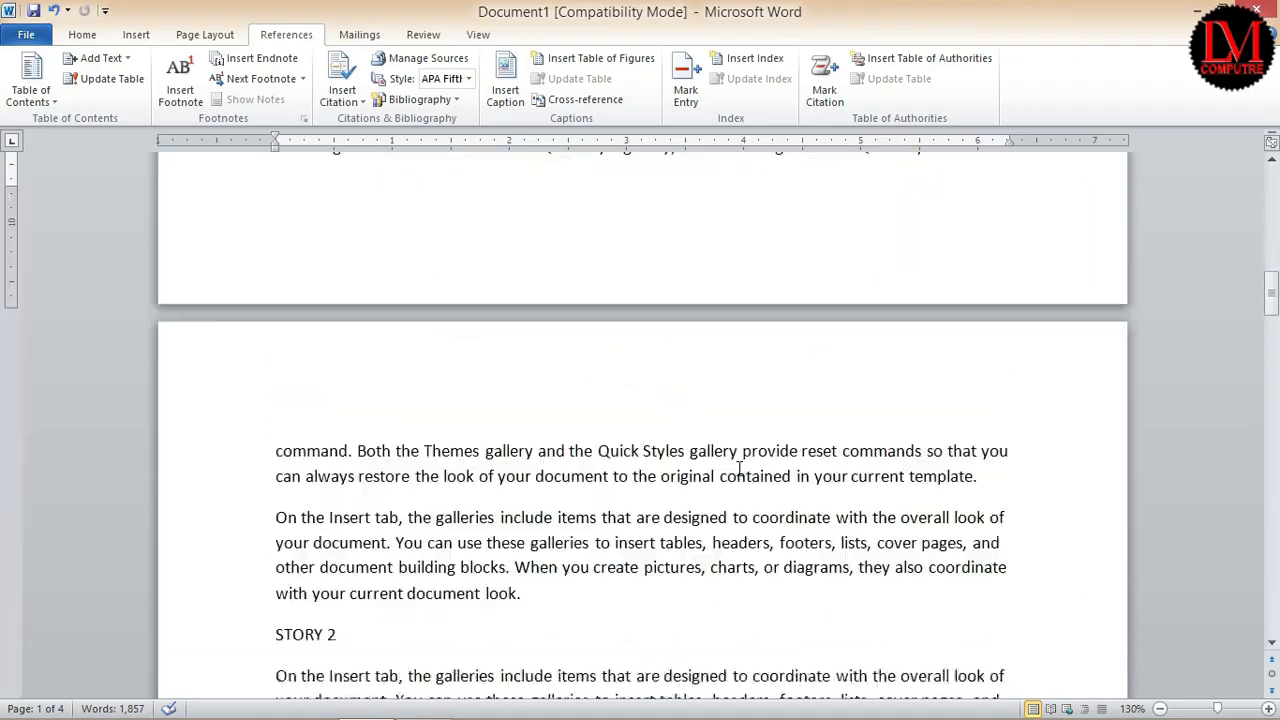
pyautogui.scroll(10, 739, 468)
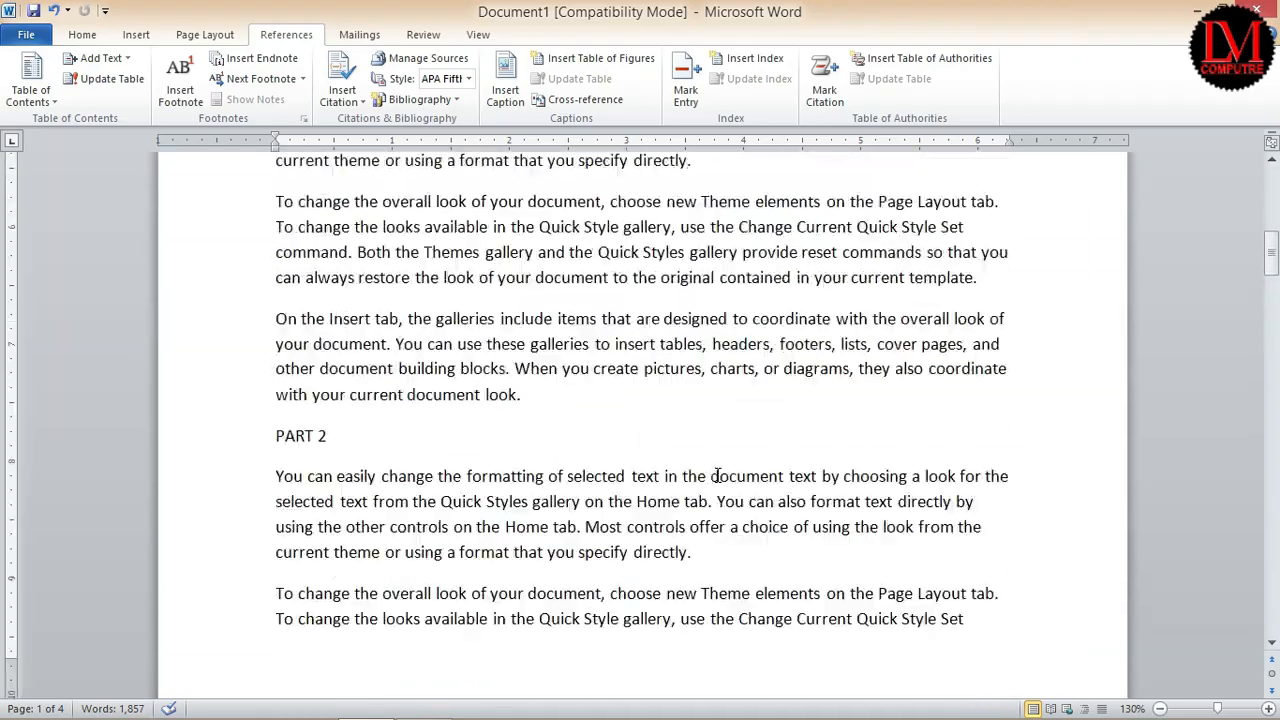
pyautogui.scroll(4, 717, 475)
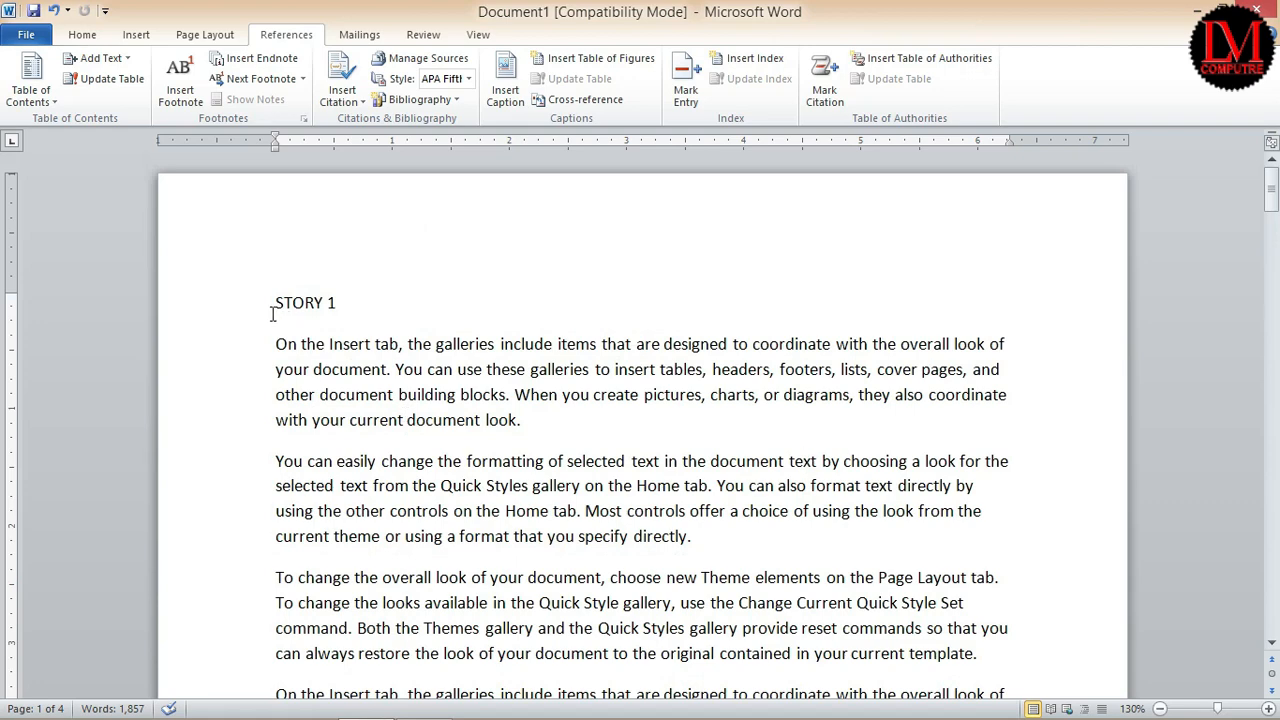
pyautogui.scroll(-4, 557, 501)
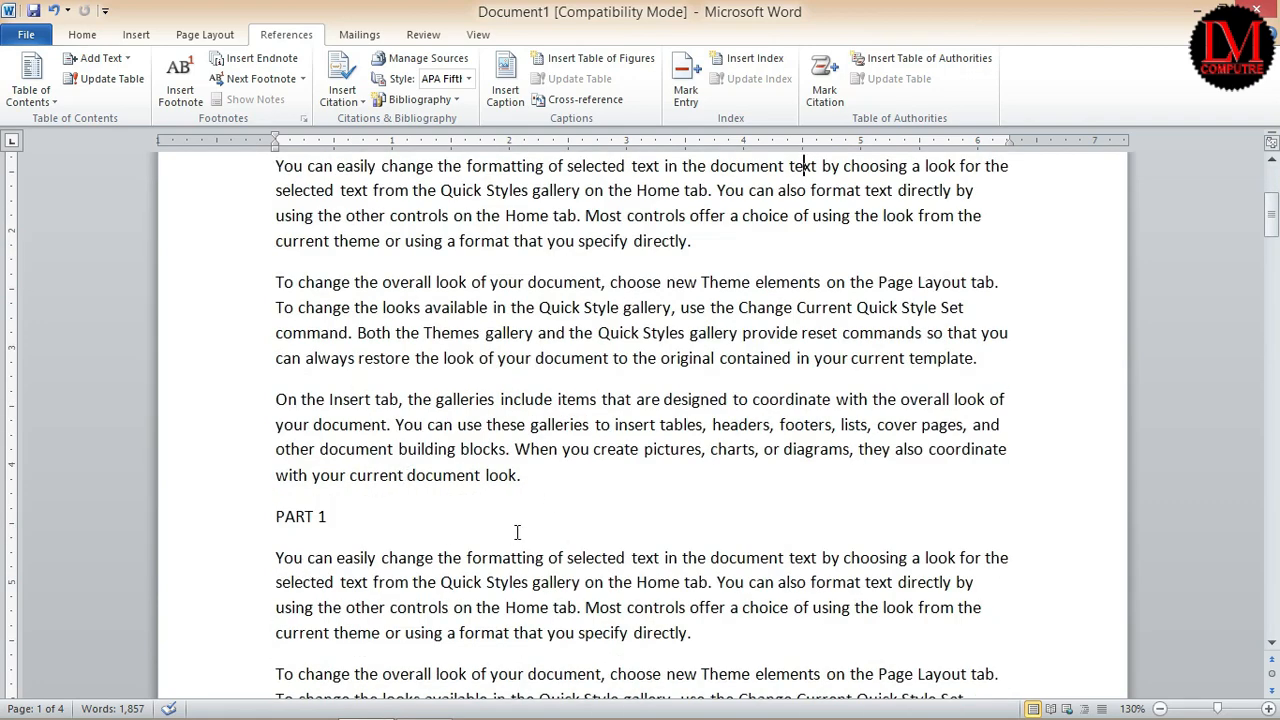
pyautogui.scroll(-4, 512, 533)
pyautogui.scroll(-9, 431, 632)
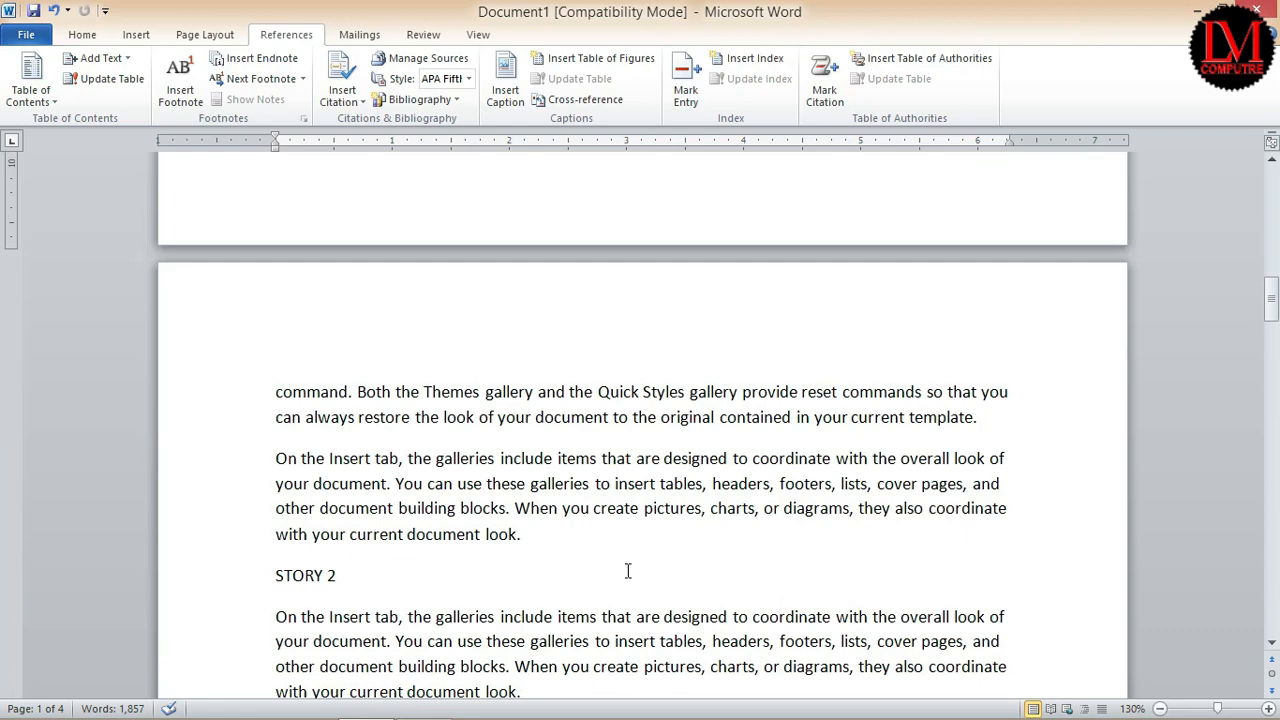
pyautogui.scroll(-8, 625, 569)
pyautogui.scroll(-13, 612, 570)
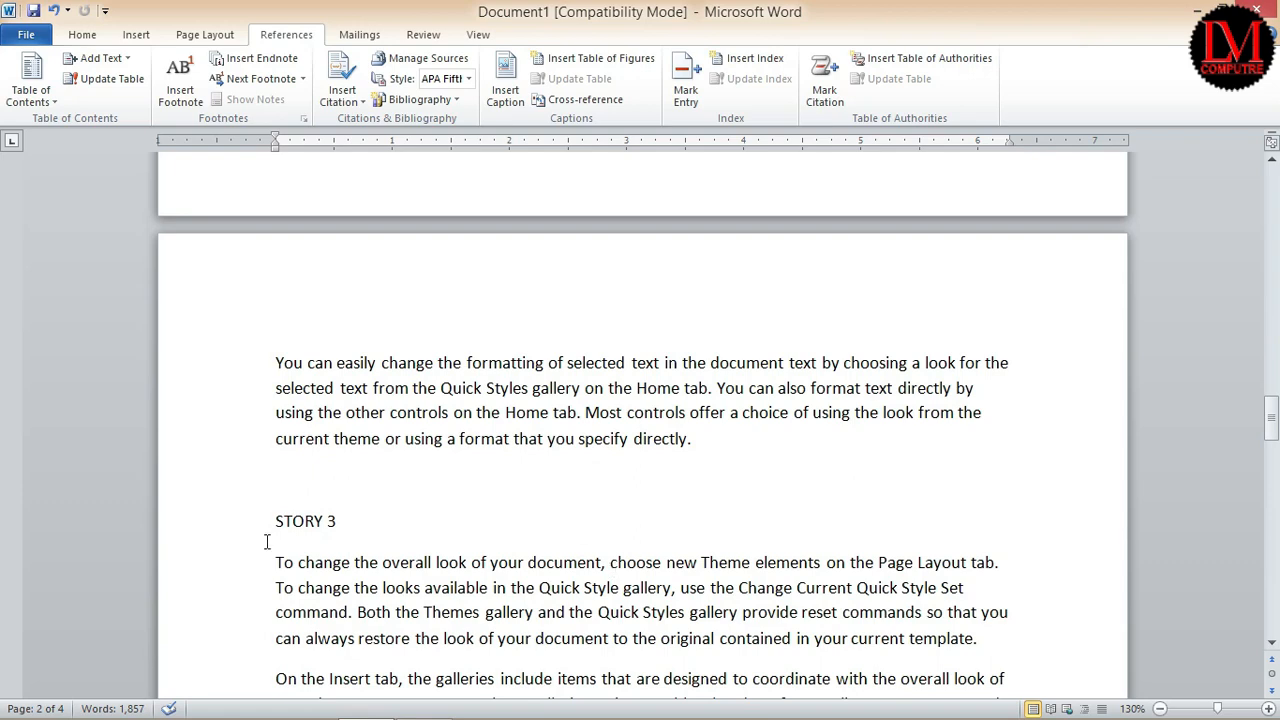
# - Delete the blank line above the STORY 3 heading
pyautogui.click(295, 477)
pyautogui.press('Delete')
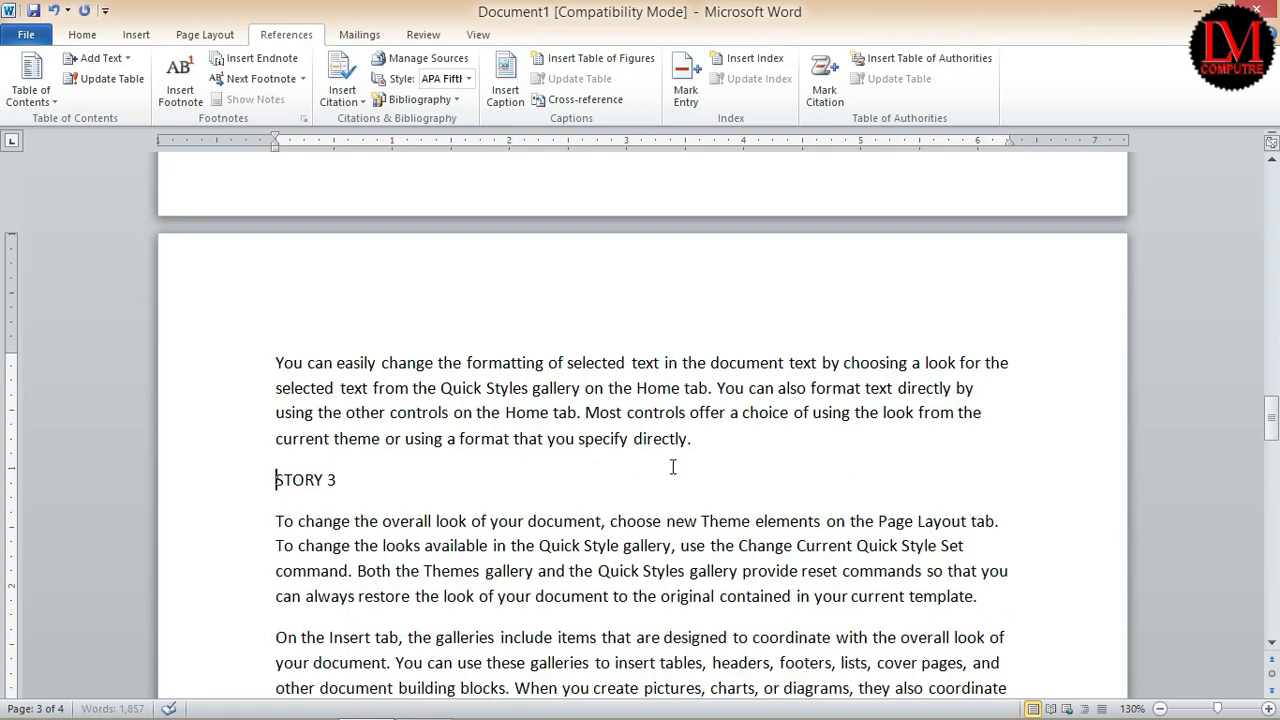
# - Review the remaining sections through STORY 4 and go back to the start of the document
pyautogui.scroll(-12, 490, 535)
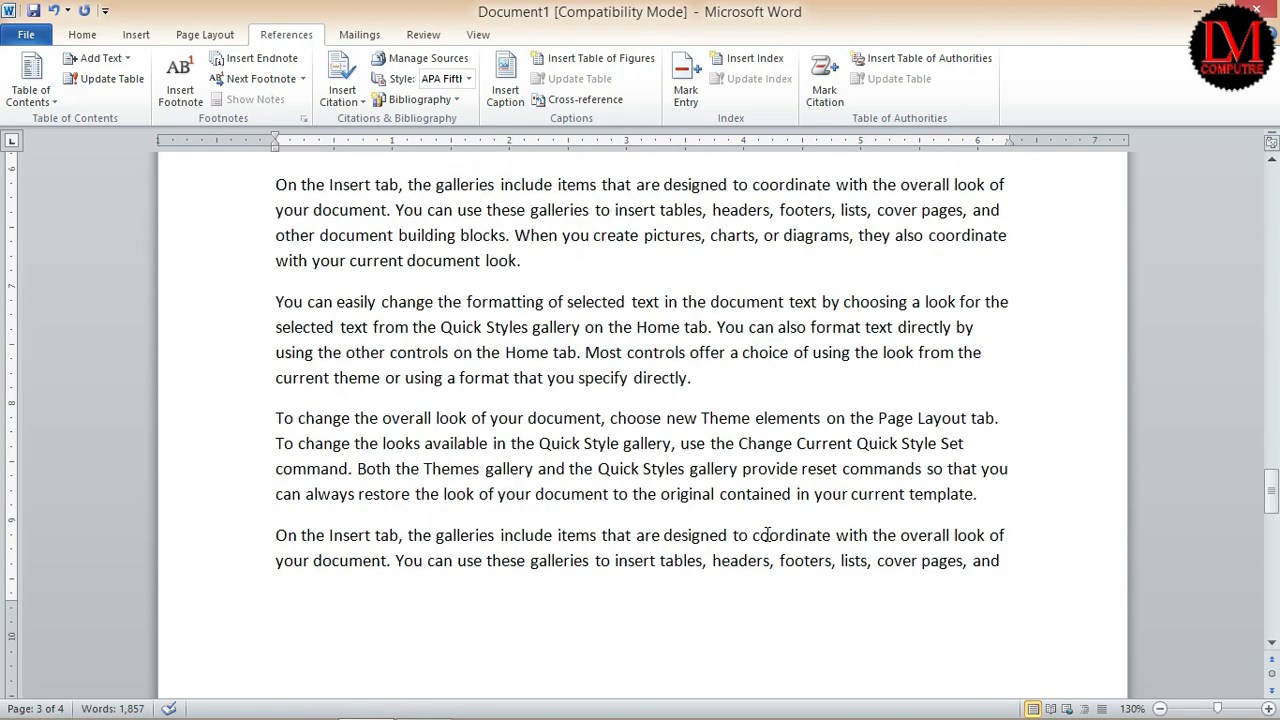
pyautogui.scroll(-7, 767, 534)
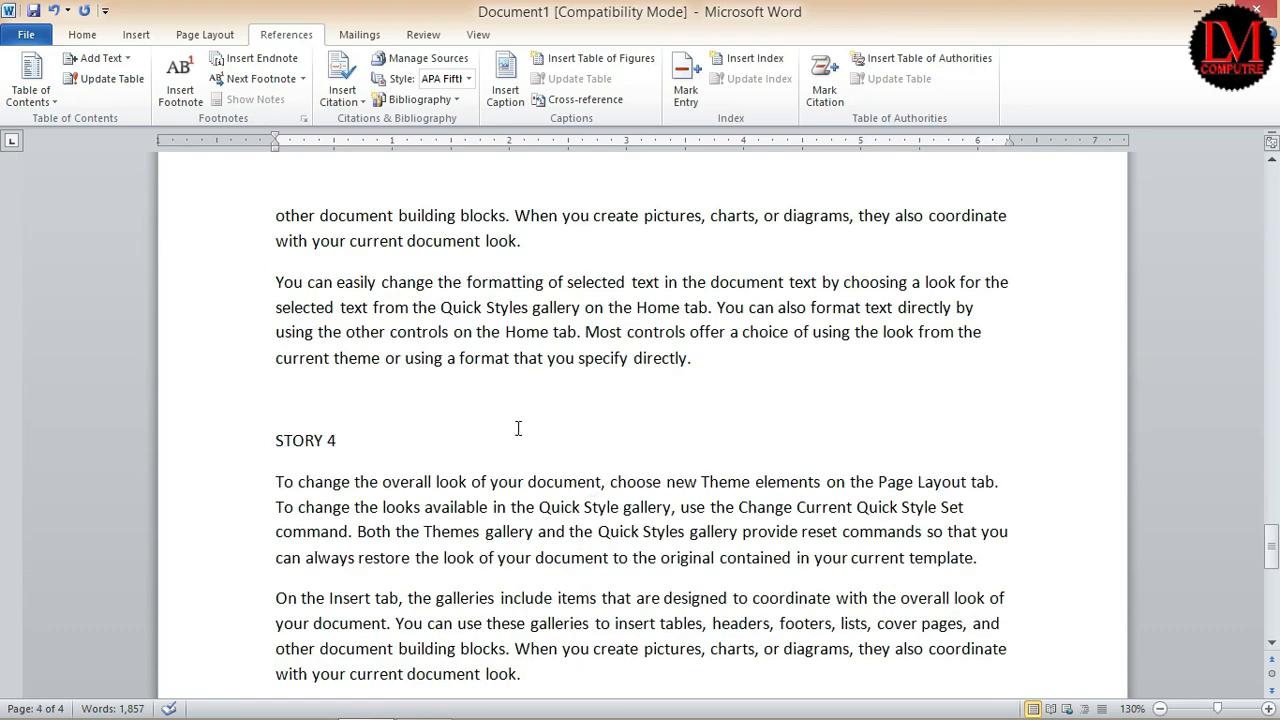
pyautogui.scroll(10, 659, 449)
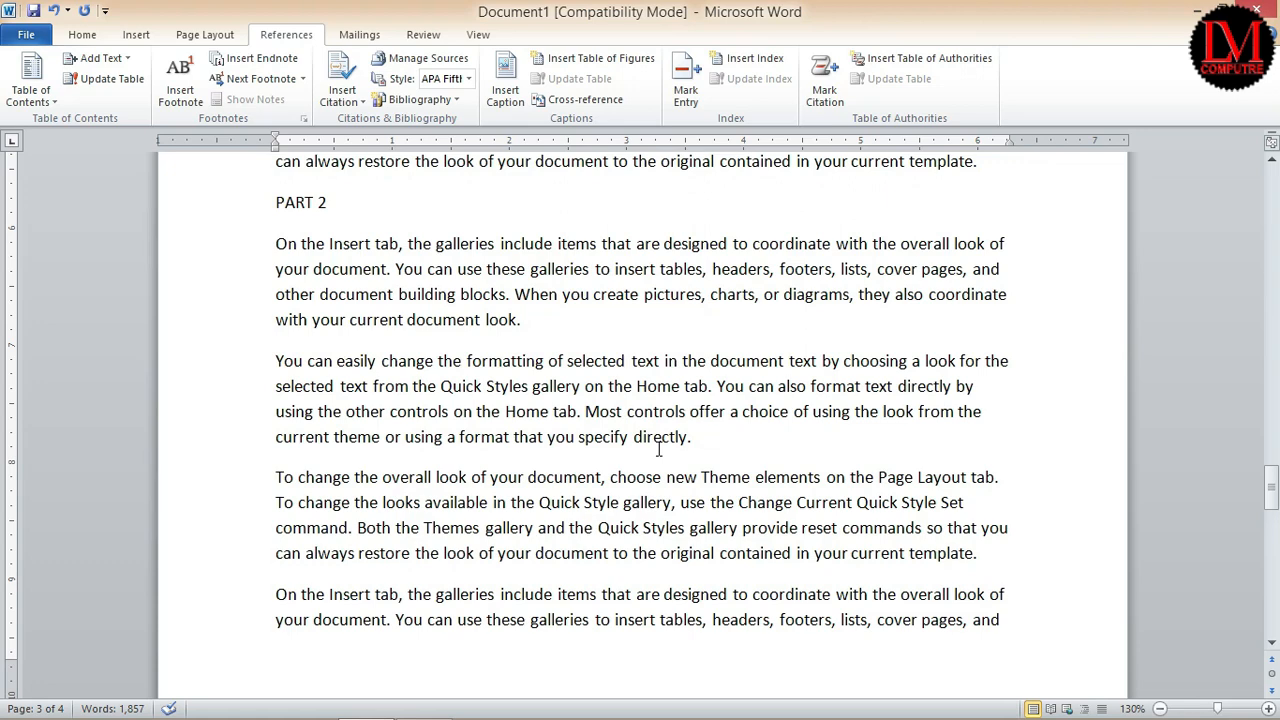
pyautogui.scroll(15, 659, 450)
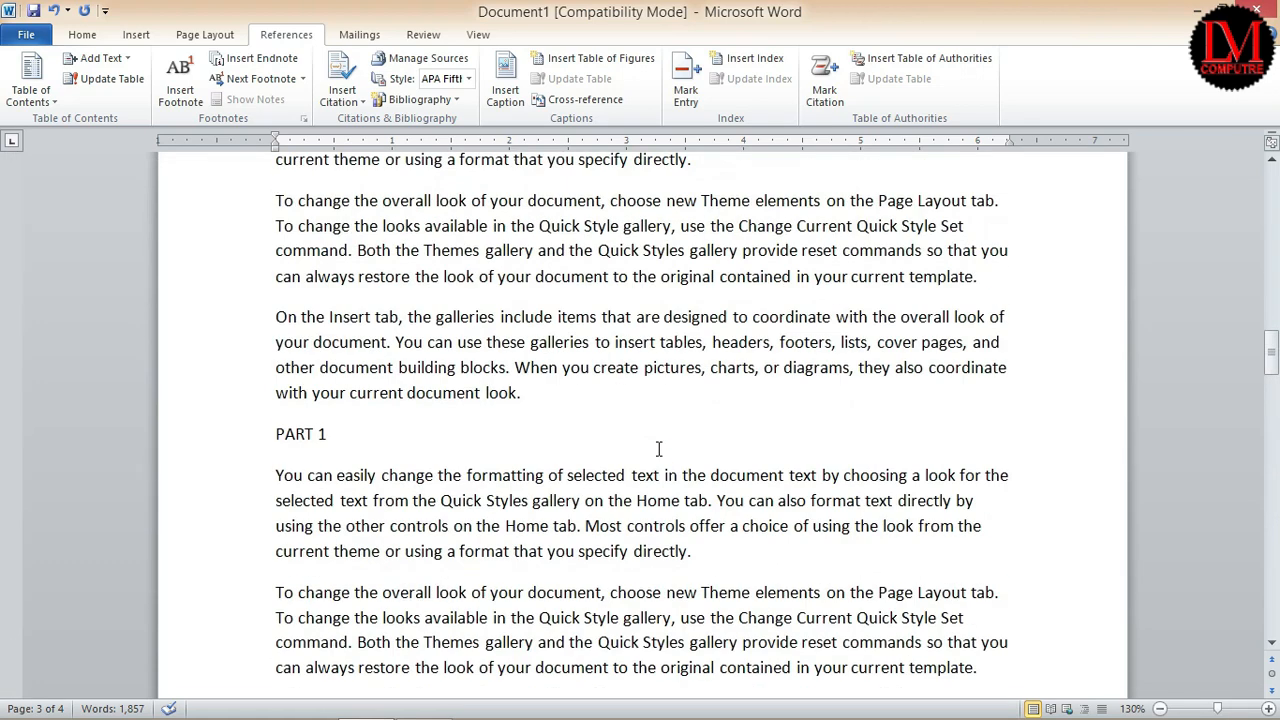
pyautogui.scroll(-5, 659, 450)
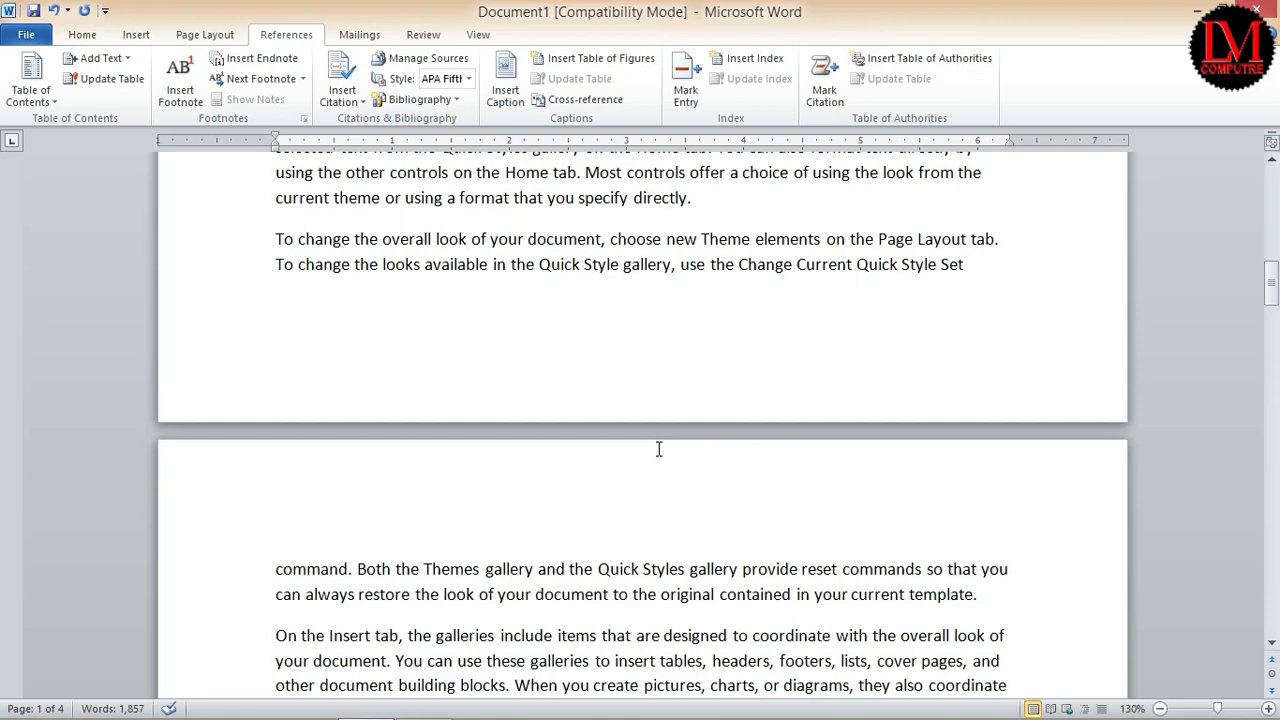
pyautogui.scroll(10, 659, 450)
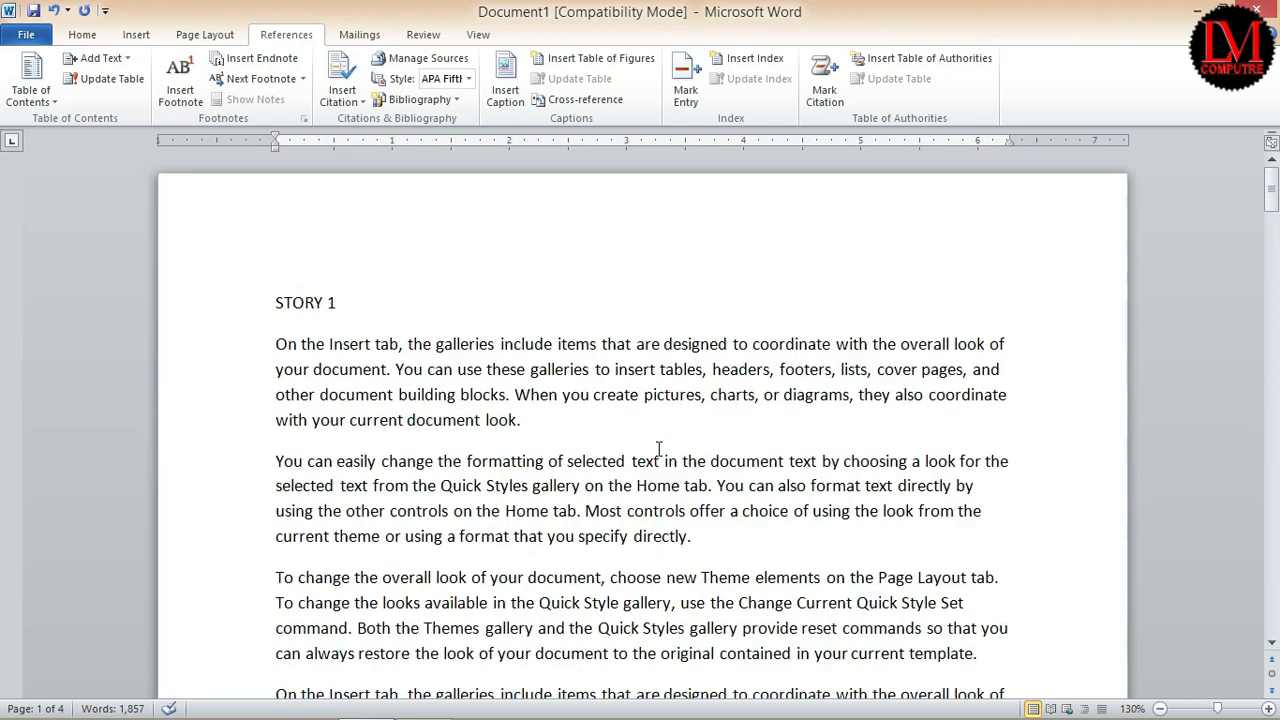
# - Add the STORY 1 heading to the table of contents structure as Level 1 text
pyautogui.click(236, 303)
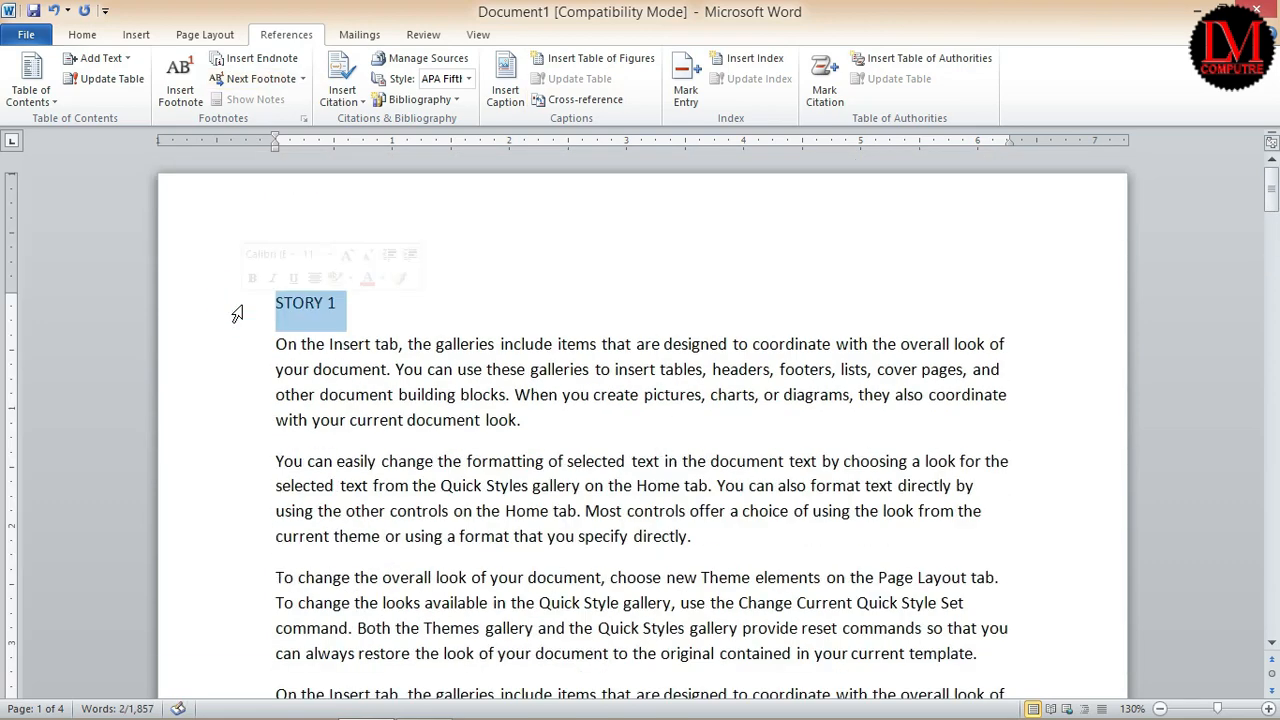
pyautogui.click(220, 292)
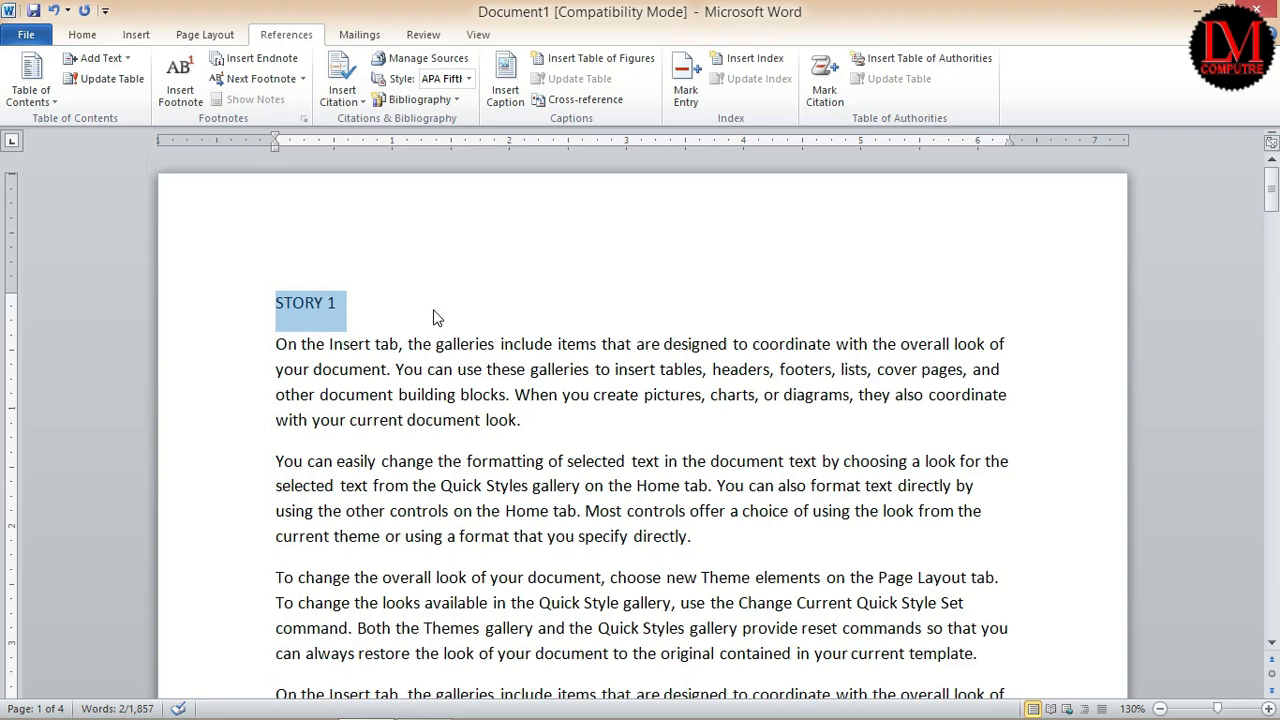
pyautogui.click(474, 338)
pyautogui.click(214, 300)
pyautogui.click(82, 35)
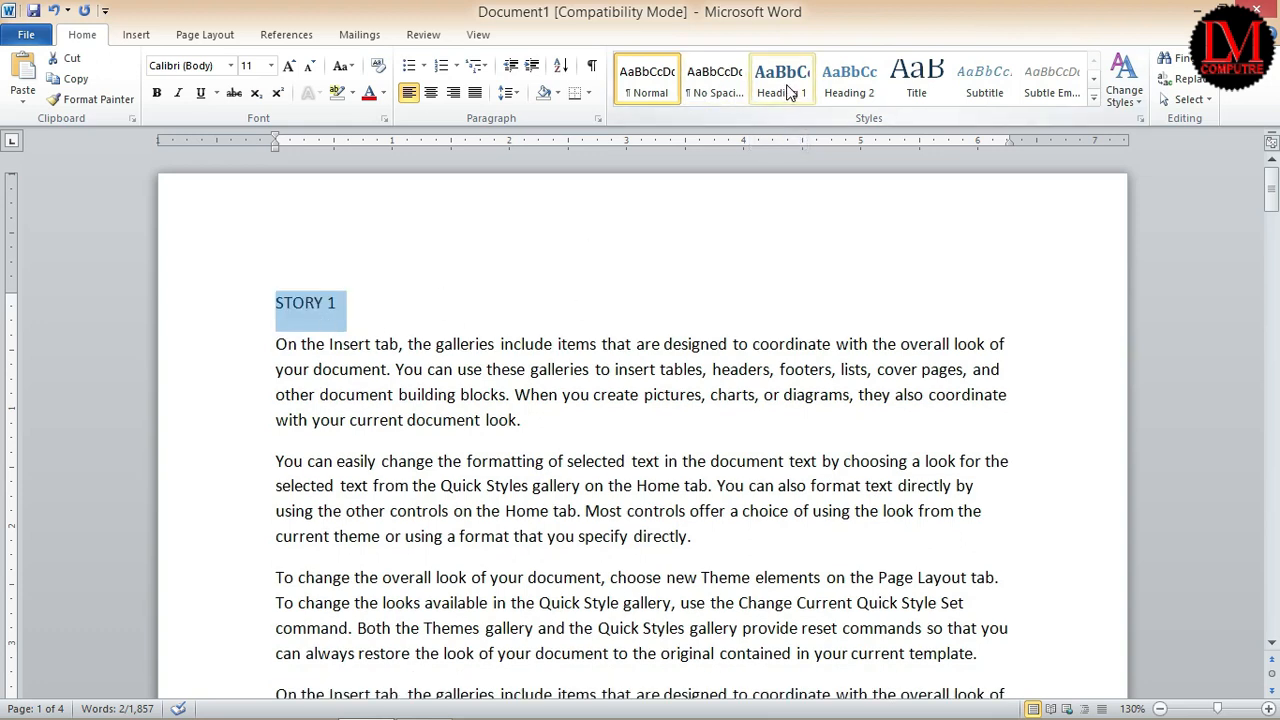
pyautogui.click(287, 35)
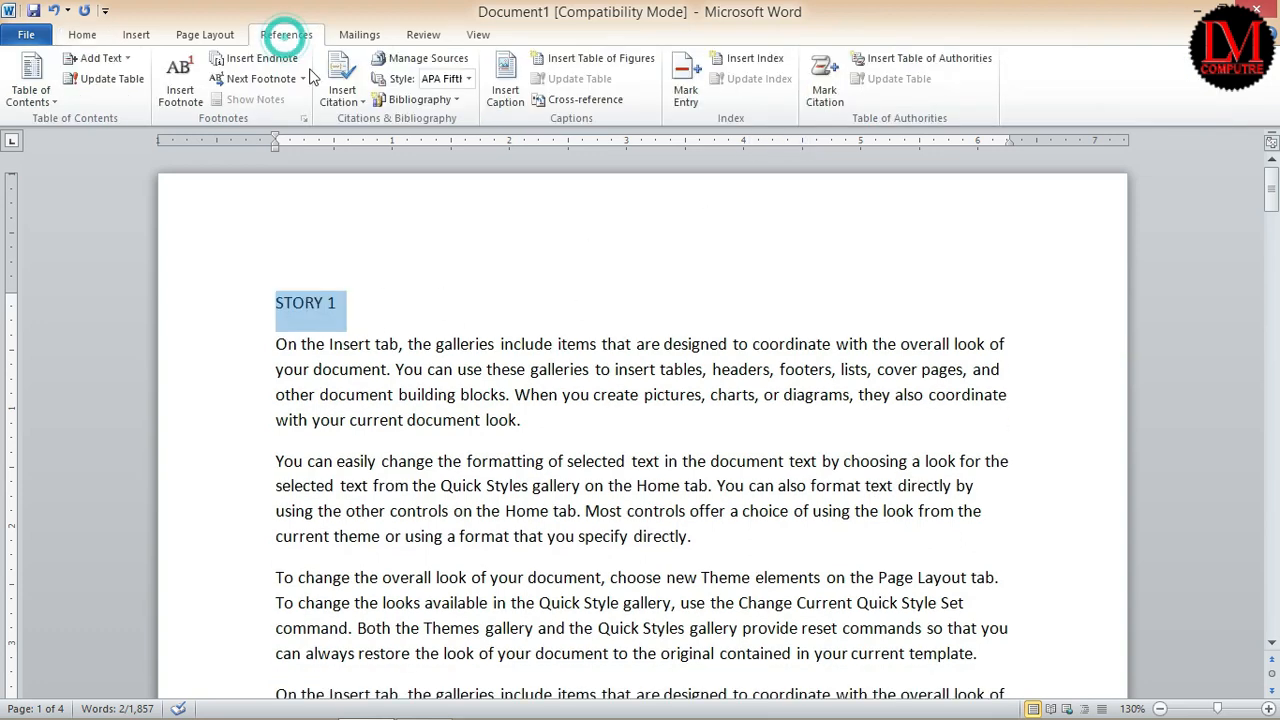
pyautogui.click(566, 340)
pyautogui.click(223, 310)
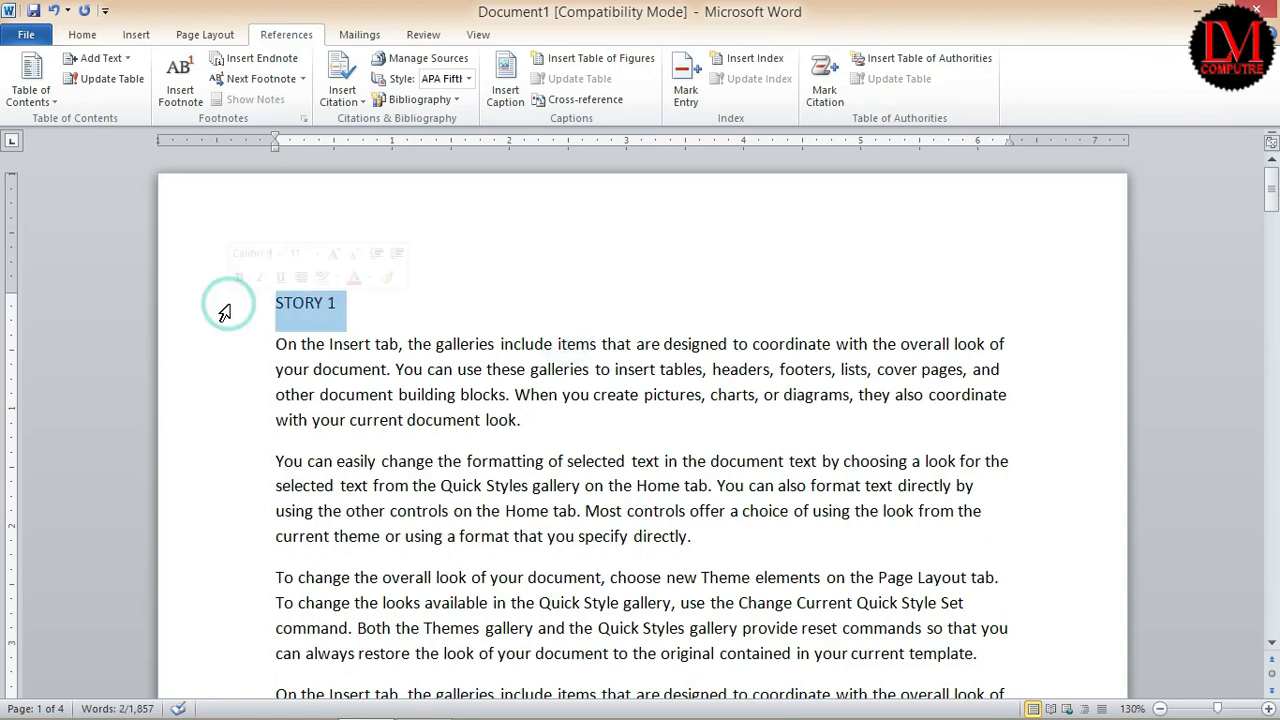
pyautogui.click(115, 59)
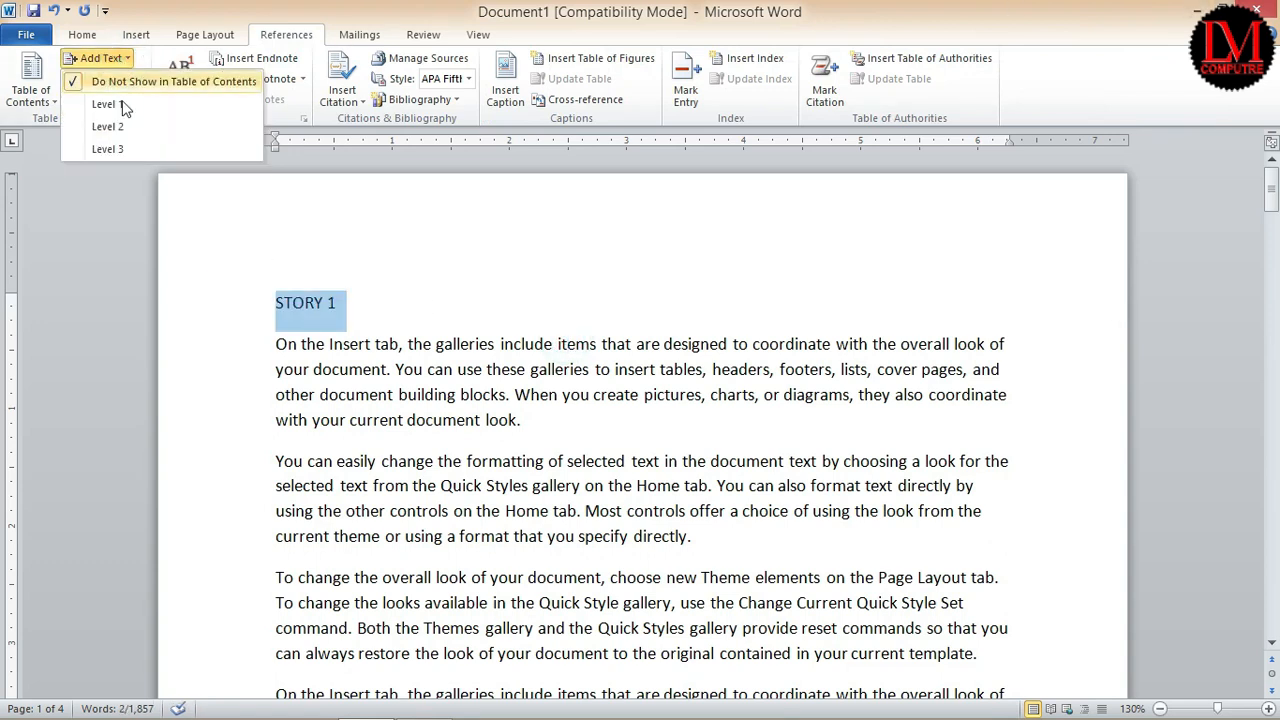
pyautogui.click(123, 107)
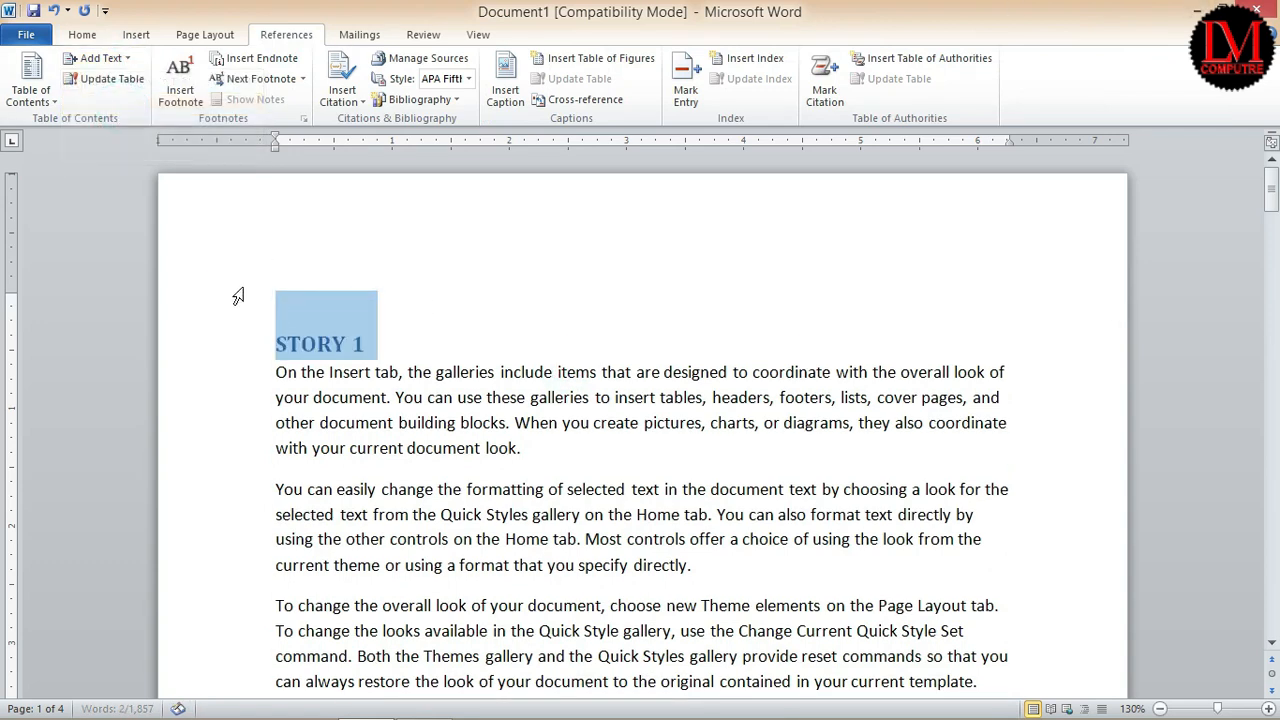
pyautogui.click(327, 363)
# - Mark the PART 1 heading under STORY 1 as Level 2 text for the table of contents
pyautogui.scroll(-4, 327, 363)
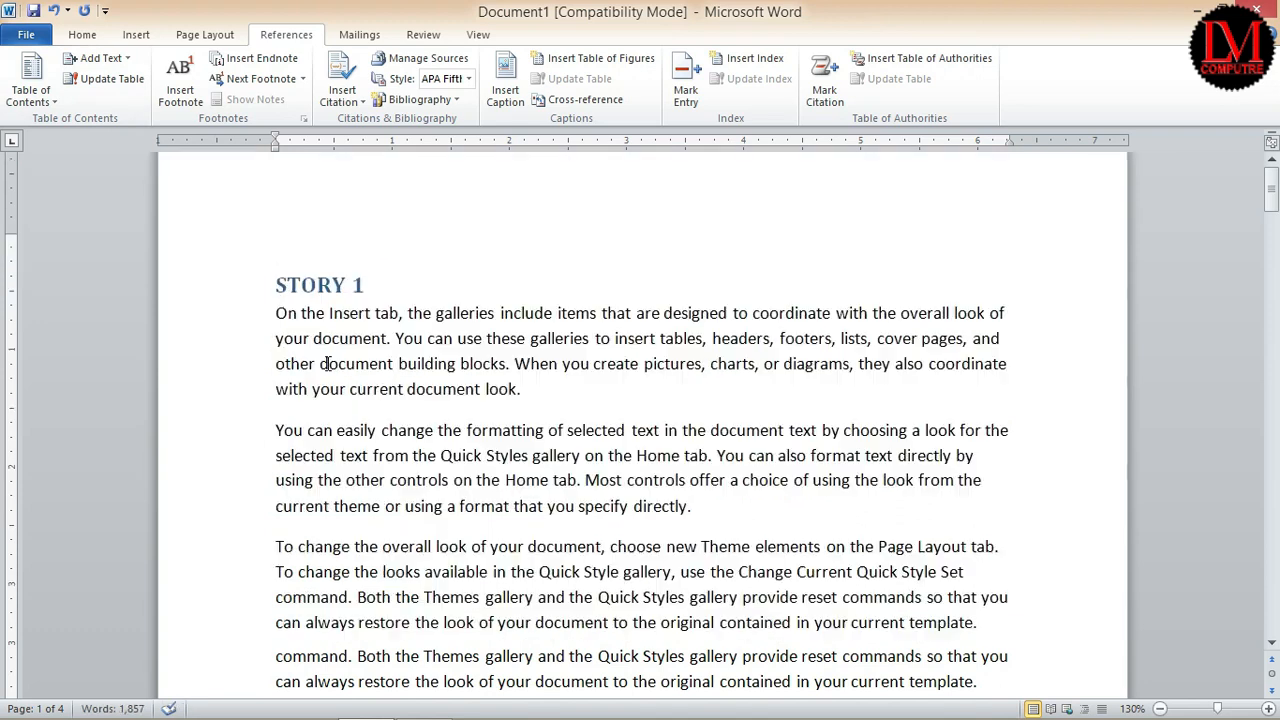
pyautogui.scroll(-1, 327, 363)
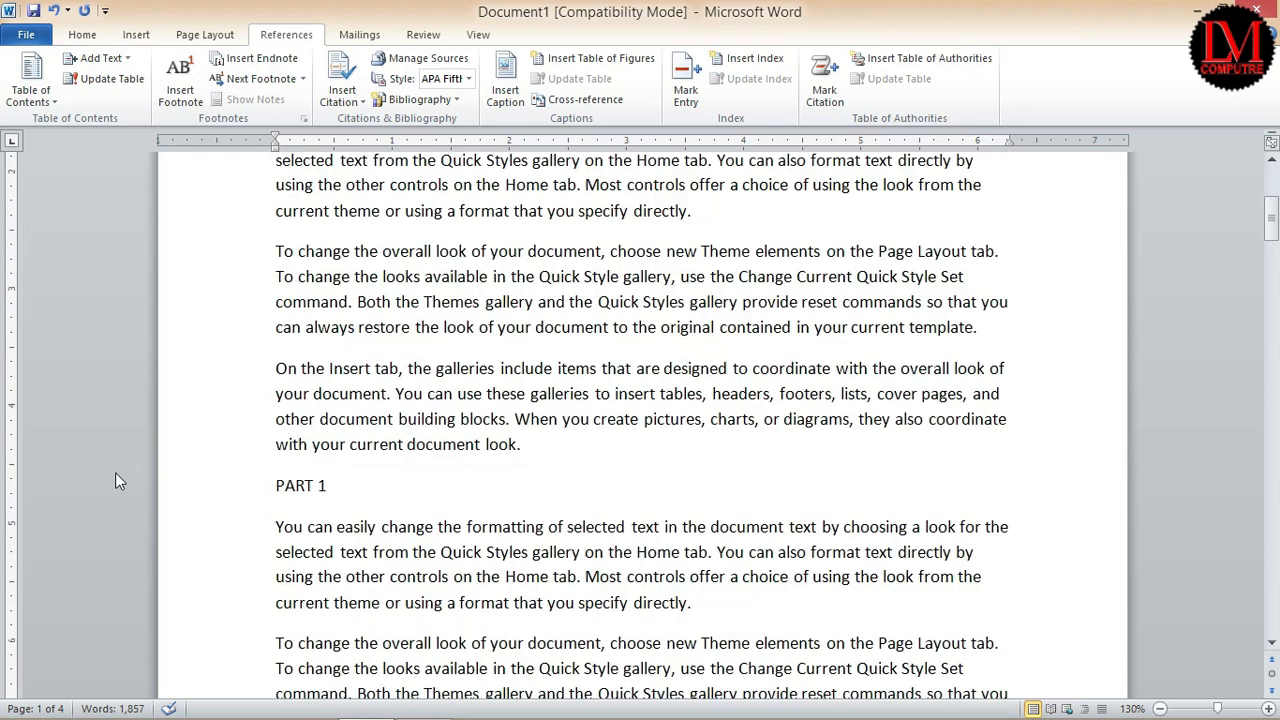
pyautogui.click(199, 506)
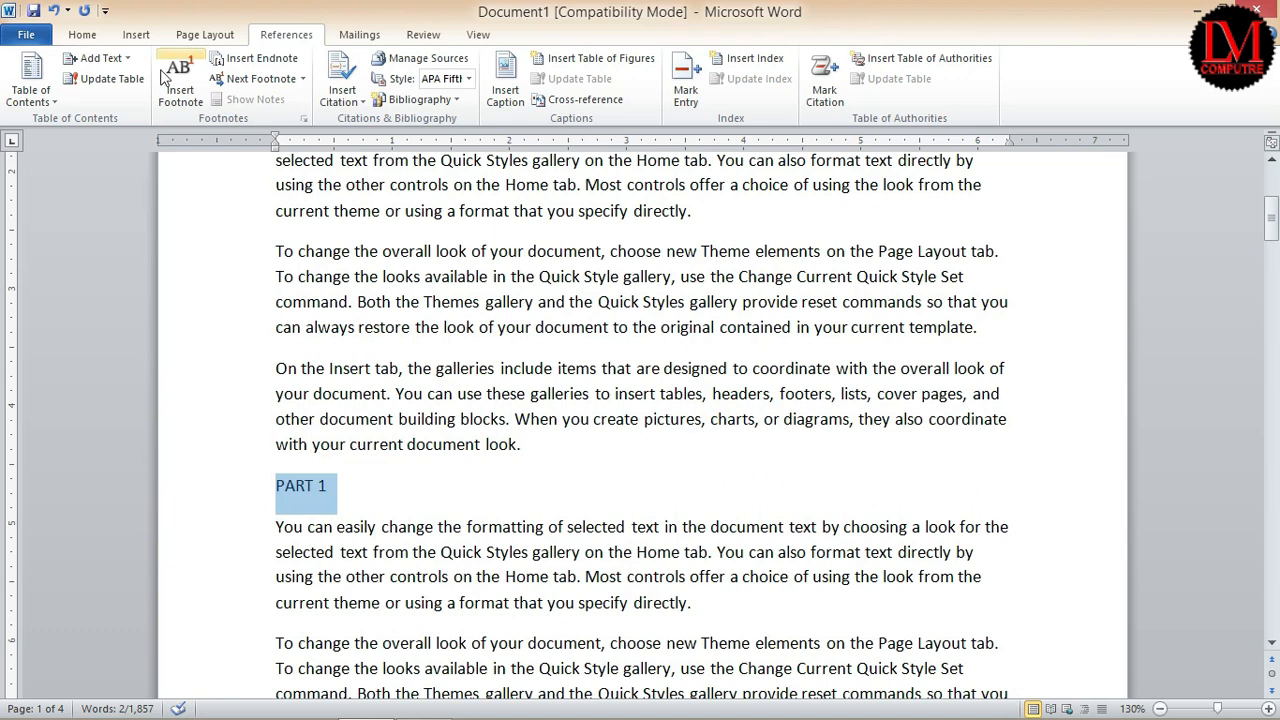
pyautogui.click(112, 59)
pyautogui.click(105, 122)
# - Mark the PART 2 heading under STORY 1 as Level 2 text for the table of contents
pyautogui.scroll(-5, 420, 491)
pyautogui.click(229, 510)
pyautogui.click(105, 58)
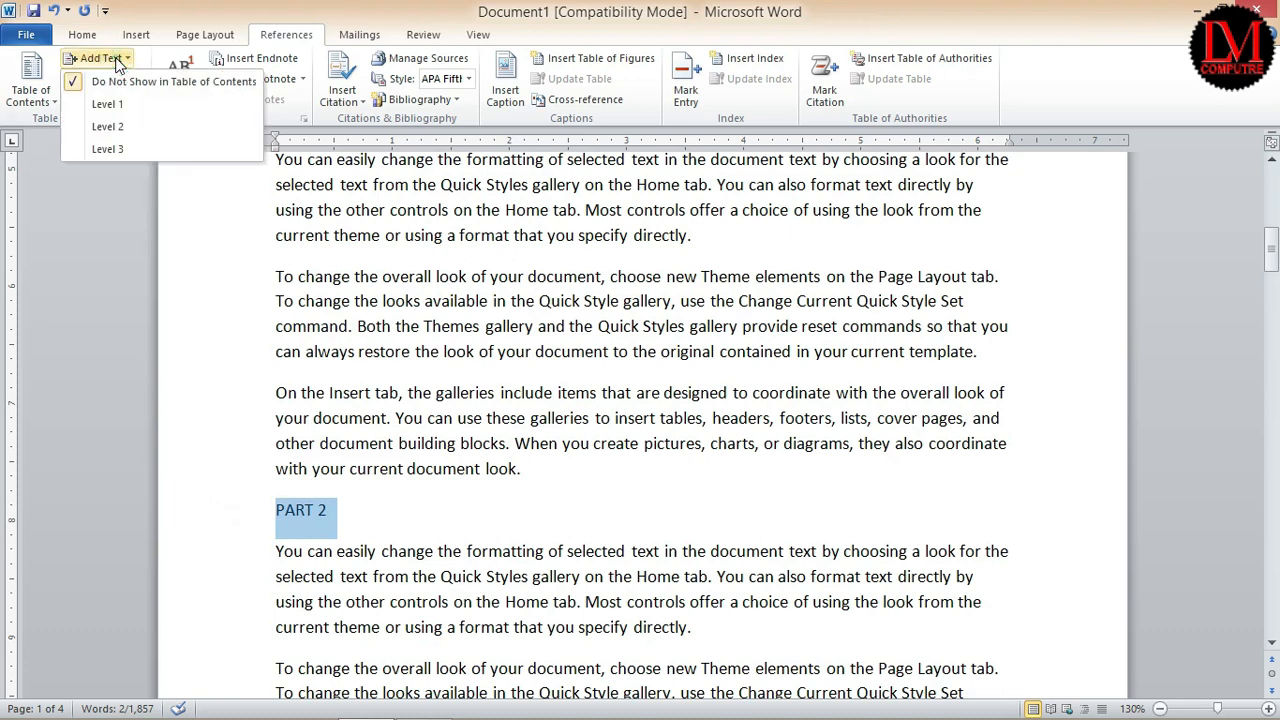
pyautogui.click(108, 126)
# - Mark the STORY 2 heading as Level 1 text for the table of contents
pyautogui.scroll(-12, 415, 428)
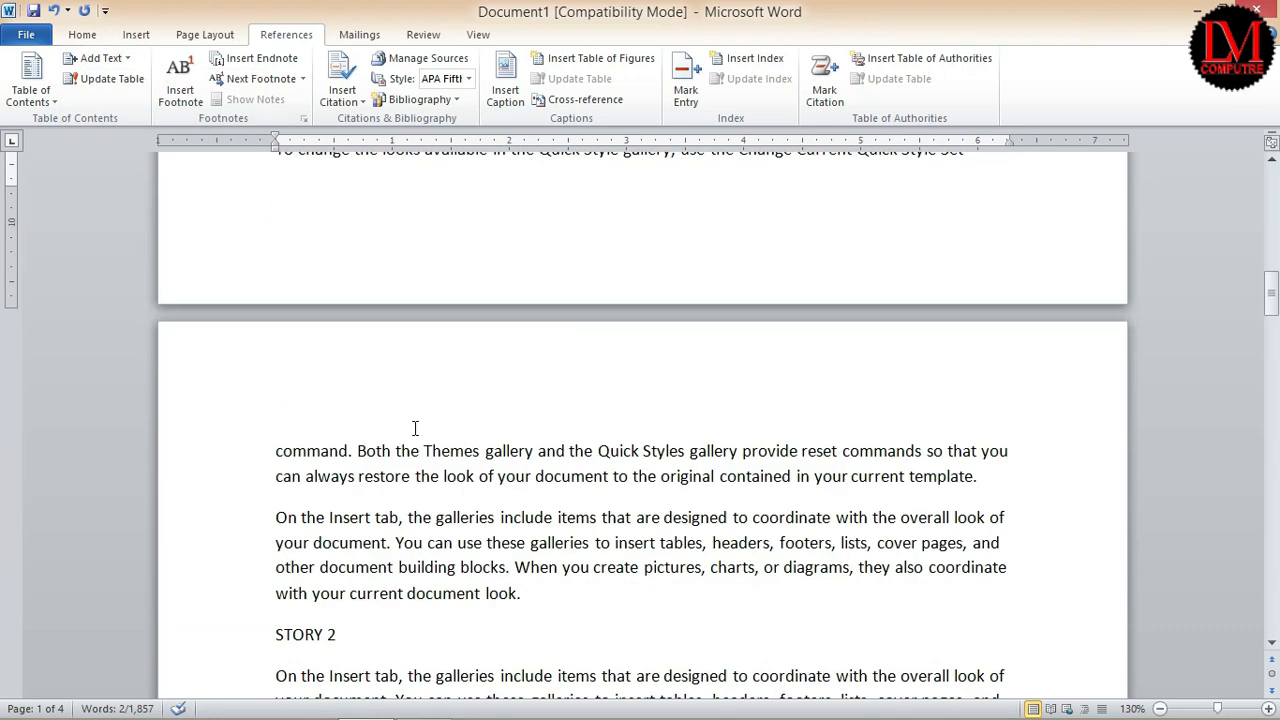
pyautogui.click(218, 345)
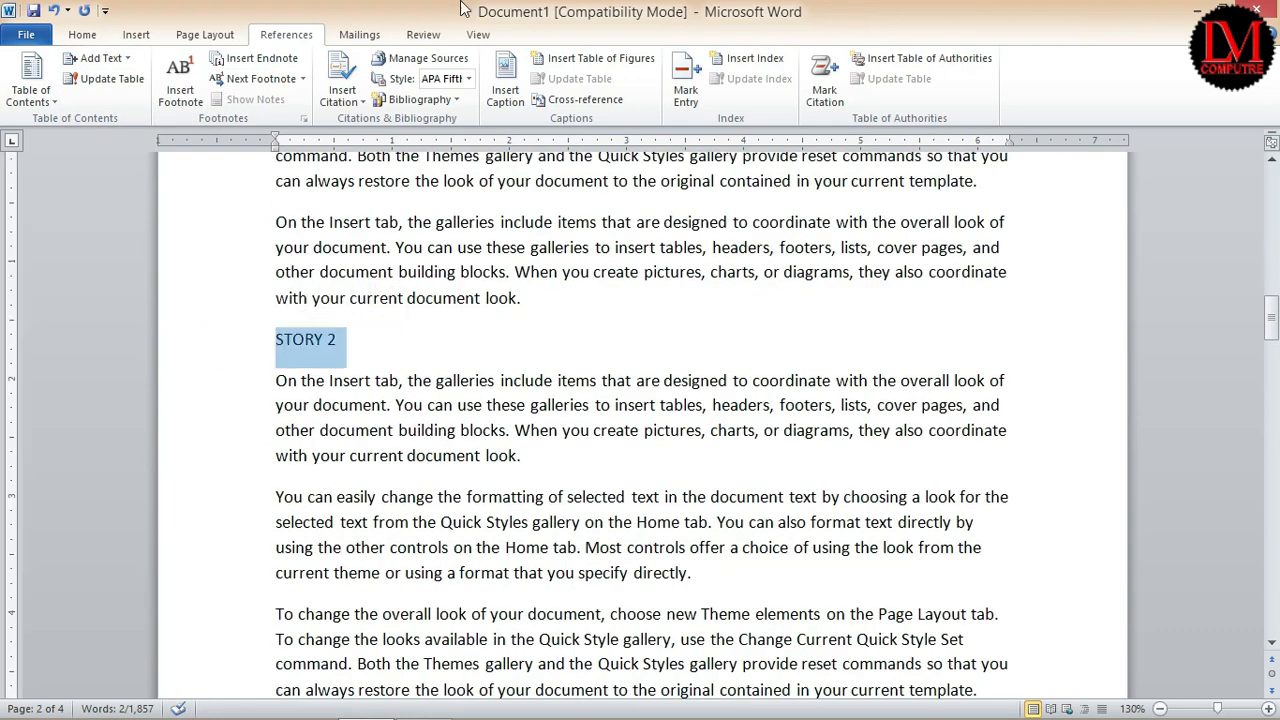
pyautogui.click(105, 58)
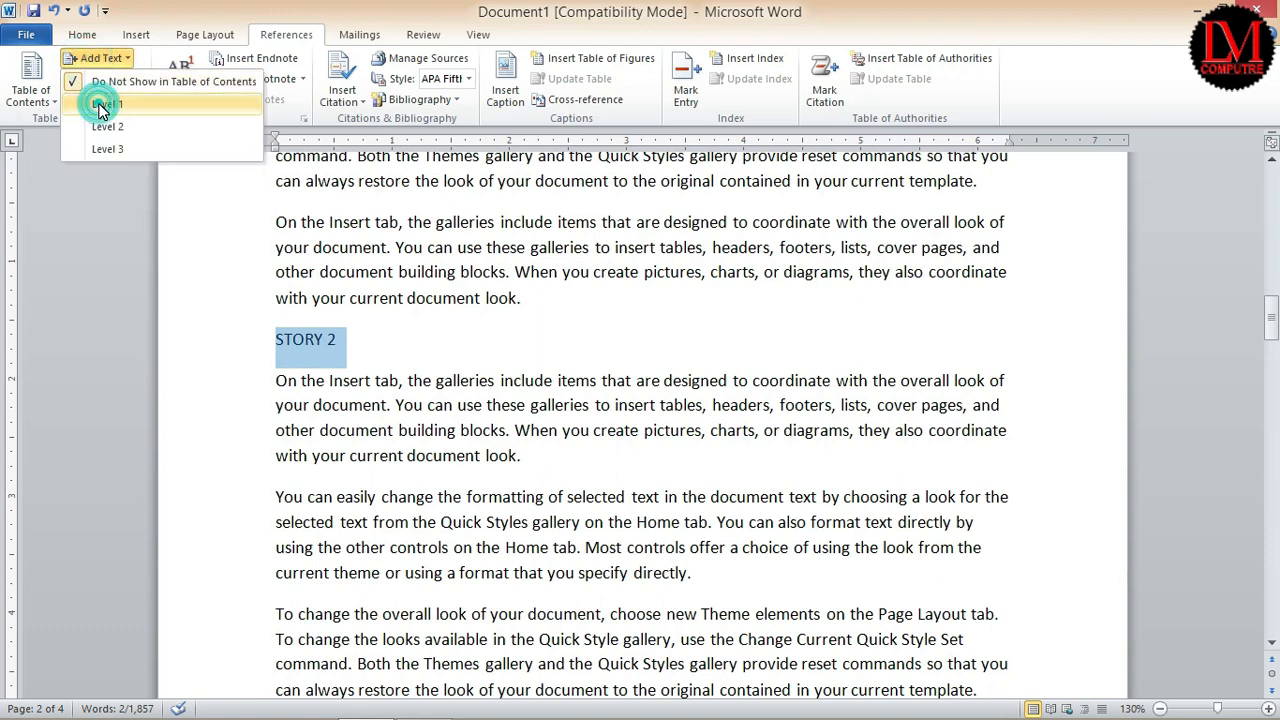
pyautogui.click(103, 106)
# - Mark the PART 1 heading under STORY 2 as Level 2 text for the table of contents
pyautogui.scroll(-4, 446, 405)
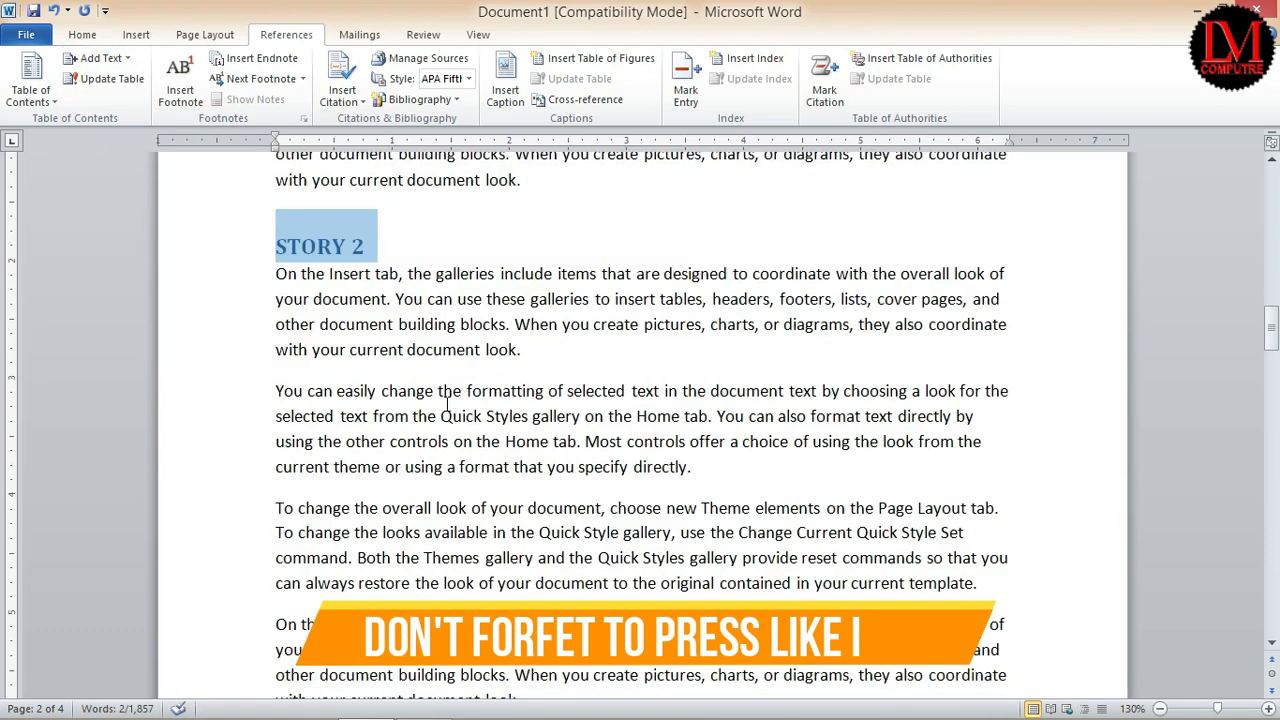
pyautogui.scroll(-2, 446, 405)
pyautogui.click(232, 440)
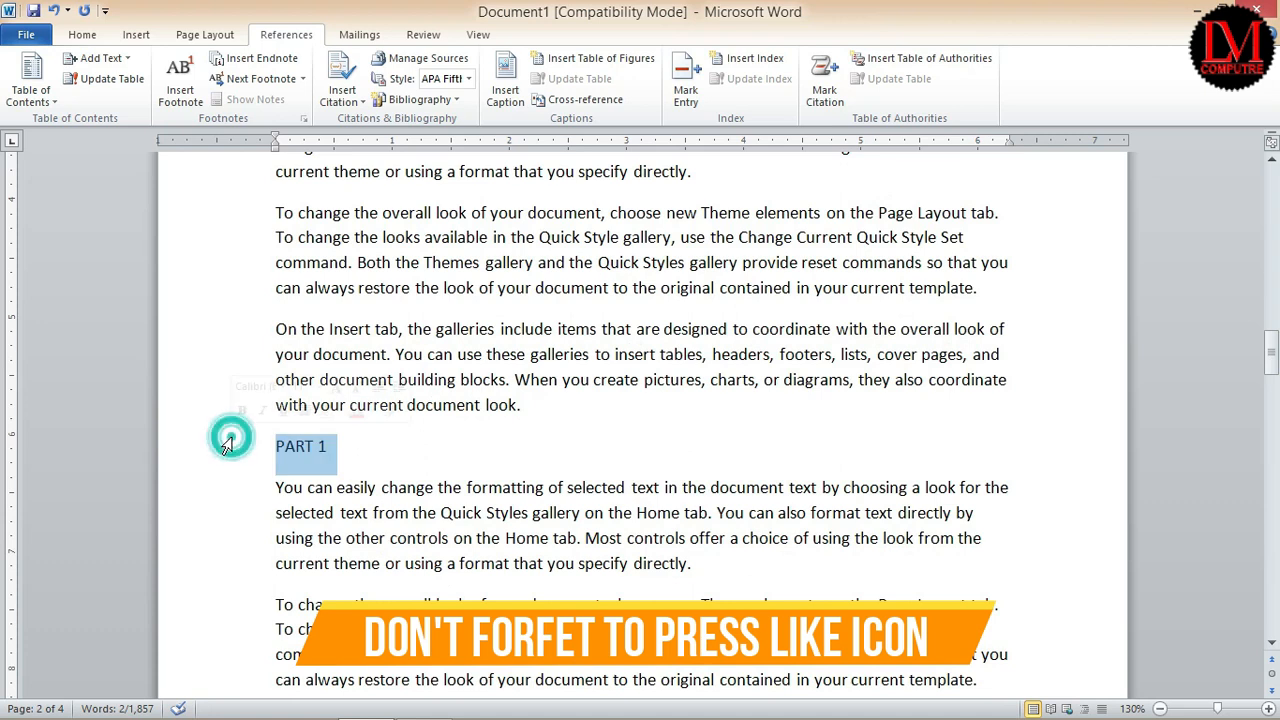
pyautogui.click(84, 35)
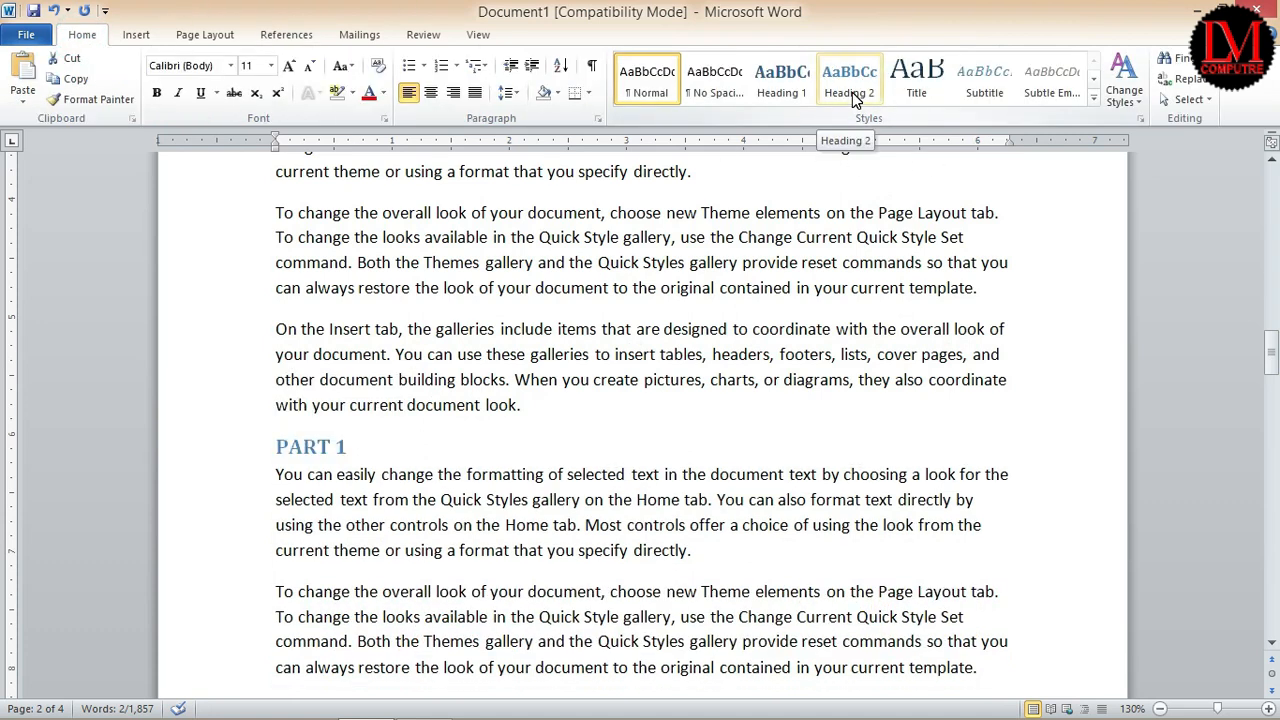
pyautogui.click(284, 34)
pyautogui.click(124, 62)
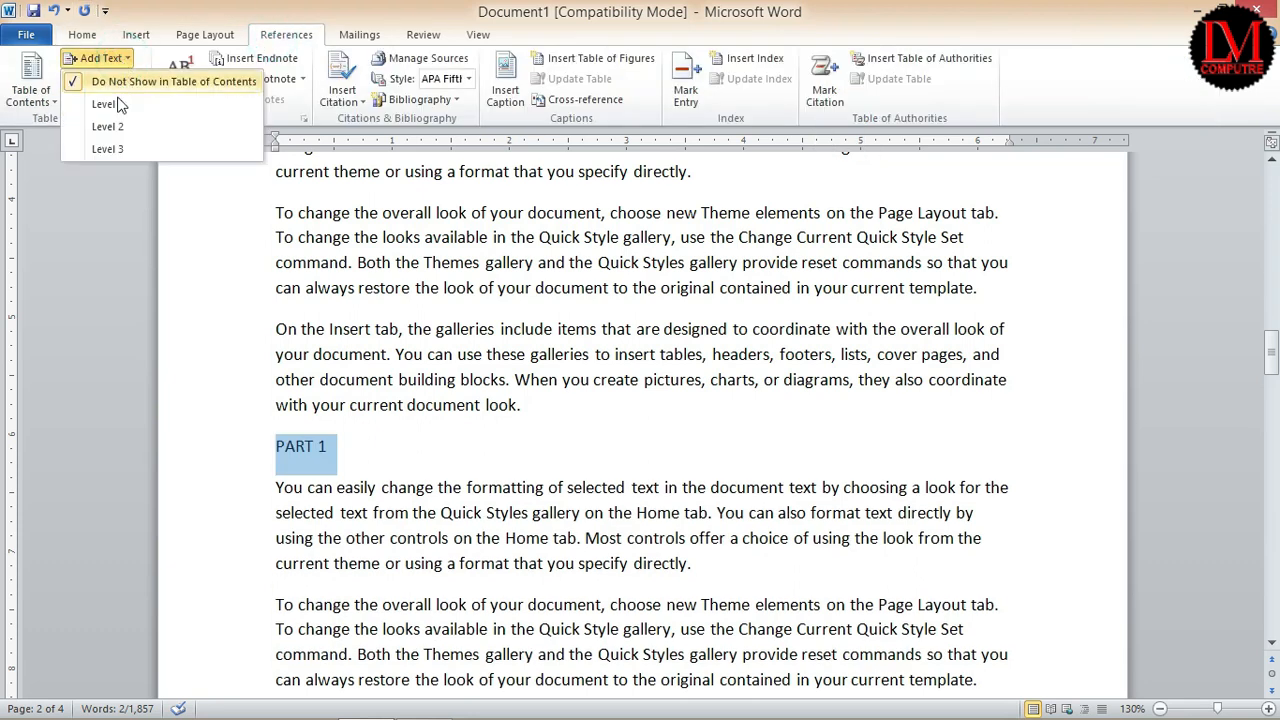
pyautogui.click(110, 128)
# - Mark the PART 2 heading under STORY 2 as Level 2 text for the table of contents
pyautogui.scroll(-4, 423, 408)
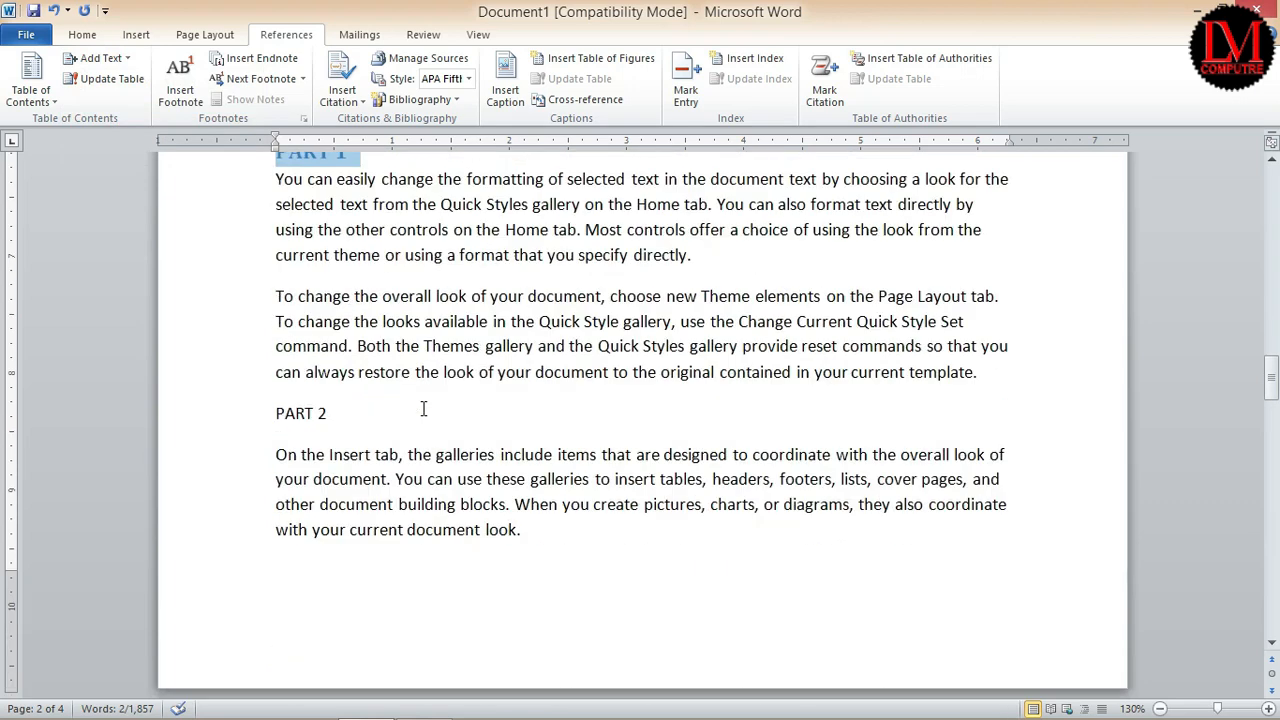
pyautogui.click(243, 430)
pyautogui.click(100, 58)
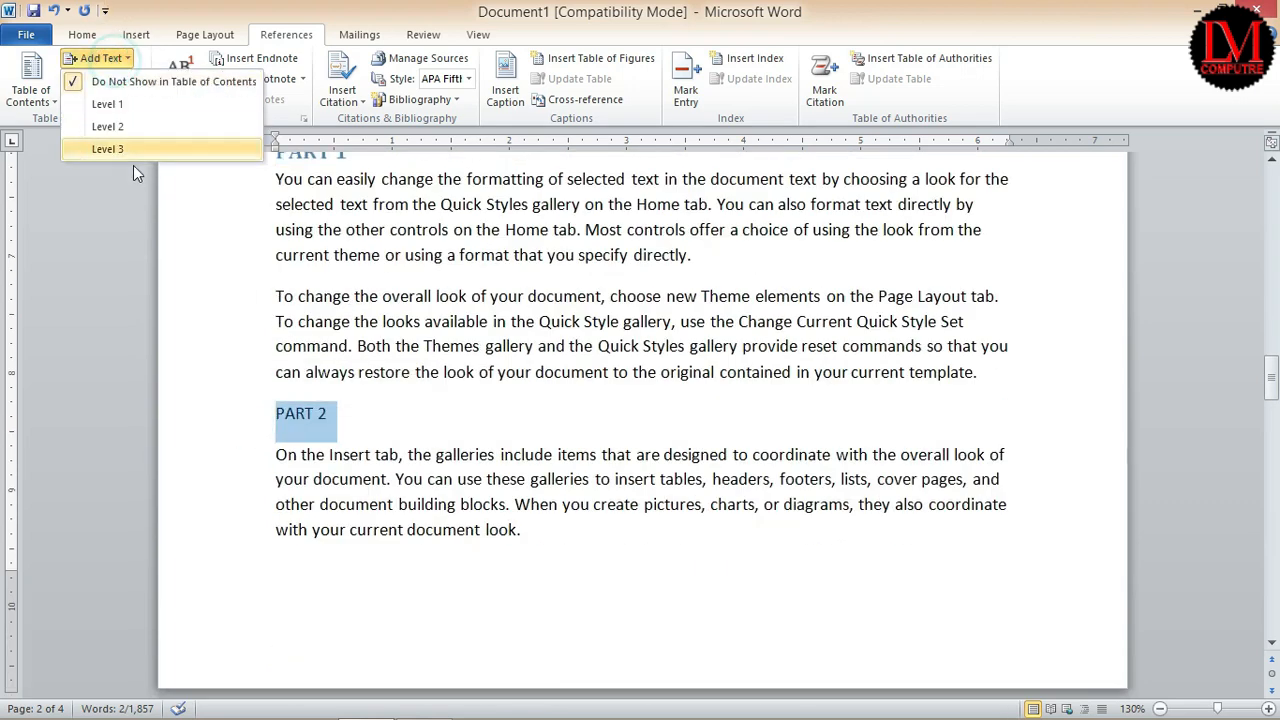
pyautogui.click(112, 136)
pyautogui.scroll(-8, 455, 446)
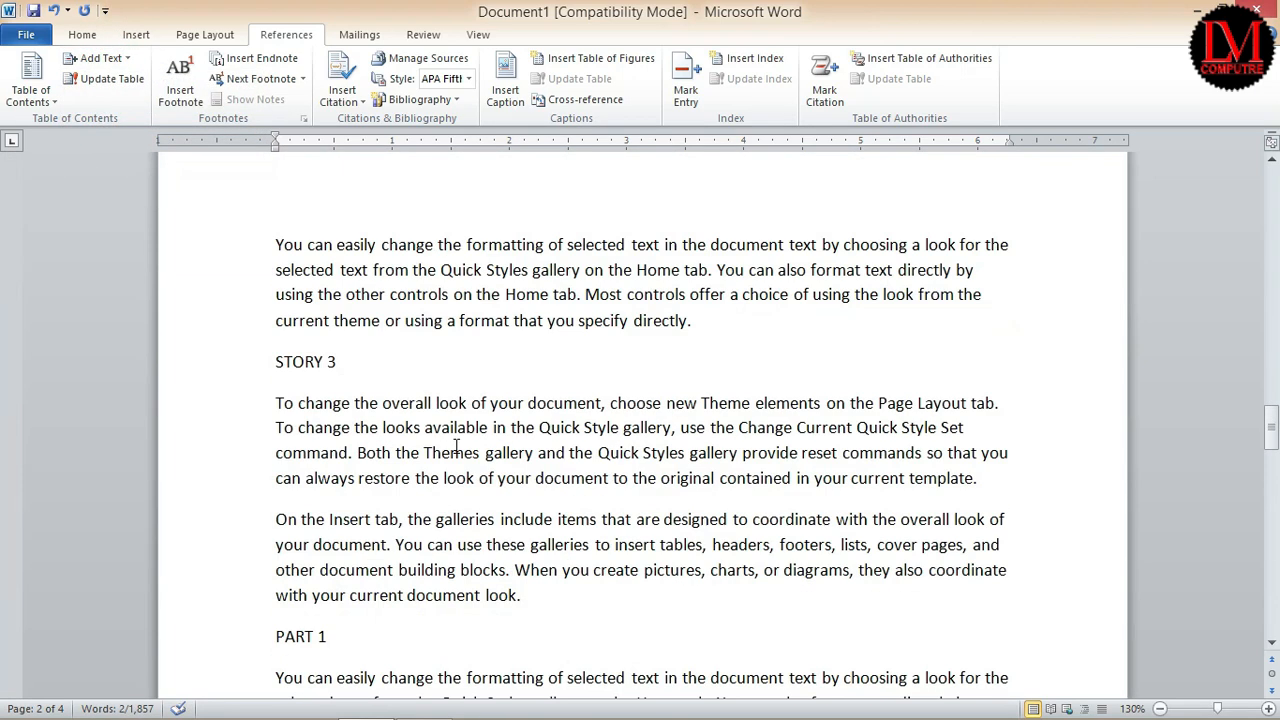
# - Mark the STORY 3 heading as Level 1 text for the table of contents
pyautogui.click(255, 361)
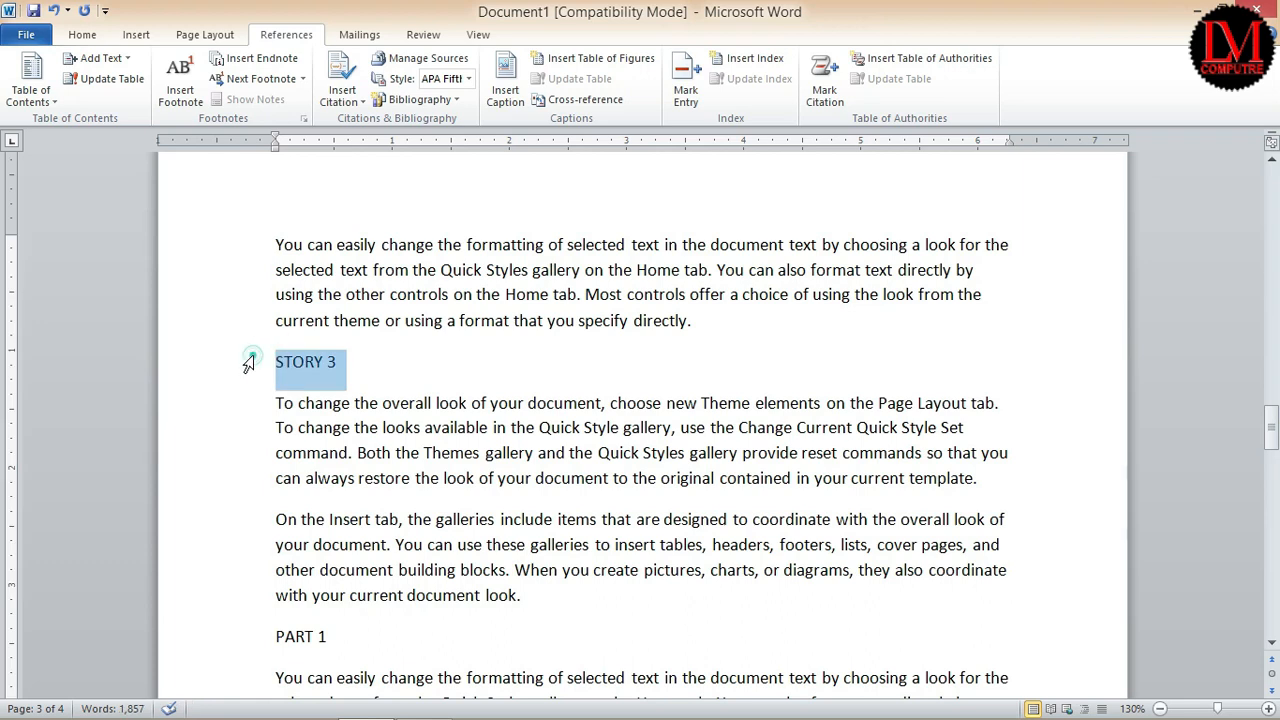
pyautogui.click(123, 62)
pyautogui.click(107, 104)
pyautogui.scroll(-5, 260, 320)
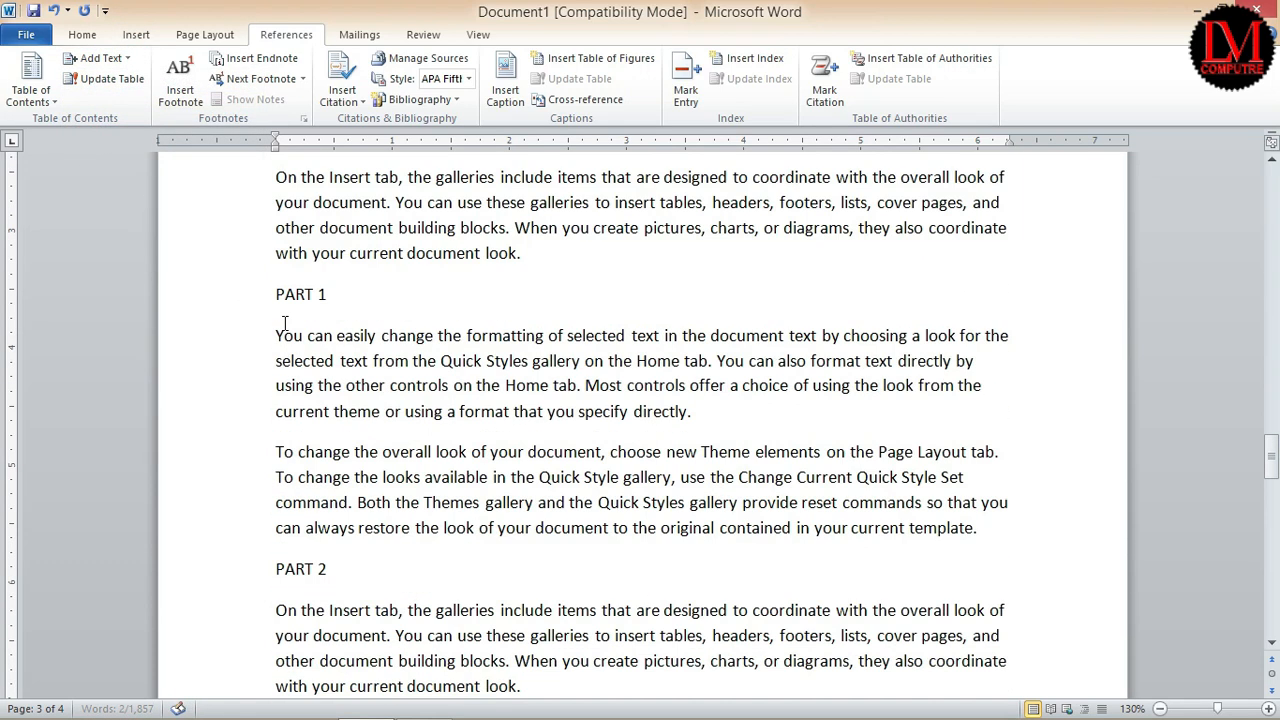
pyautogui.click(234, 296)
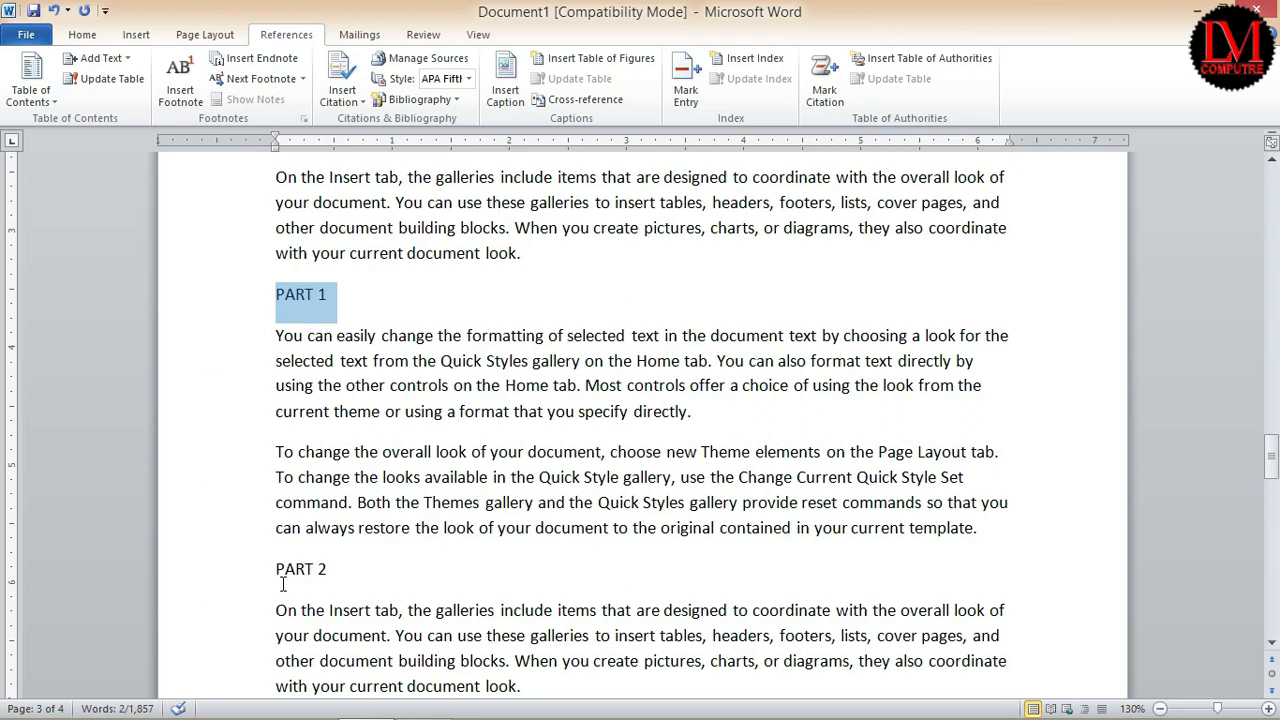
pyautogui.click(470, 548)
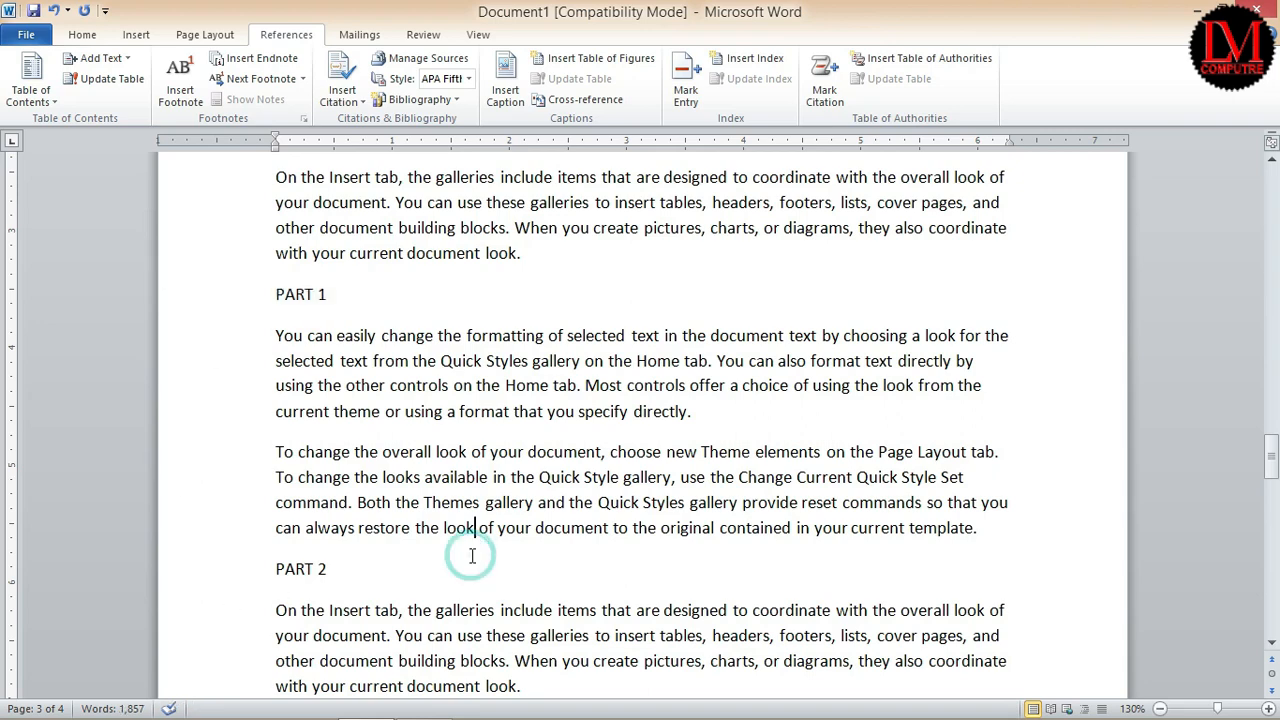
# - Mark the STORY 4 heading as Level 1 text for the table of contents
pyautogui.scroll(-4, 472, 555)
pyautogui.scroll(-8, 472, 555)
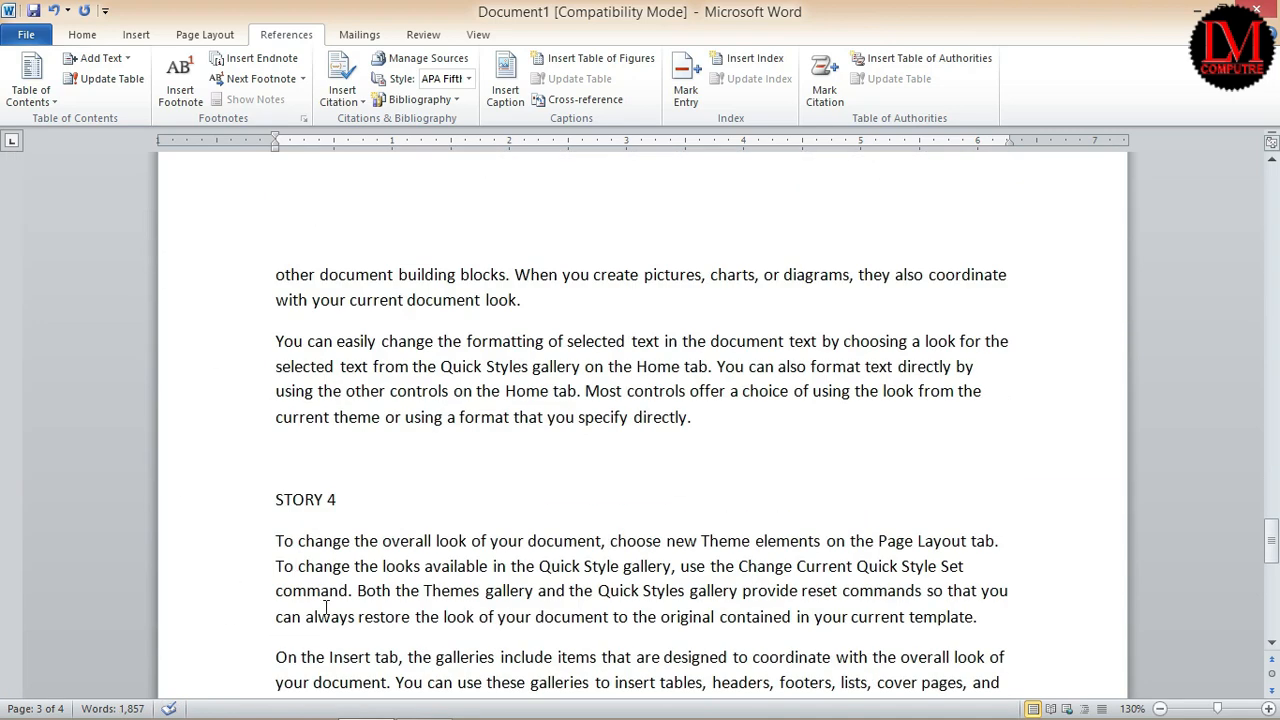
pyautogui.click(237, 505)
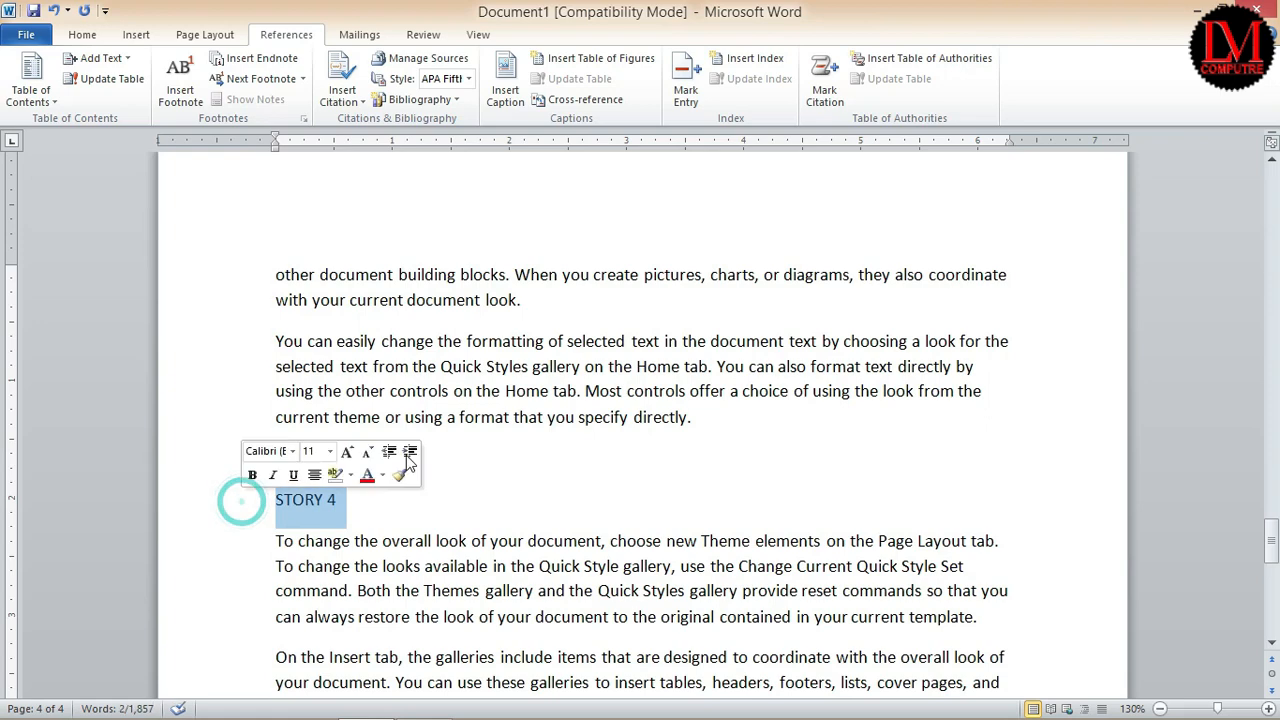
pyautogui.click(128, 58)
pyautogui.click(107, 104)
# - Add two blank lines above the STORY 1 heading at the start of the document
pyautogui.scroll(-8, 622, 411)
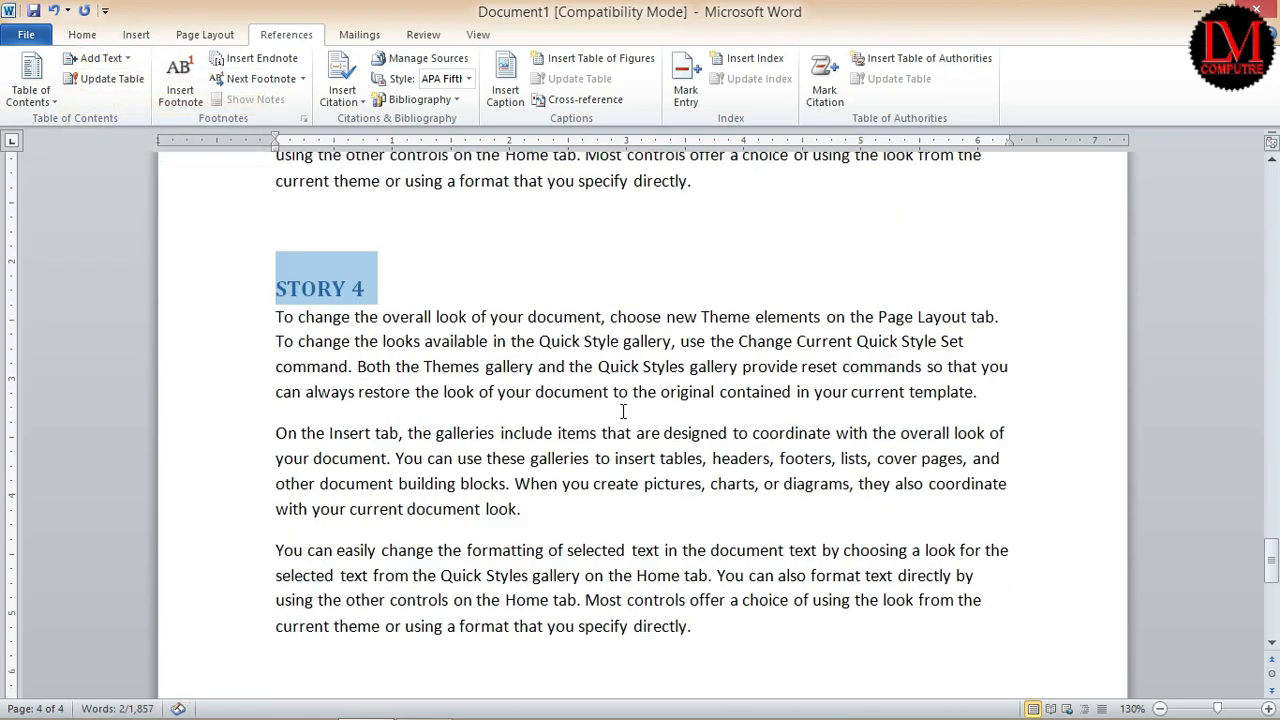
pyautogui.scroll(15, 622, 411)
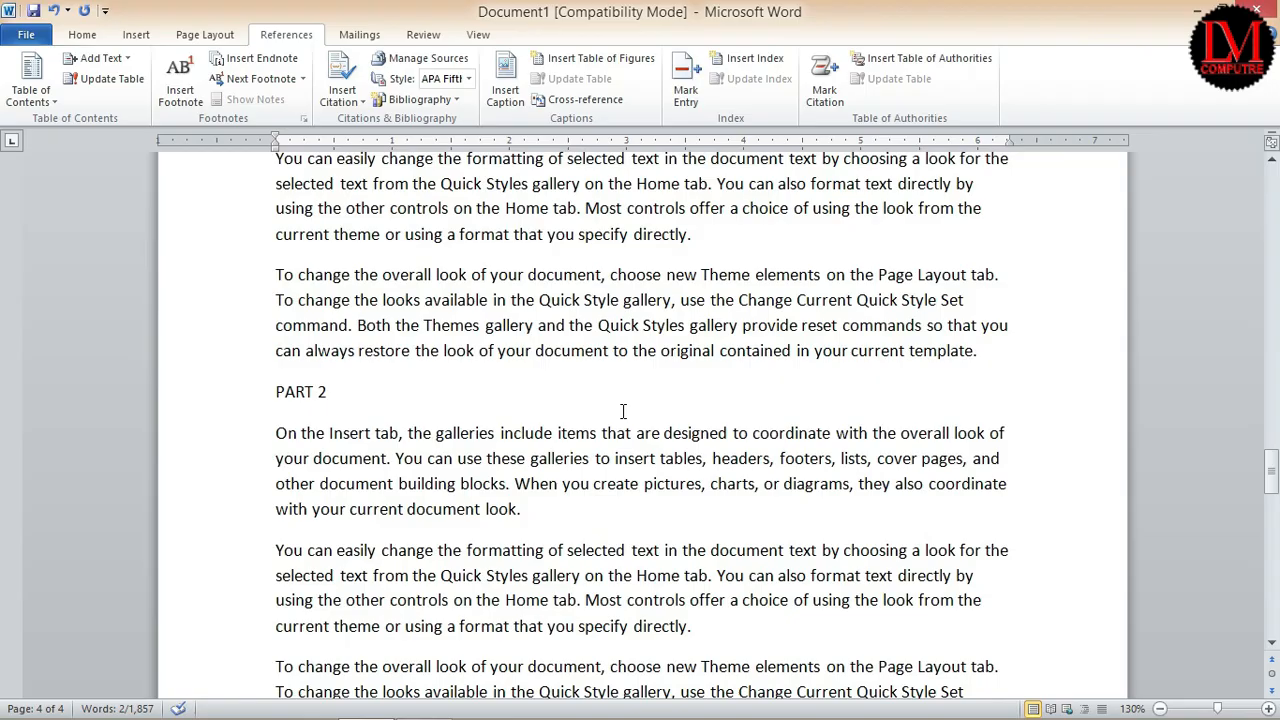
pyautogui.scroll(15, 622, 411)
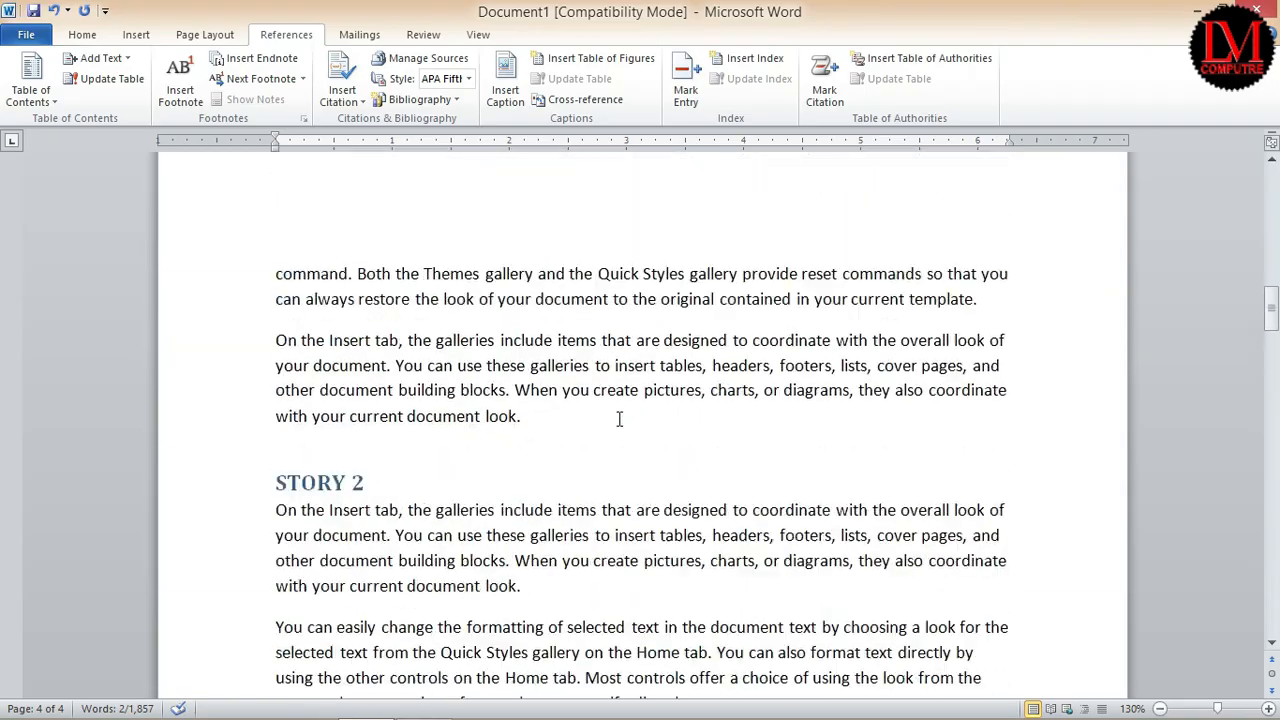
pyautogui.scroll(10, 613, 443)
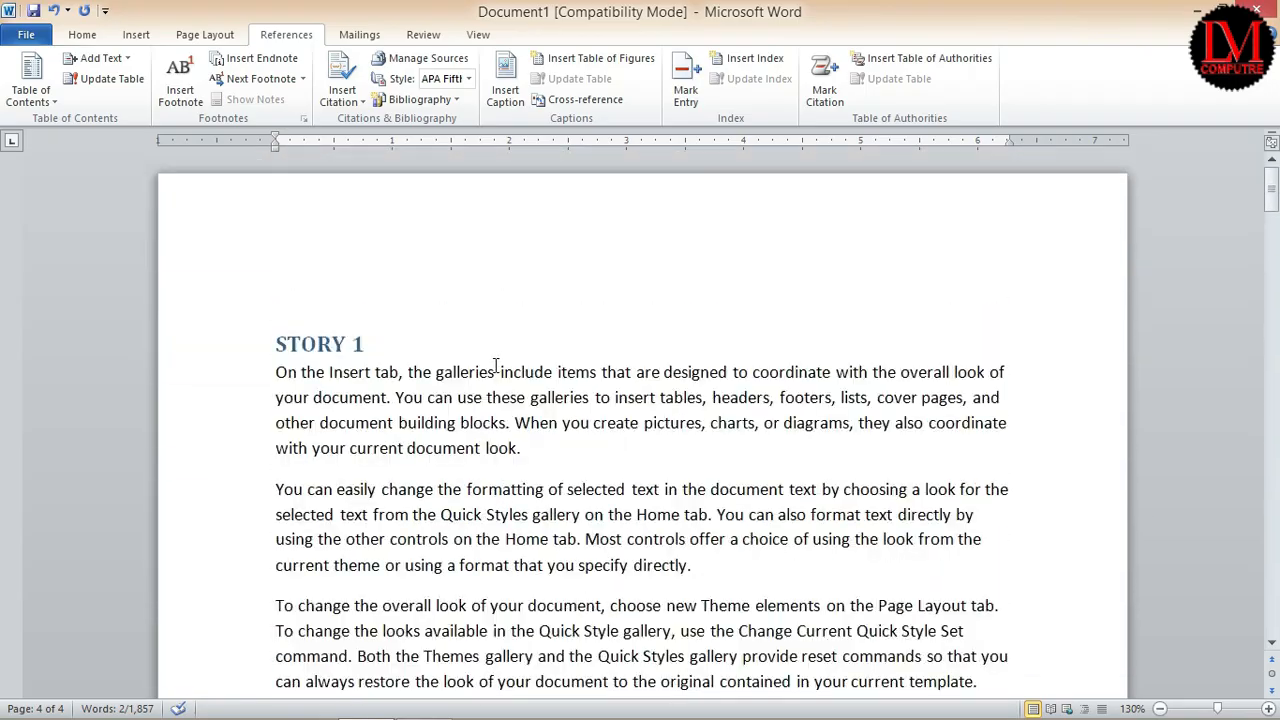
pyautogui.click(270, 335)
pyautogui.press('Return')
pyautogui.press('Return')
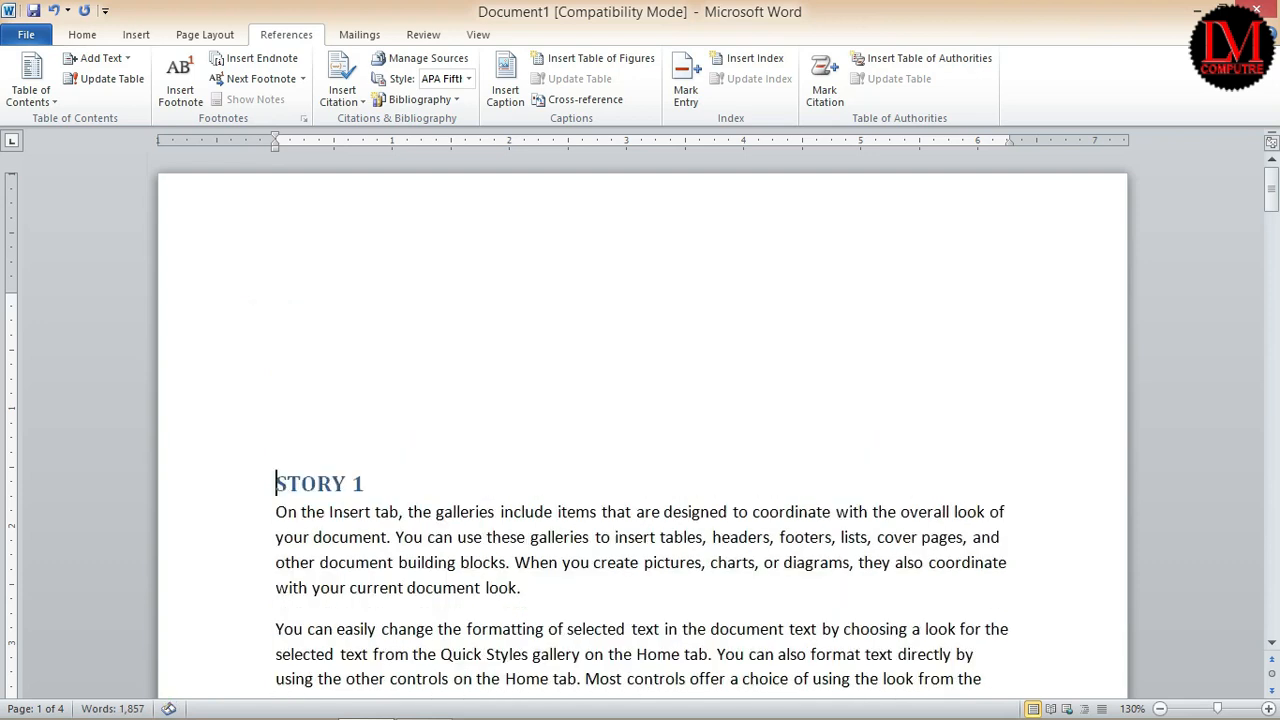
# - Try a page break in the blank lines above the STORY 1 heading and take it back
pyautogui.click(316, 345)
pyautogui.hotkey('ctrl', 'Return')
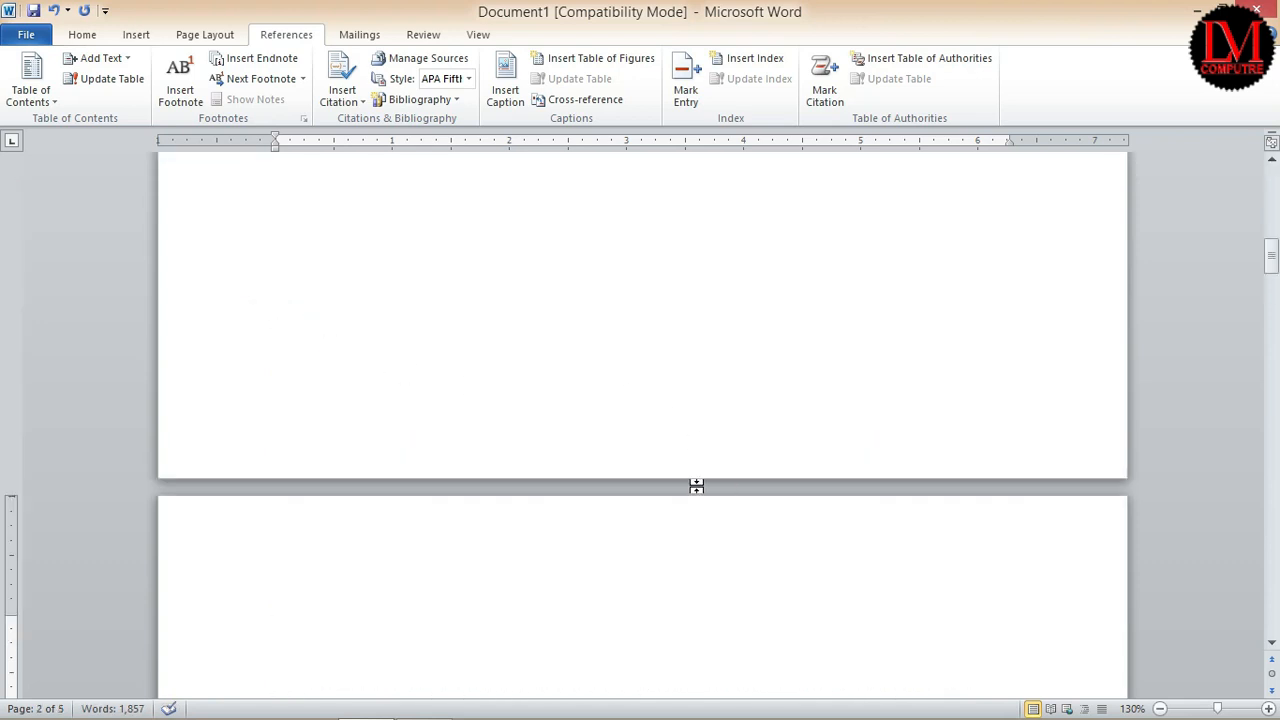
pyautogui.press('BackSpace')
pyautogui.scroll(3, 696, 485)
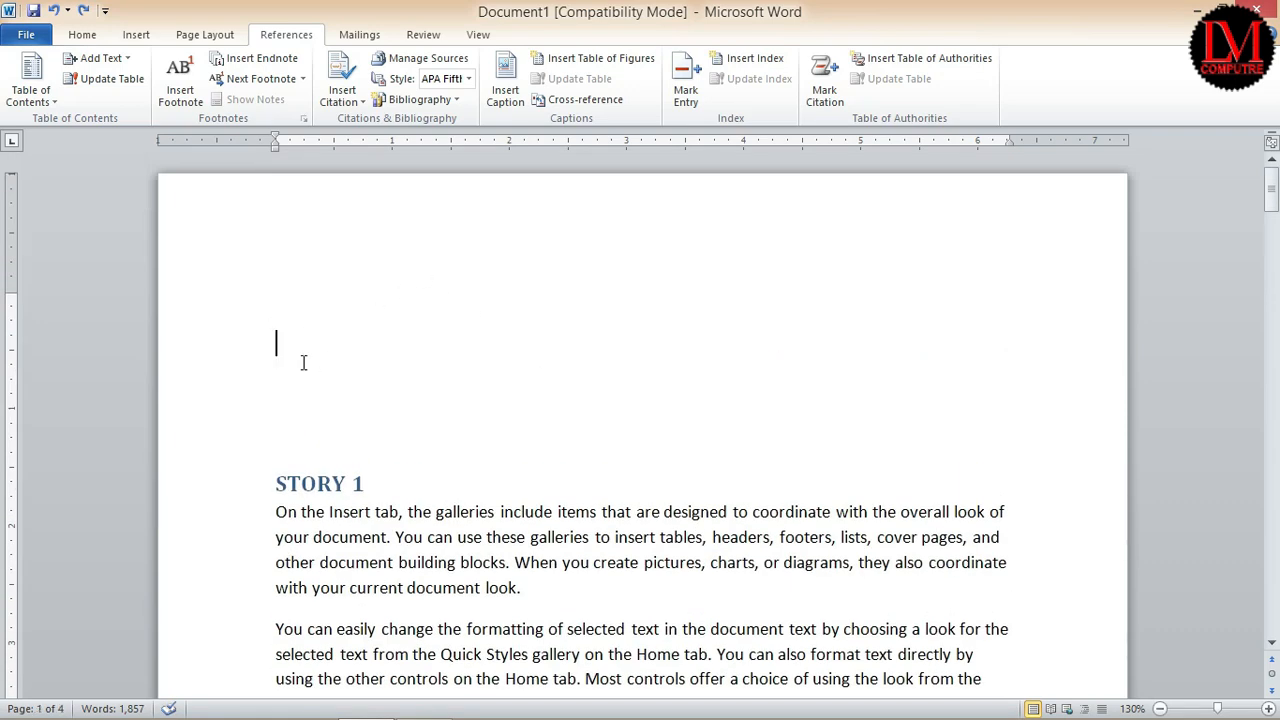
# - Insert a custom table of contents with the From template format and 3 levels above STORY 1, and undo it
pyautogui.click(22, 90)
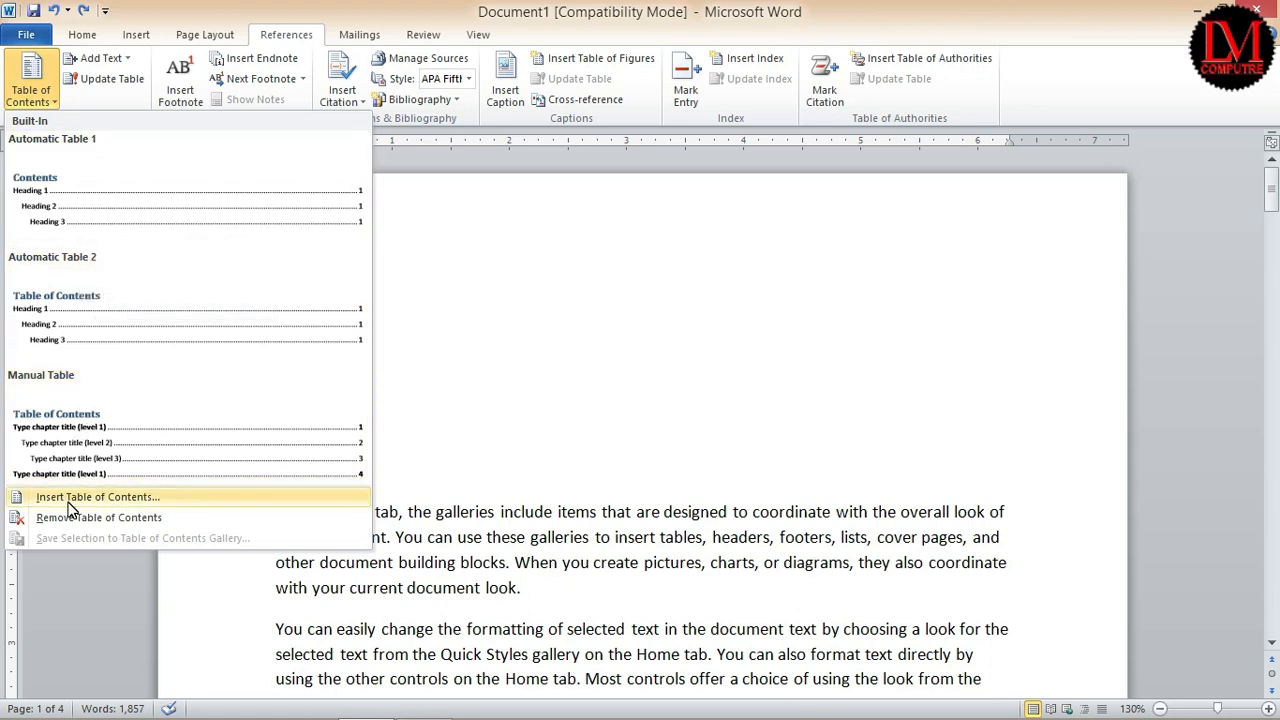
pyautogui.click(125, 504)
pyautogui.click(502, 275)
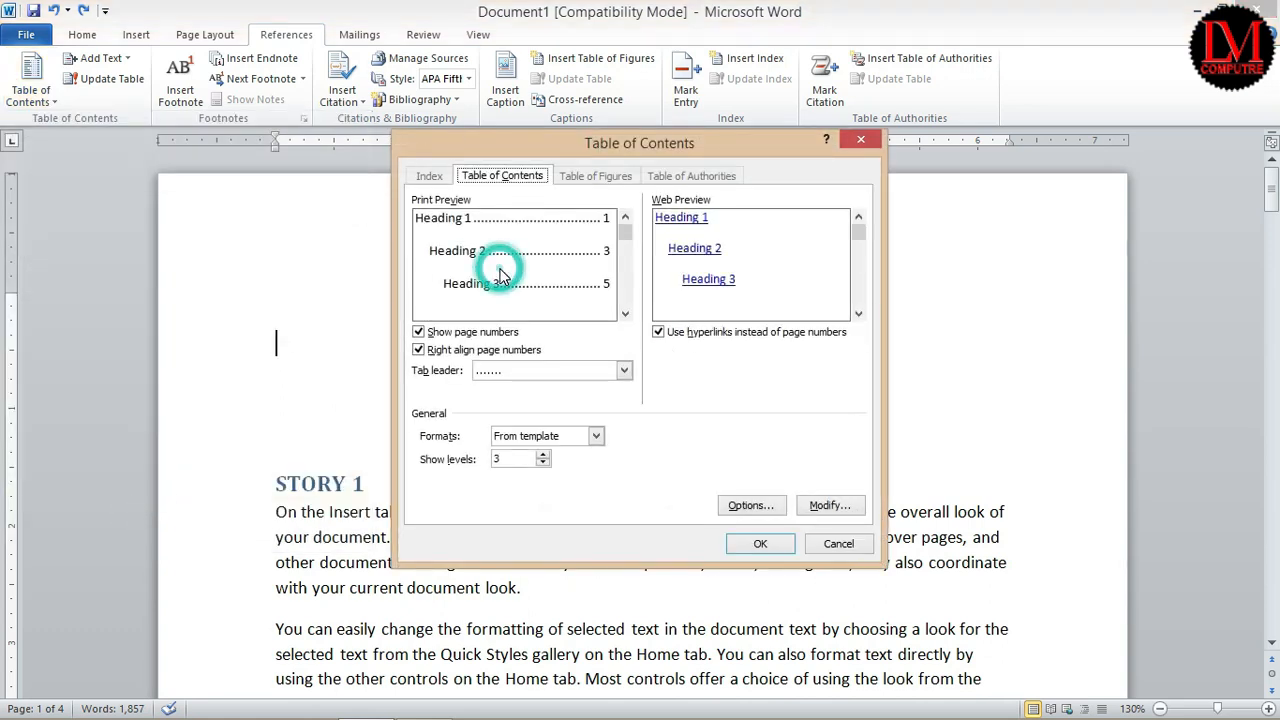
pyautogui.click(768, 546)
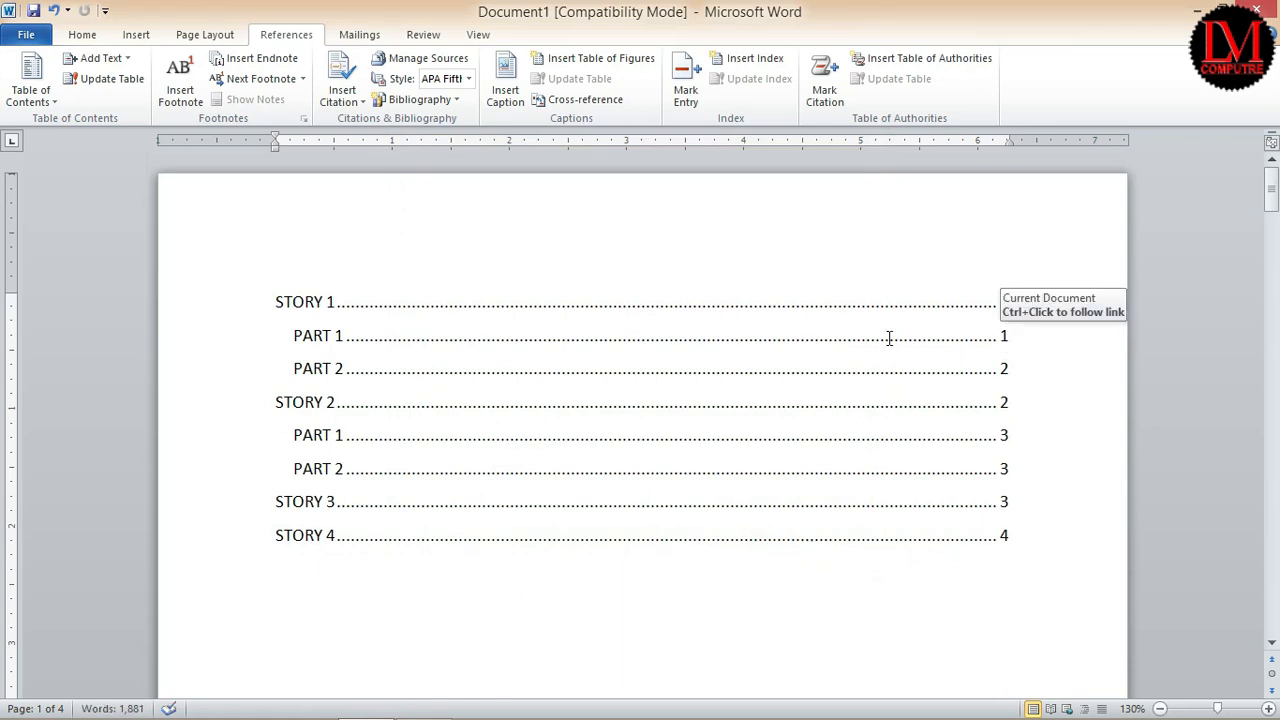
pyautogui.hotkey('ctrl', 'z')
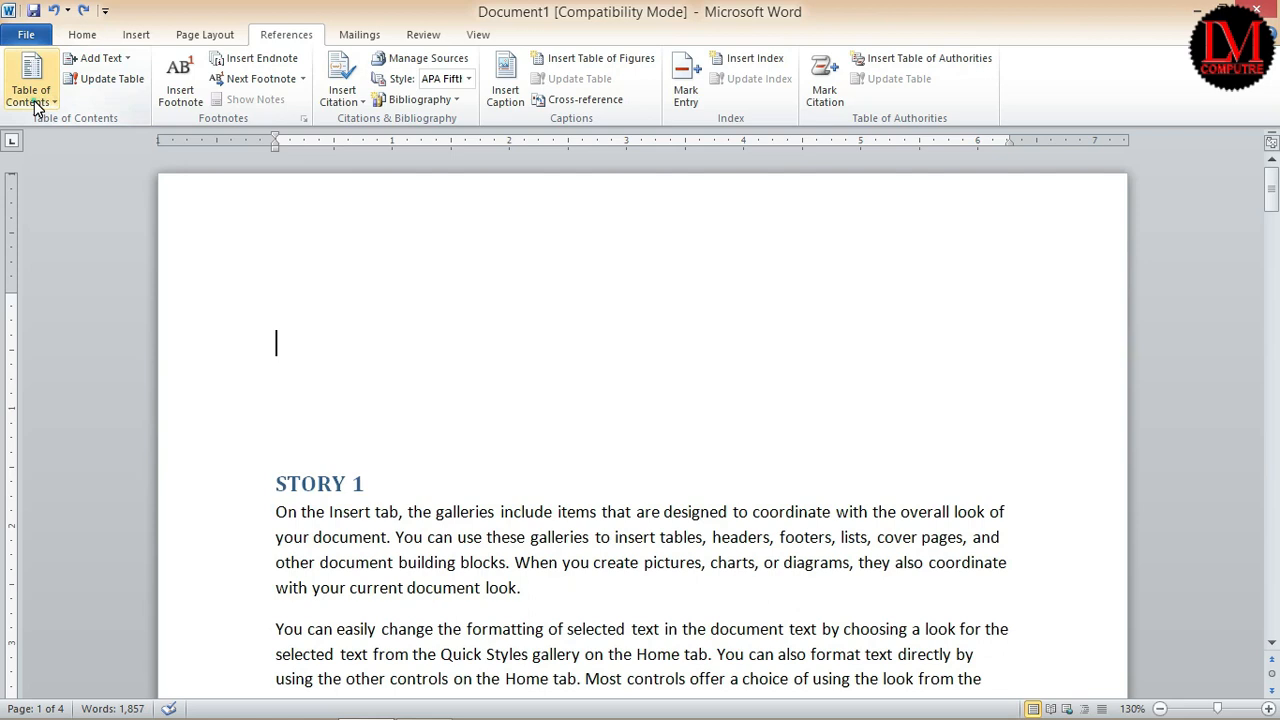
# - Try the built-in Automatic Table 1 and Automatic Table 2 contents tables above STORY 1 and undo both
pyautogui.click(36, 107)
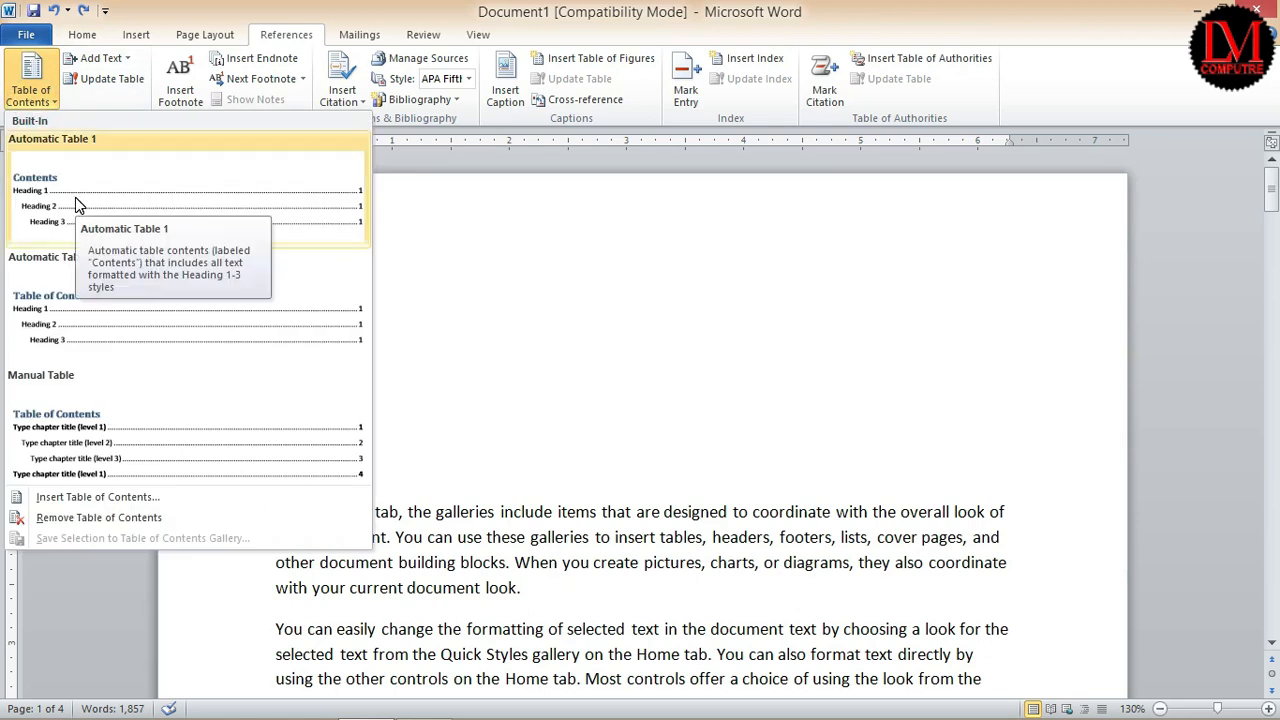
pyautogui.click(77, 199)
pyautogui.click(35, 112)
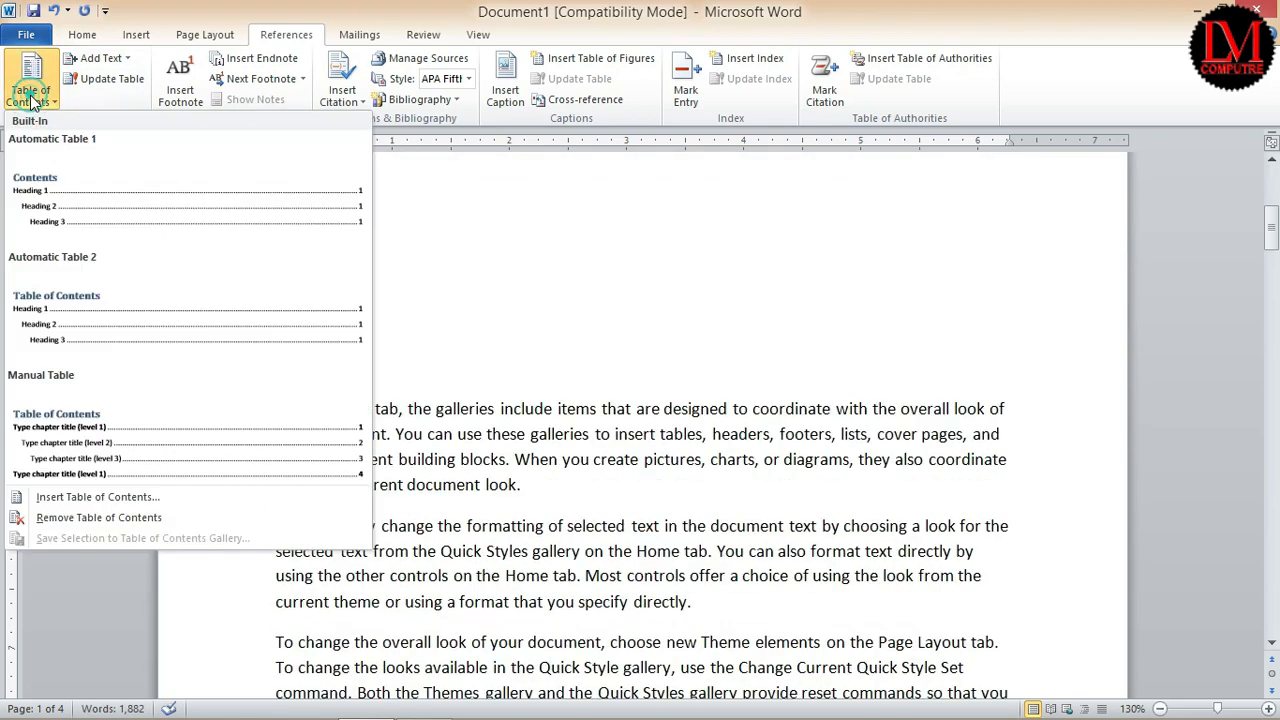
pyautogui.click(72, 316)
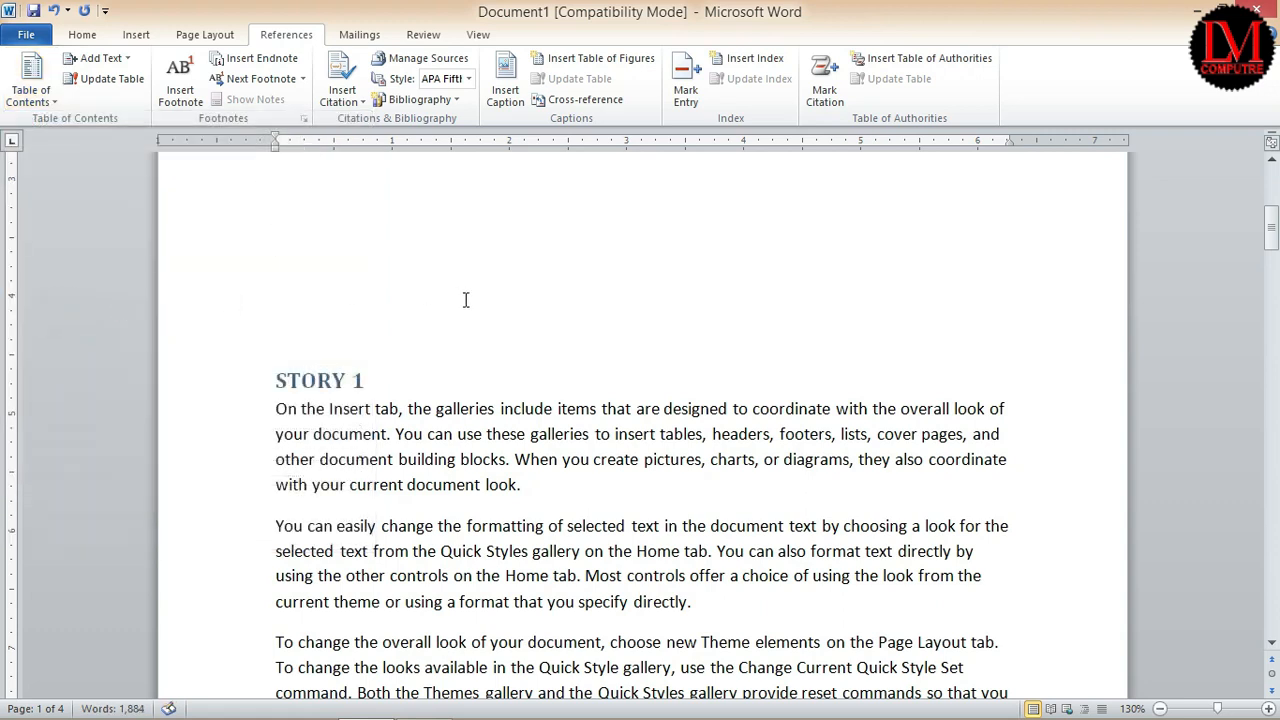
pyautogui.hotkey('ctrl', 'z')
pyautogui.hotkey('ctrl', 'z')
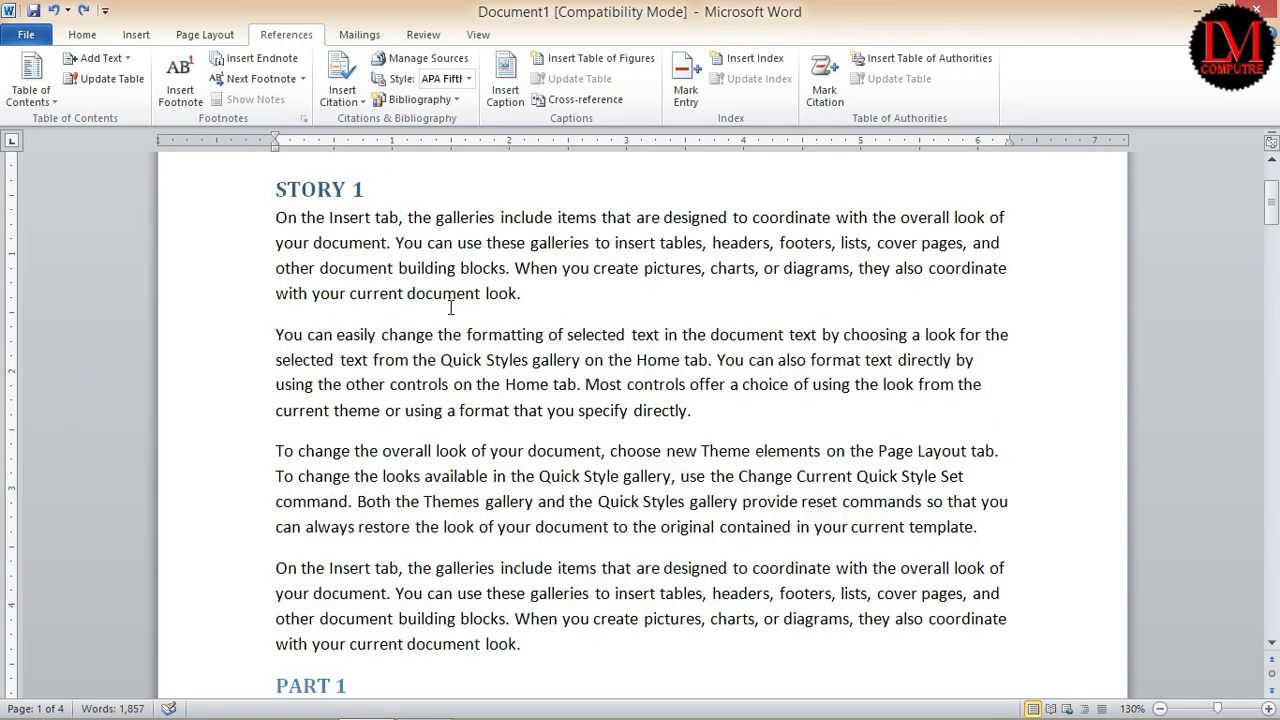
# - Add a blank line above STORY 1 and insert the built-in Automatic Table 1 table of contents
pyautogui.press('Return')
pyautogui.scroll(2, 180, 180)
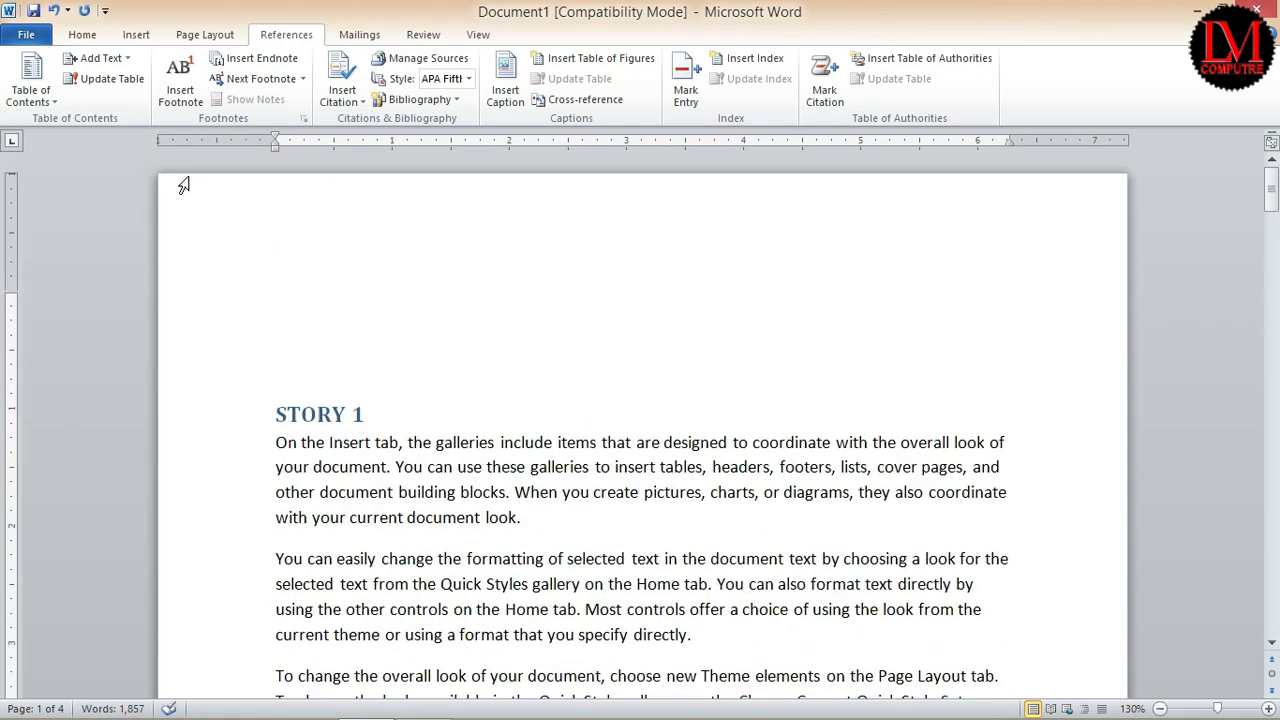
pyautogui.click(20, 104)
pyautogui.click(54, 188)
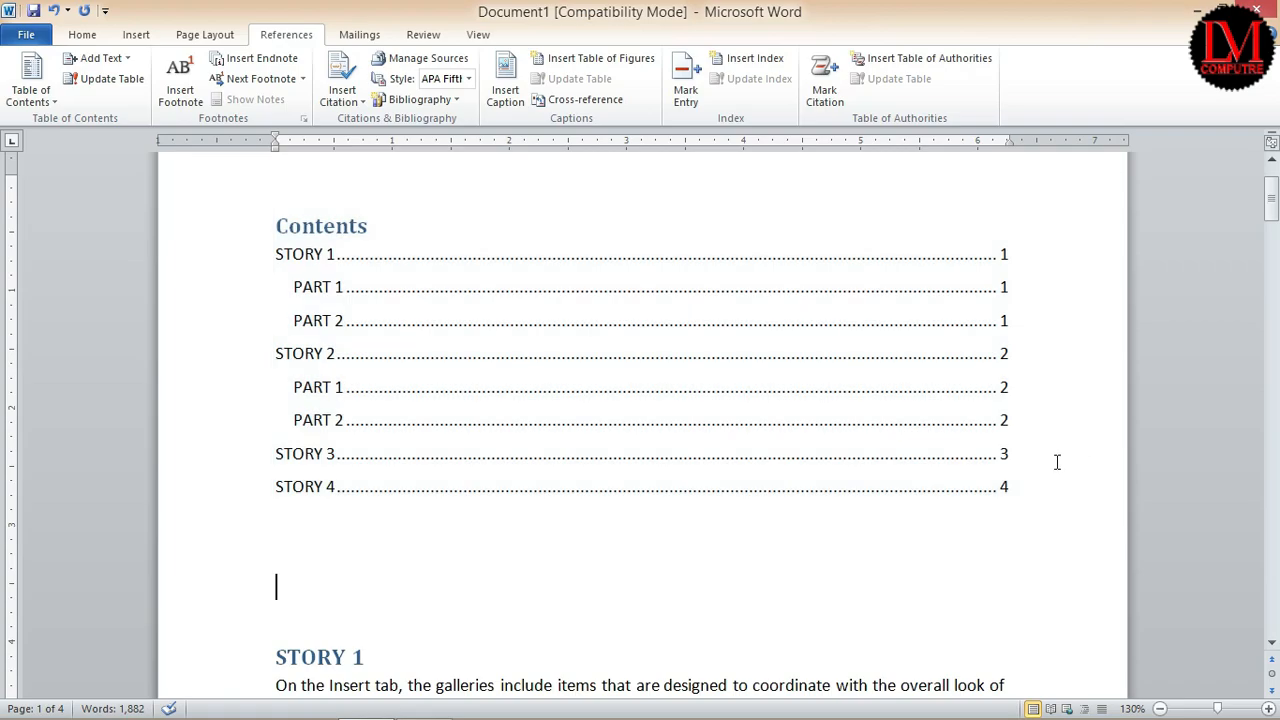
# - Mark the PART 1 heading under STORY 3 as Level 2 text for the table of contents
pyautogui.scroll(-5, 785, 535)
pyautogui.scroll(-12, 785, 535)
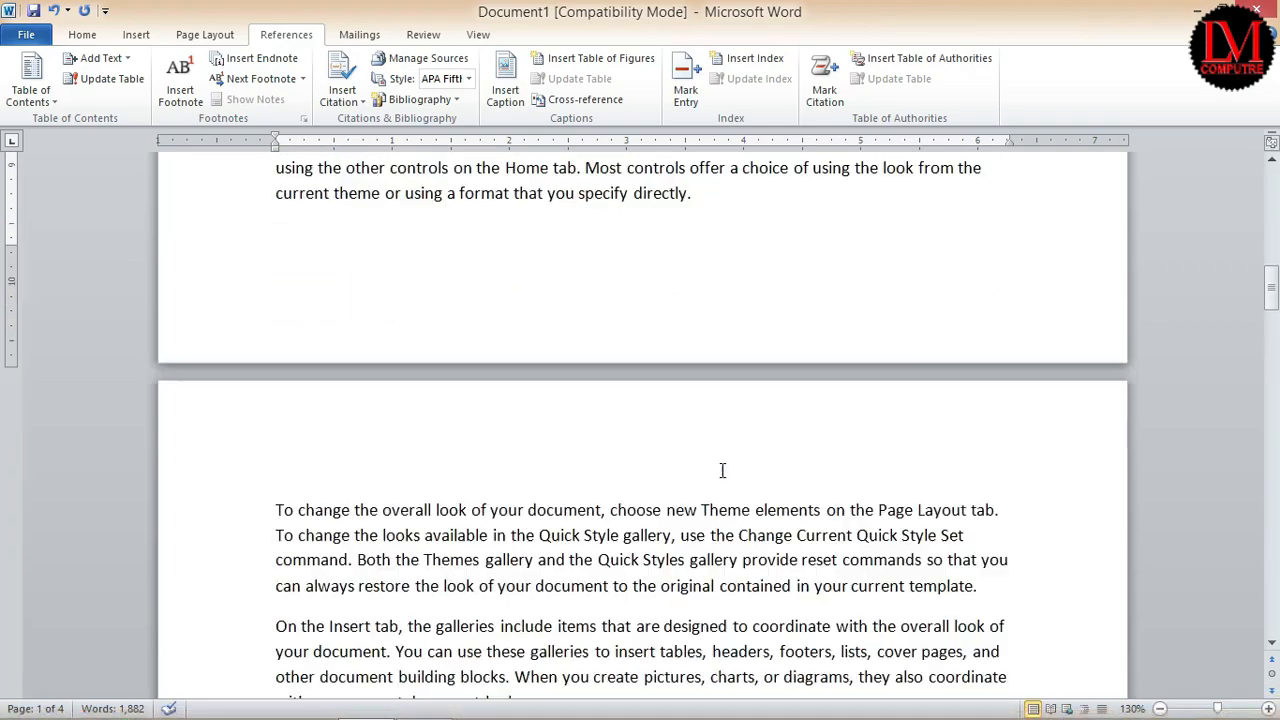
pyautogui.scroll(-15, 724, 470)
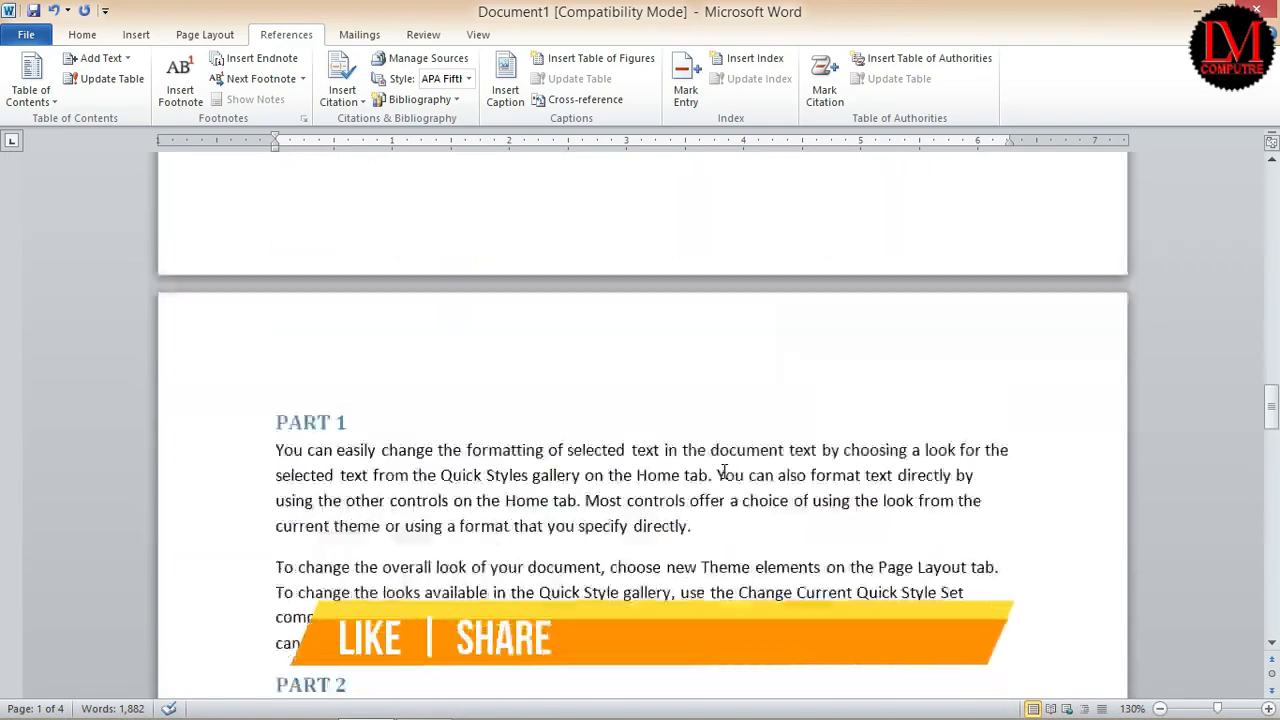
pyautogui.scroll(-4, 724, 470)
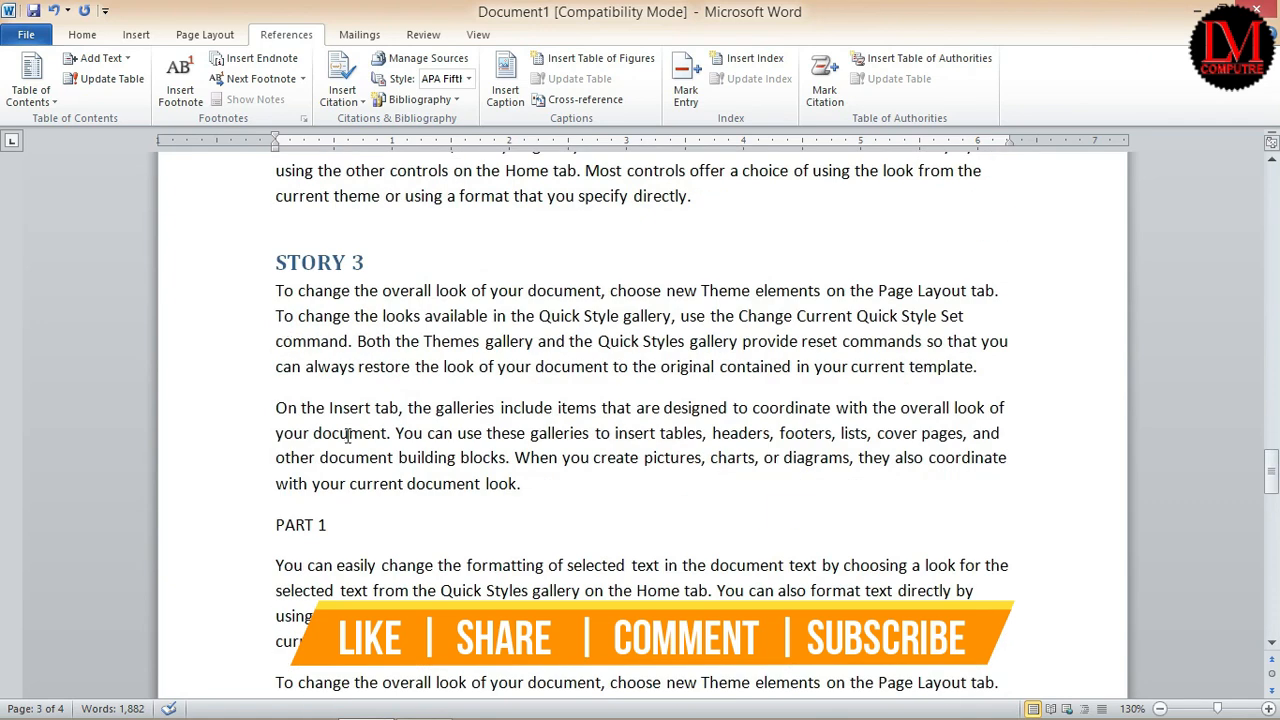
pyautogui.scroll(-4, 350, 548)
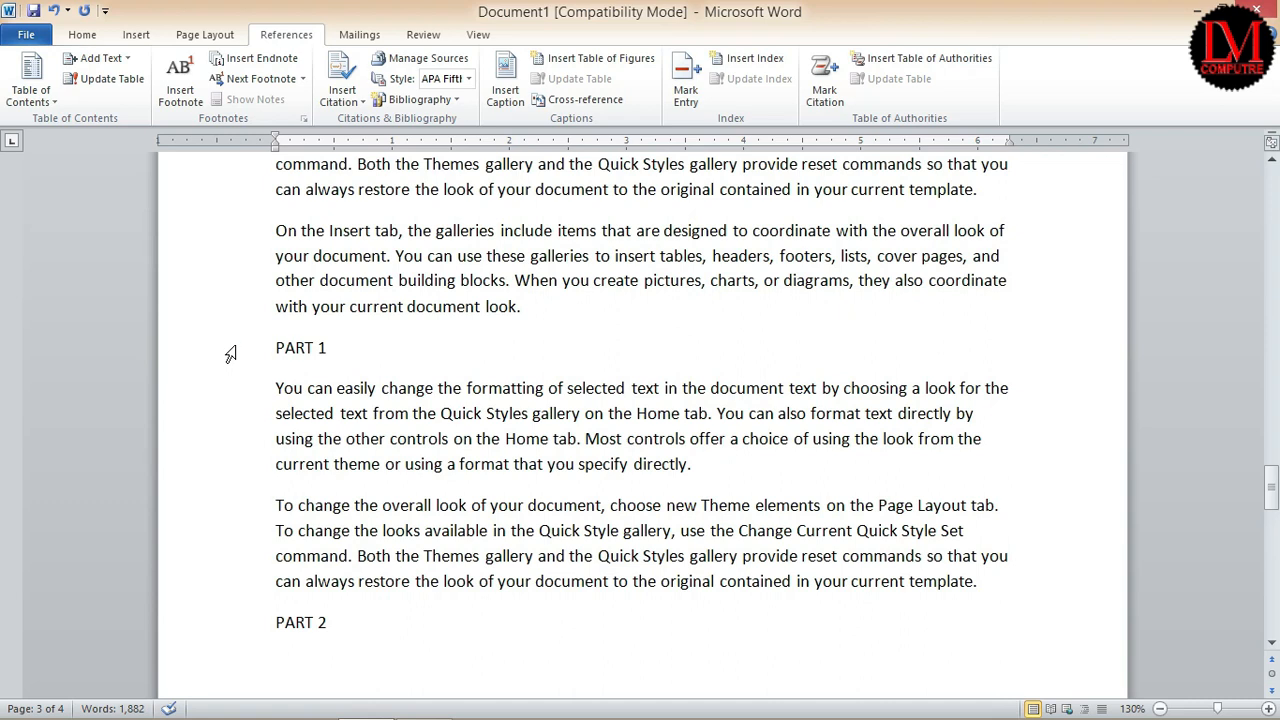
pyautogui.click(226, 352)
pyautogui.click(100, 58)
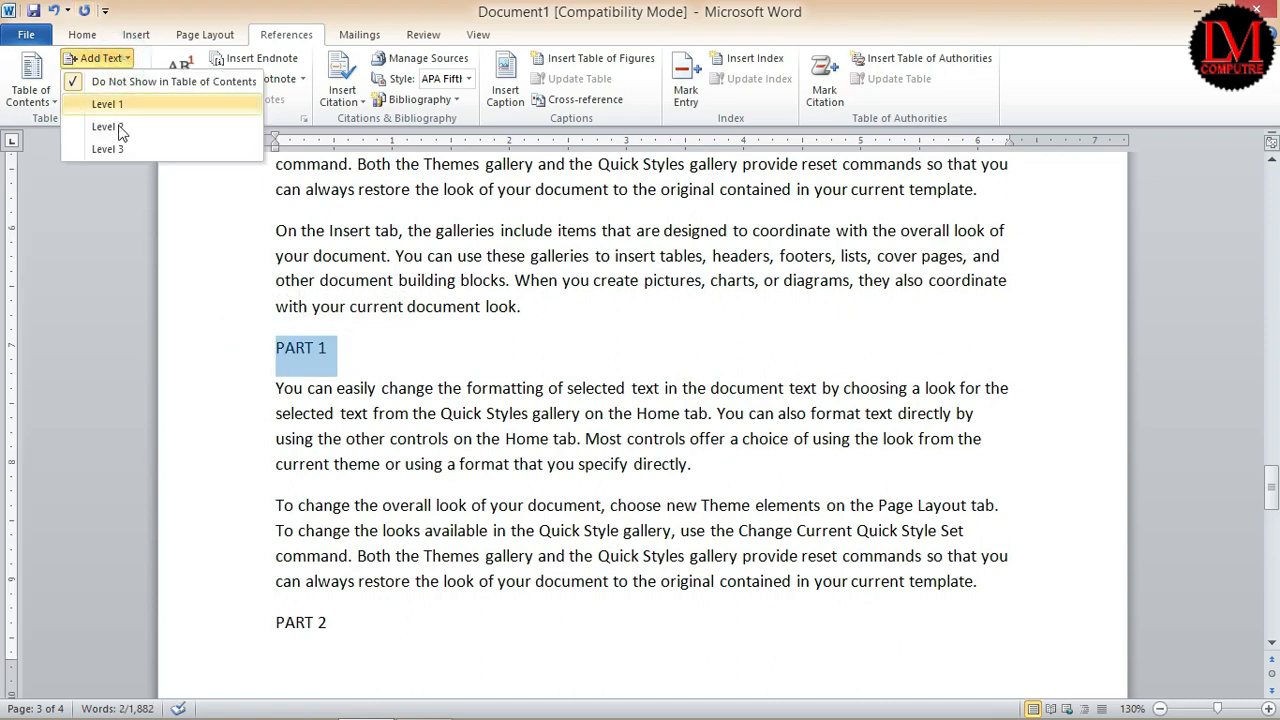
pyautogui.click(118, 126)
# - Mark the PART 2 heading under STORY 3 as Level 2 text for the table of contents
pyautogui.scroll(-3, 250, 420)
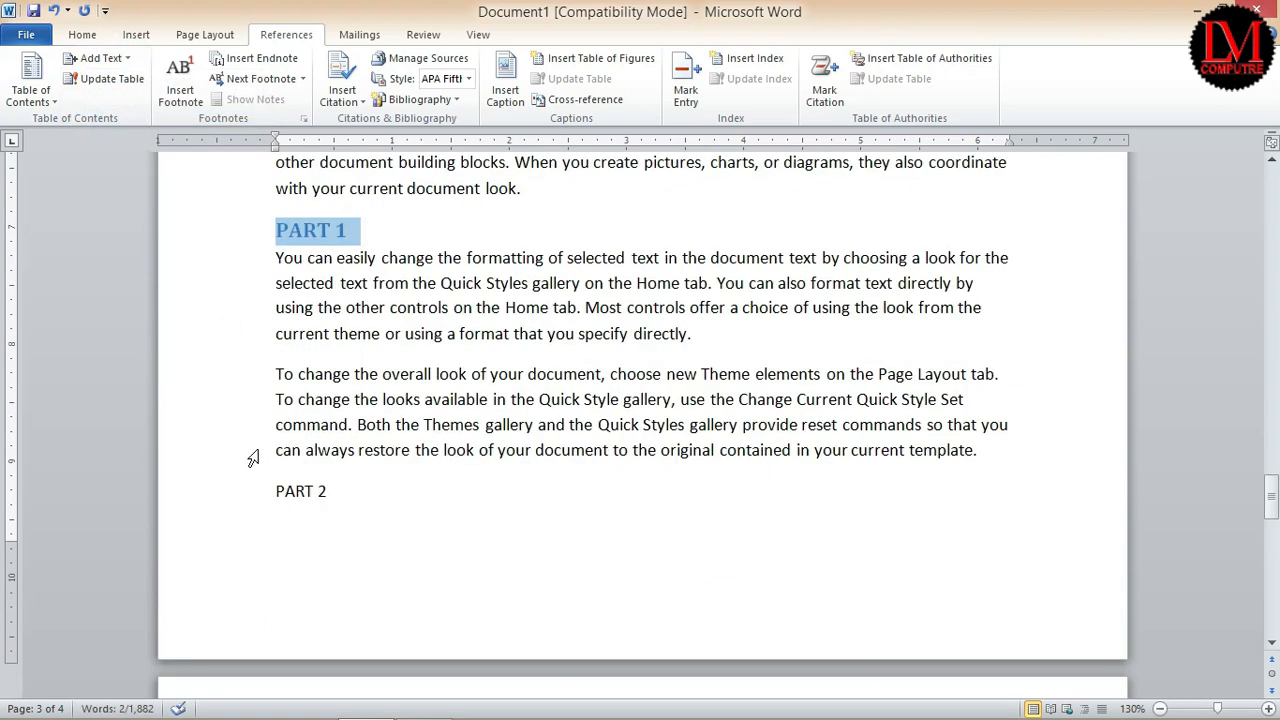
pyautogui.click(234, 491)
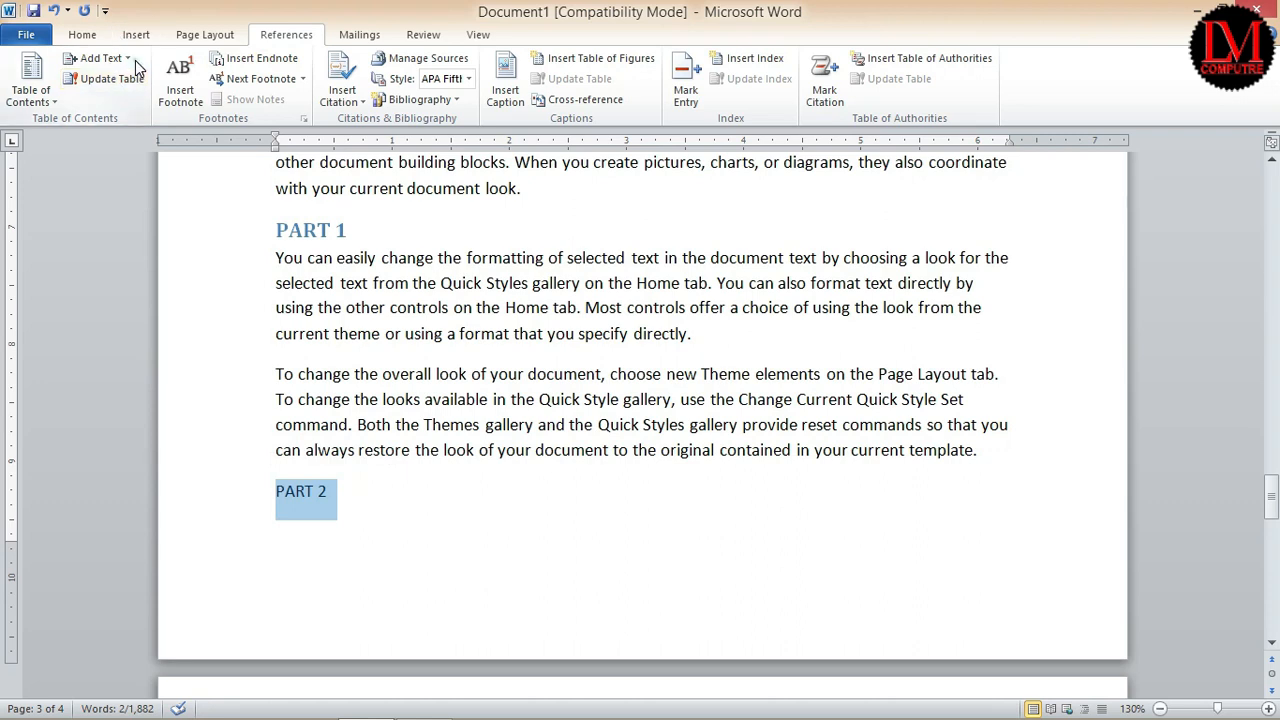
pyautogui.click(100, 58)
pyautogui.click(118, 126)
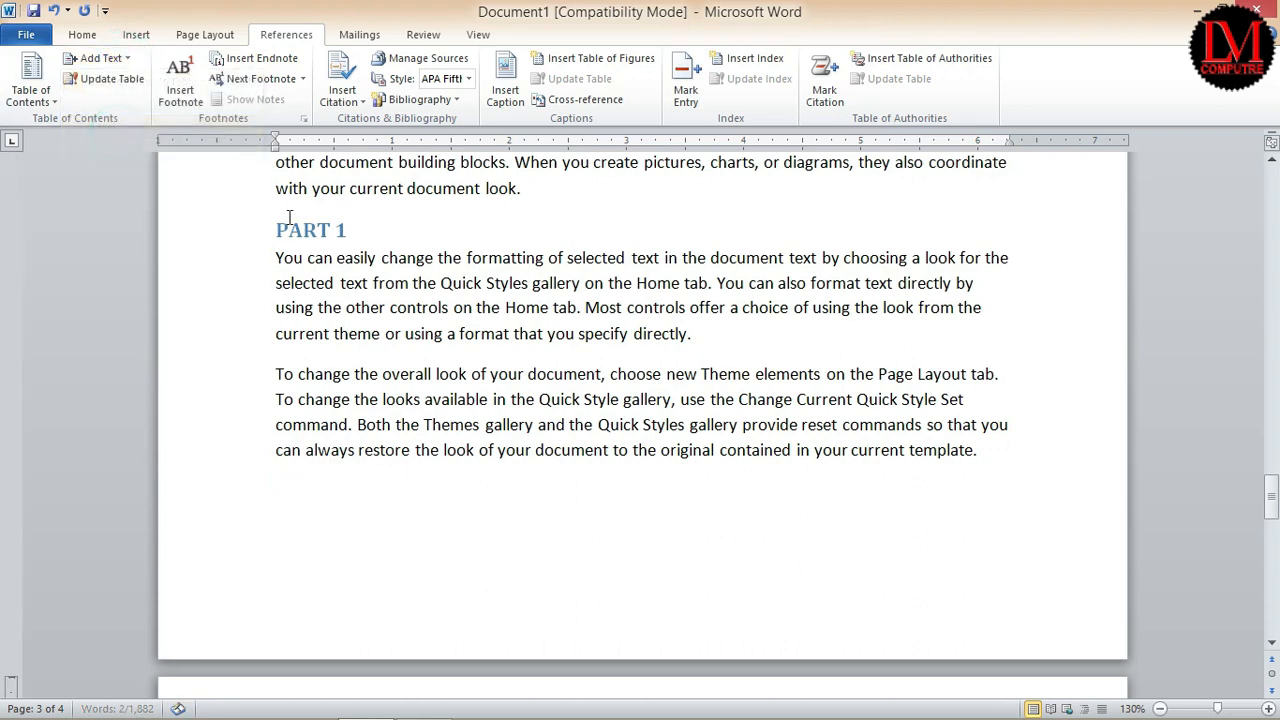
# - Update the entire table of contents so it includes the newly marked PART headings under STORY 3
pyautogui.scroll(-3, 121, 525)
pyautogui.scroll(10, 415, 480)
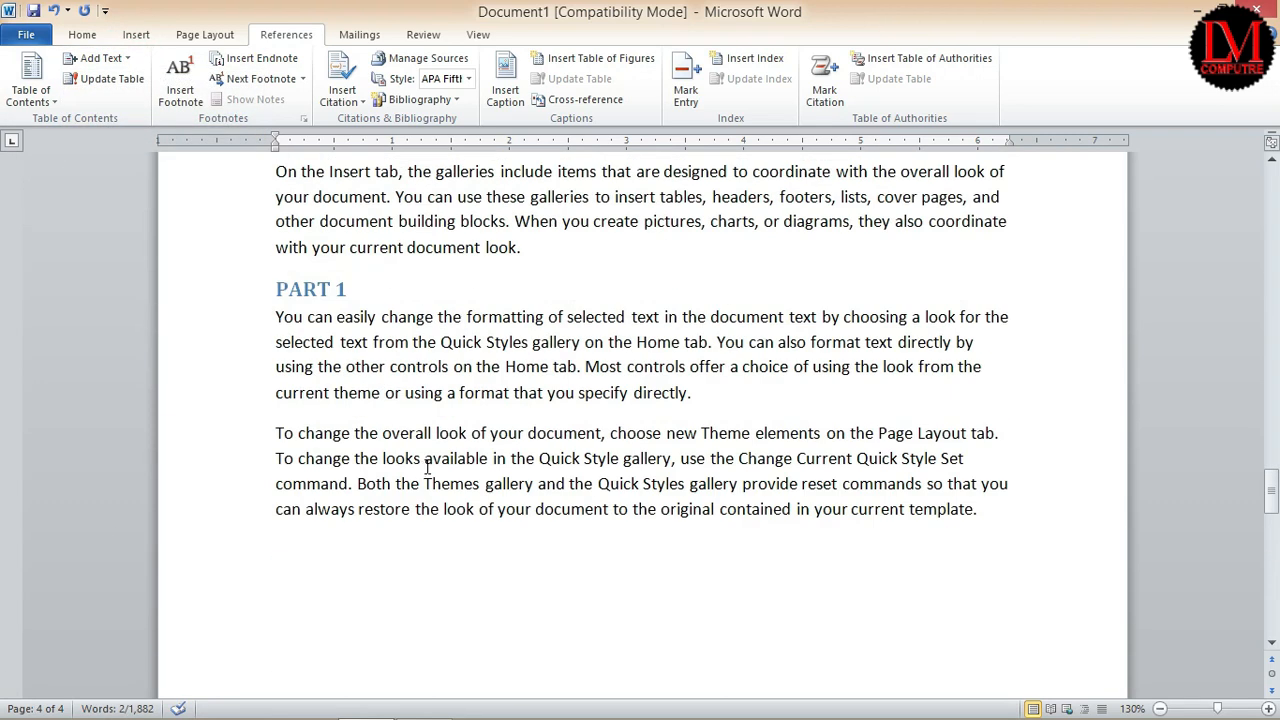
pyautogui.scroll(15, 482, 451)
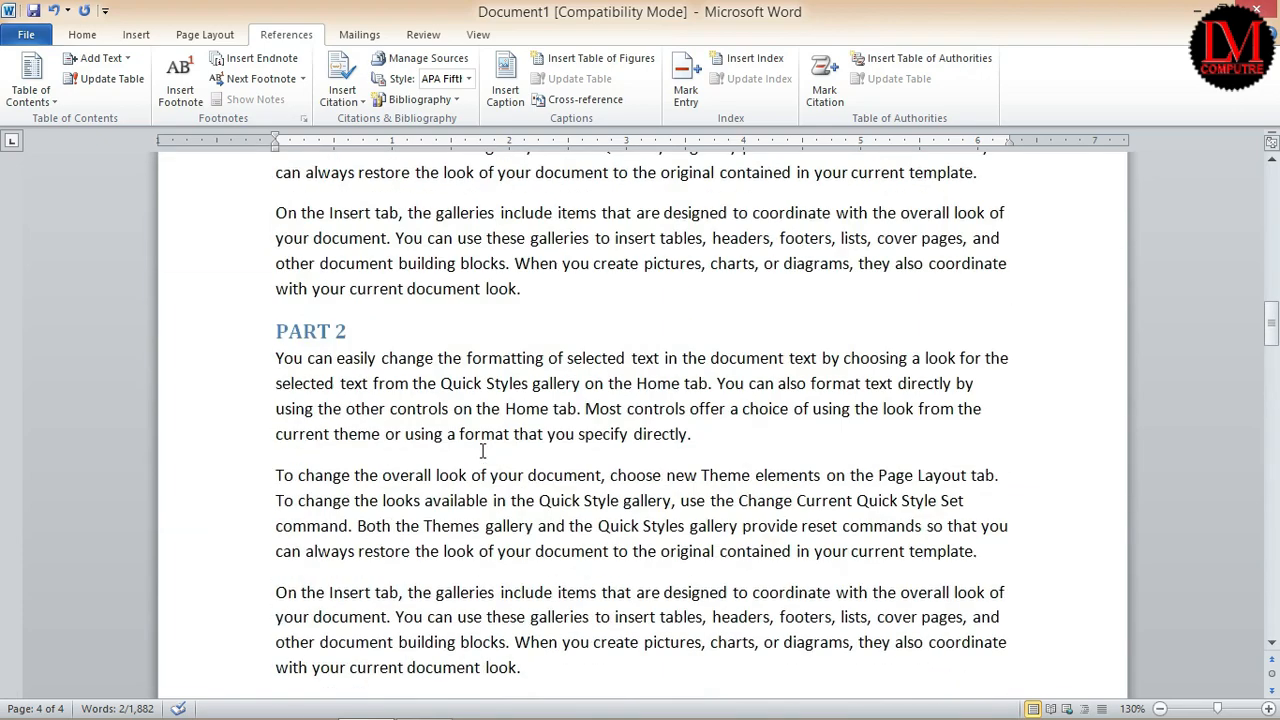
pyautogui.scroll(1, 482, 451)
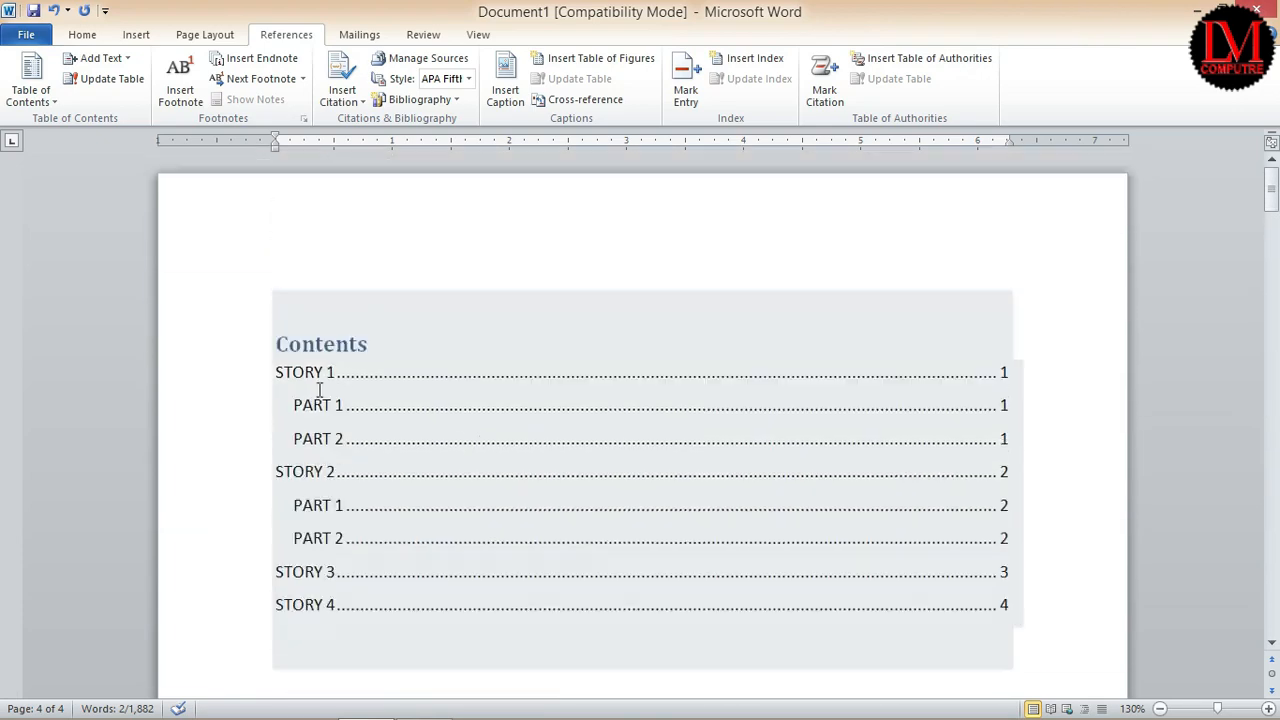
pyautogui.scroll(-3, 476, 385)
pyautogui.click(1058, 410)
pyautogui.scroll(2, 1058, 410)
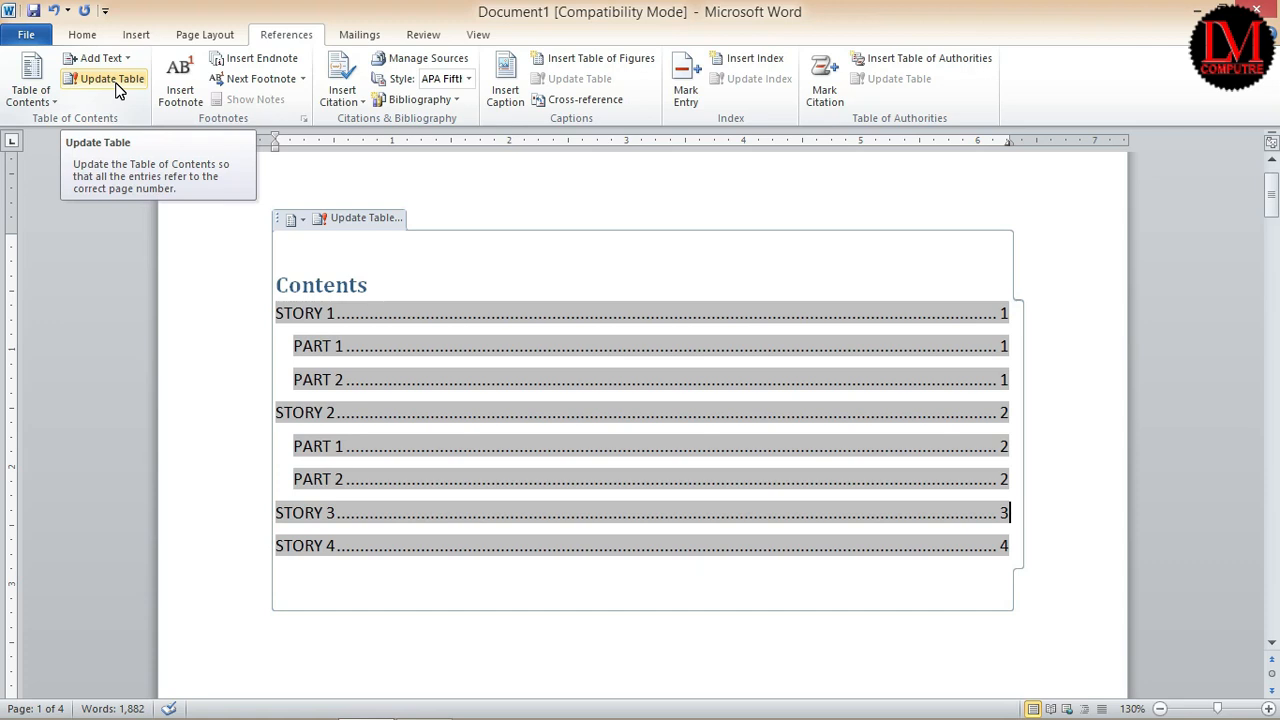
pyautogui.click(661, 650)
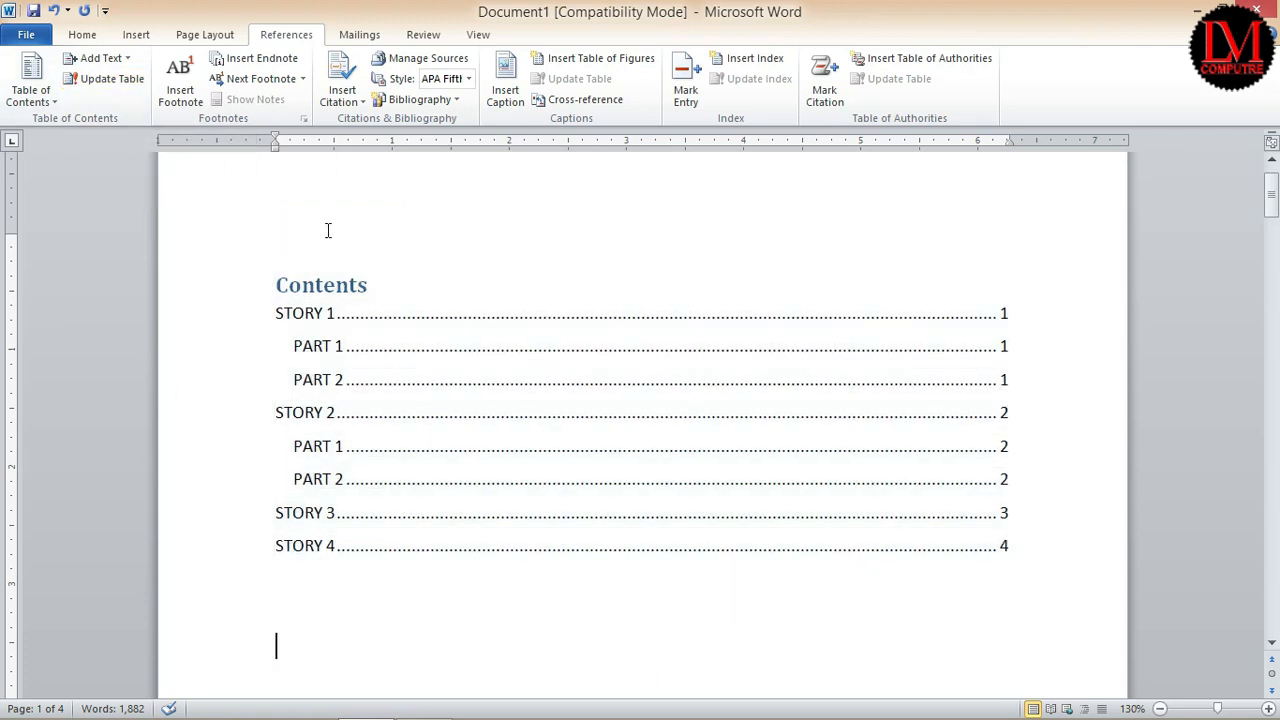
pyautogui.click(350, 350)
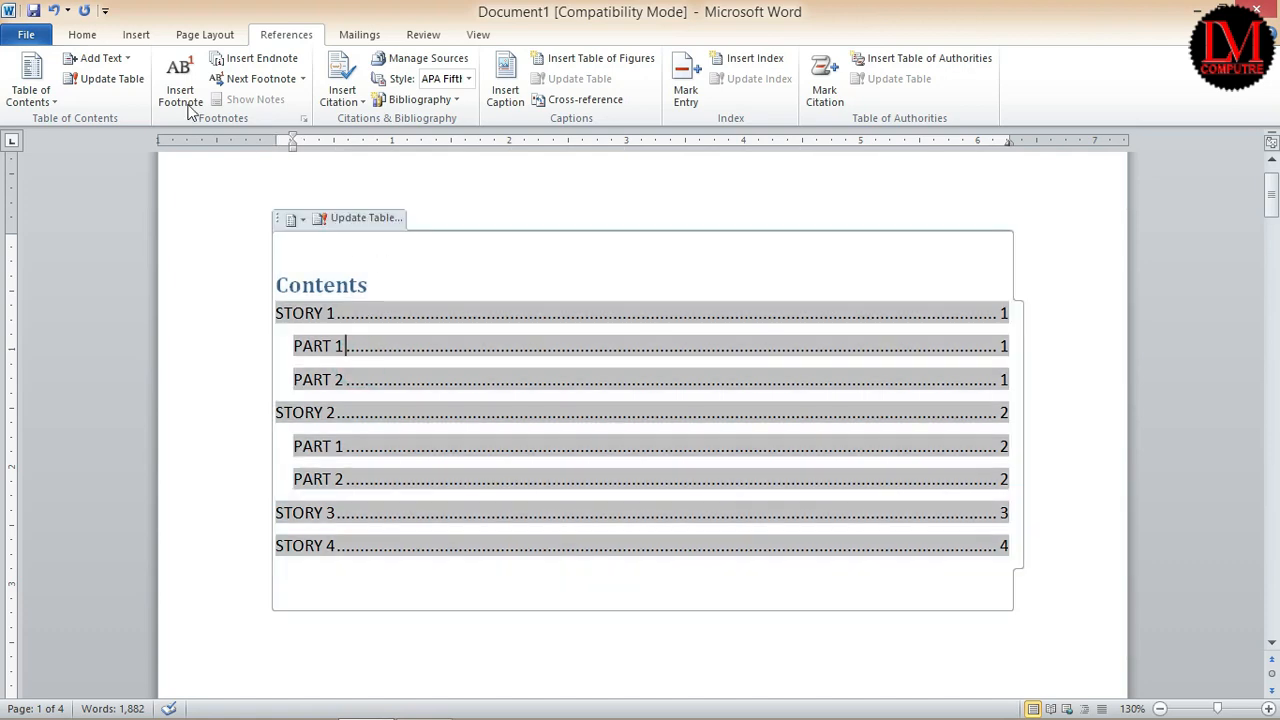
pyautogui.click(126, 84)
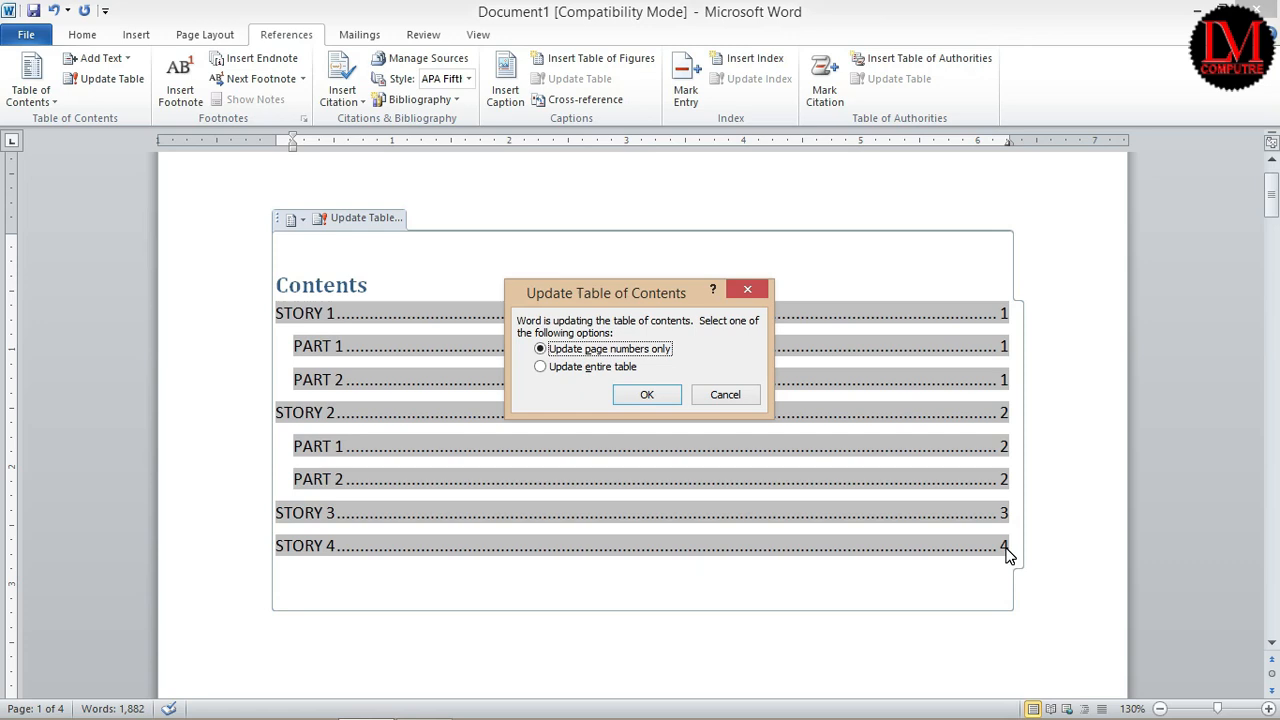
pyautogui.click(543, 366)
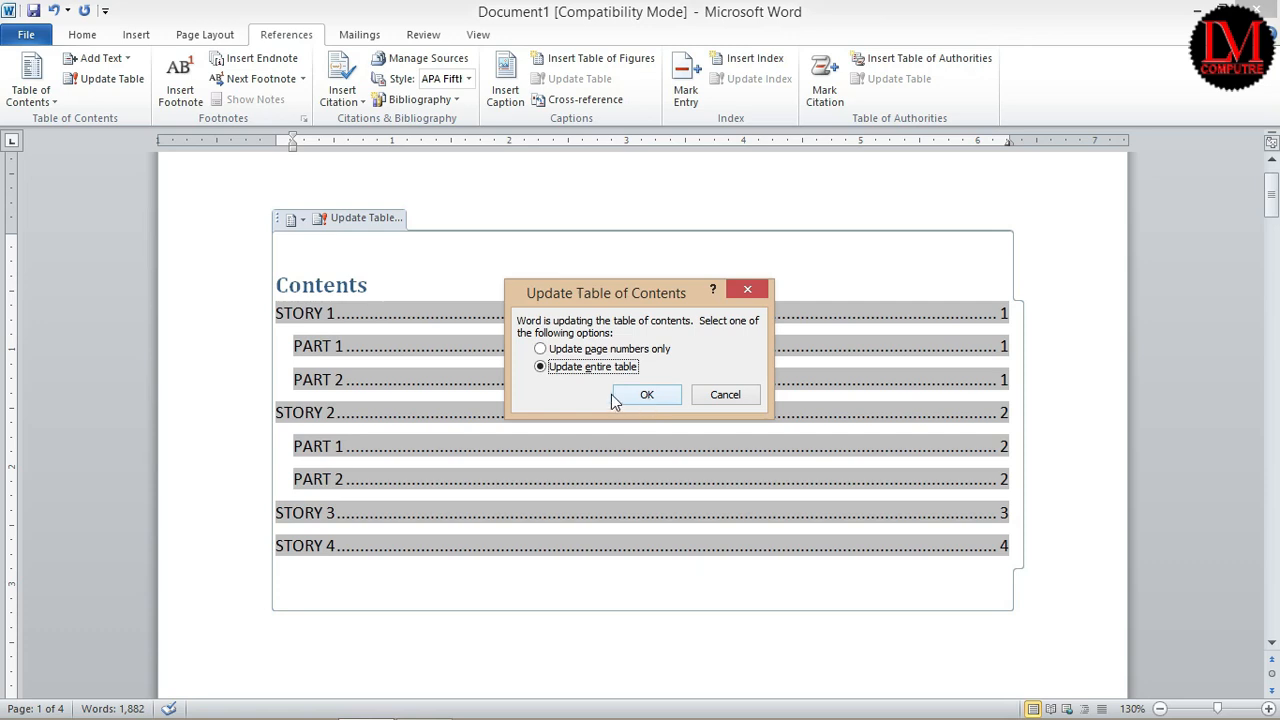
pyautogui.click(552, 367)
pyautogui.click(645, 395)
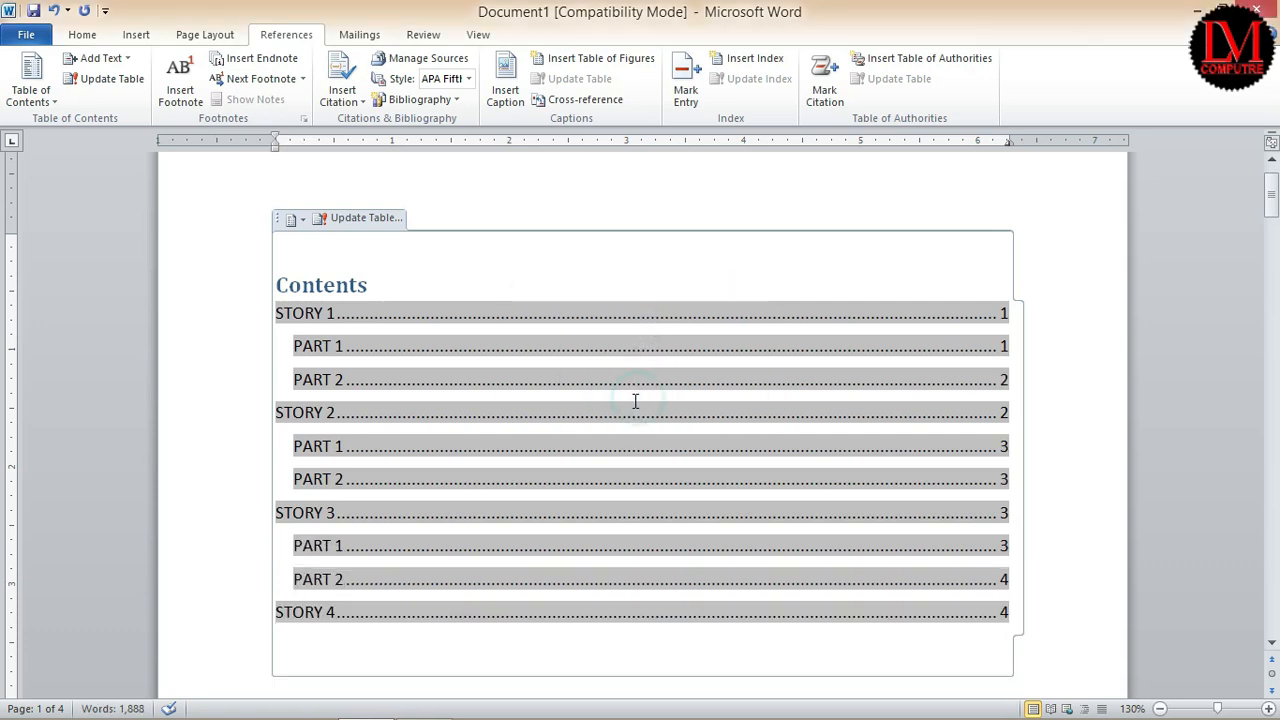
pyautogui.scroll(-2, 591, 549)
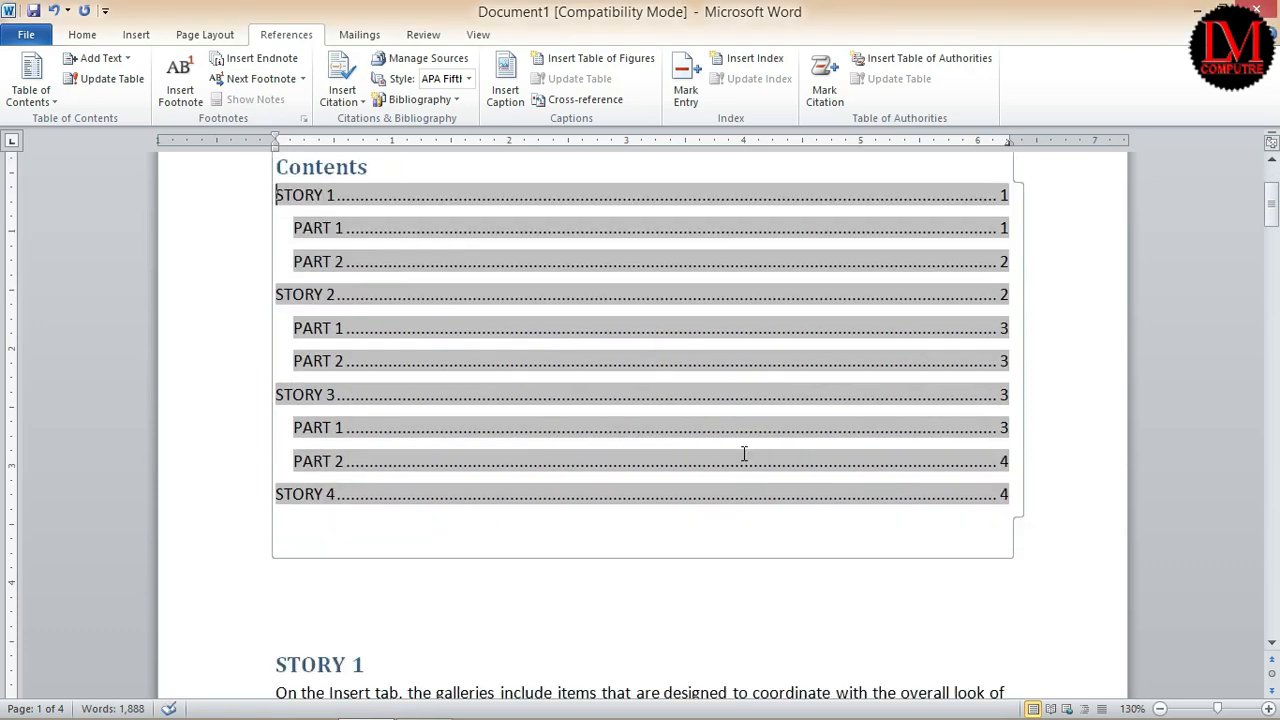
pyautogui.click(582, 612)
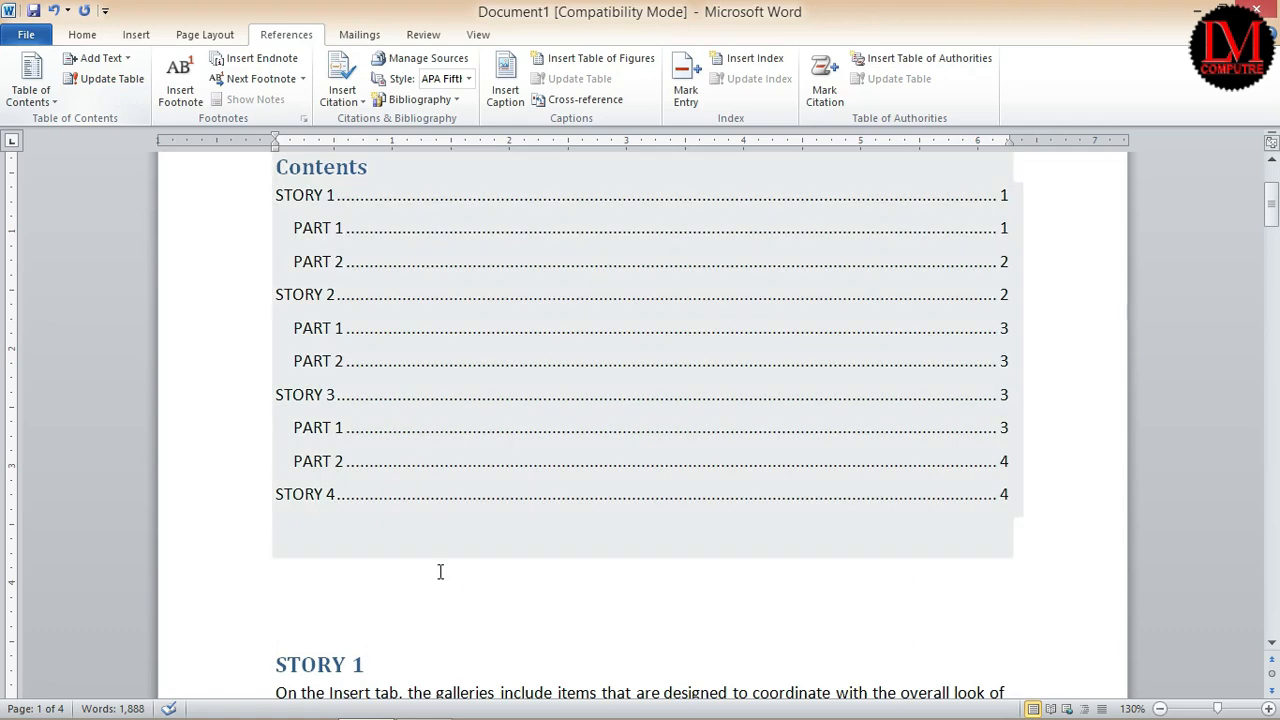
pyautogui.click(439, 582)
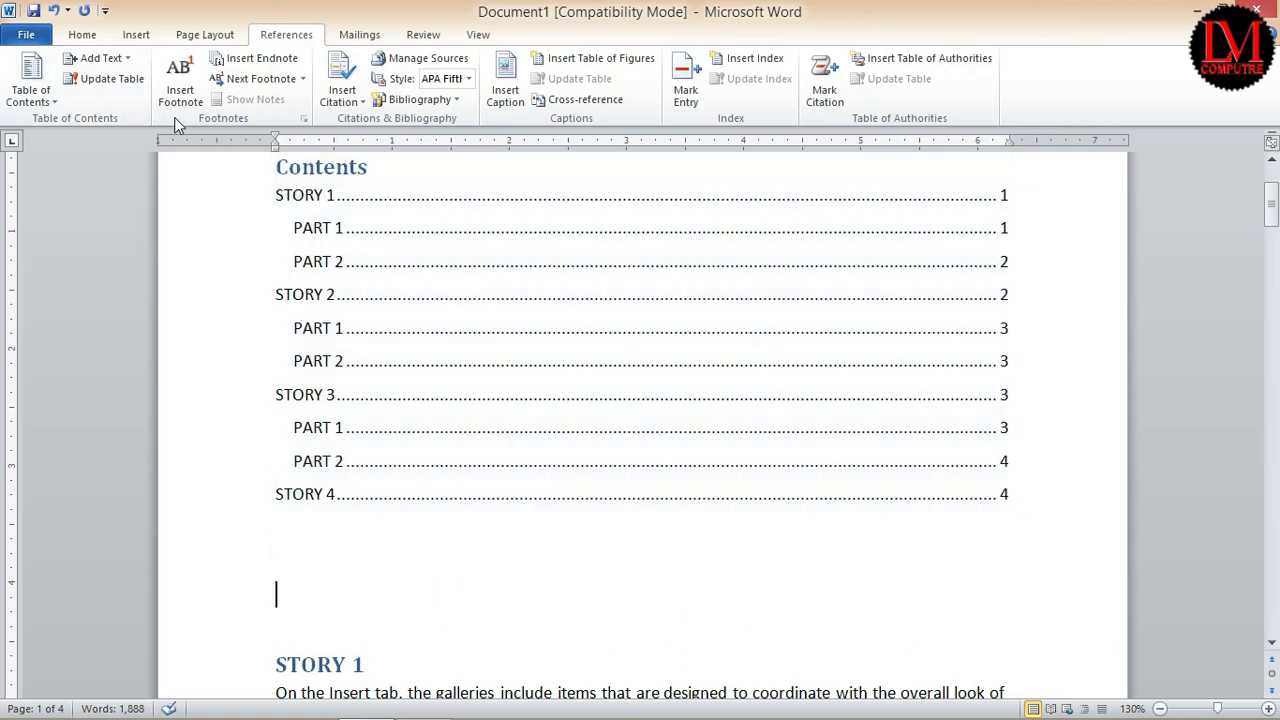
# - Add the words "Ms Word" at the start of the first paragraph under the STORY 1 heading
pyautogui.scroll(-6, 380, 291)
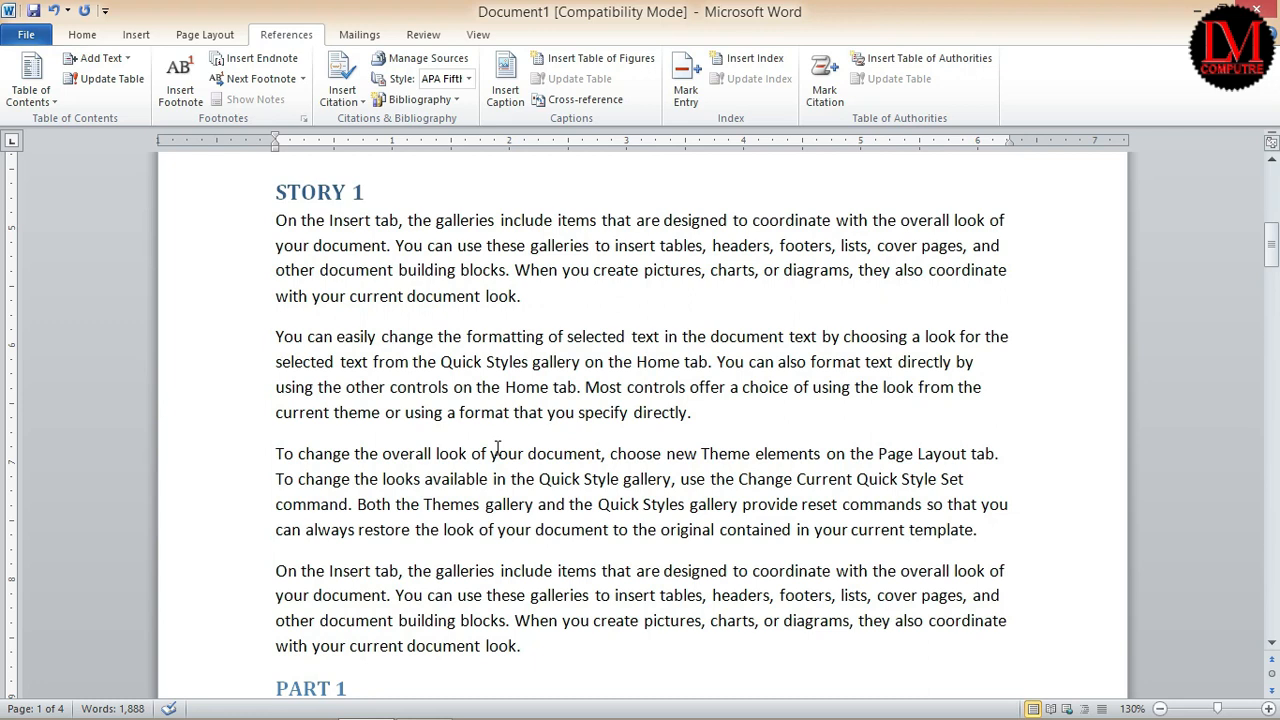
pyautogui.click(279, 218)
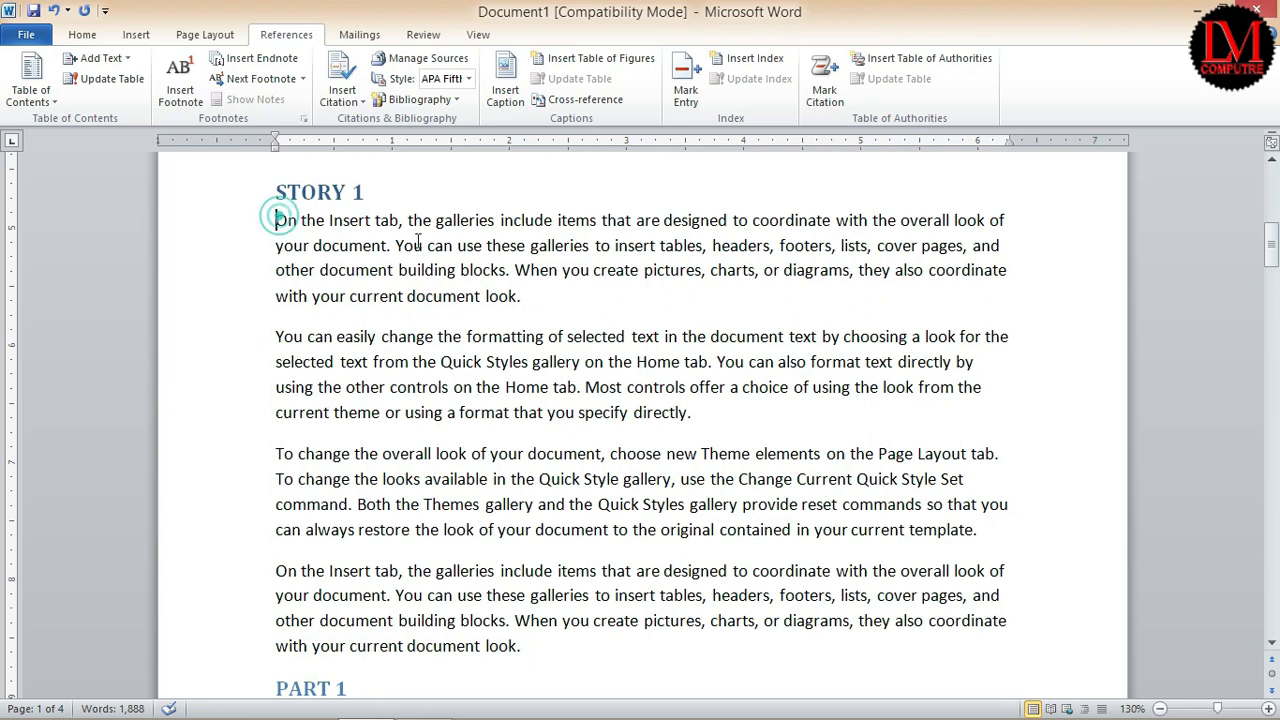
pyautogui.write('Ms W')
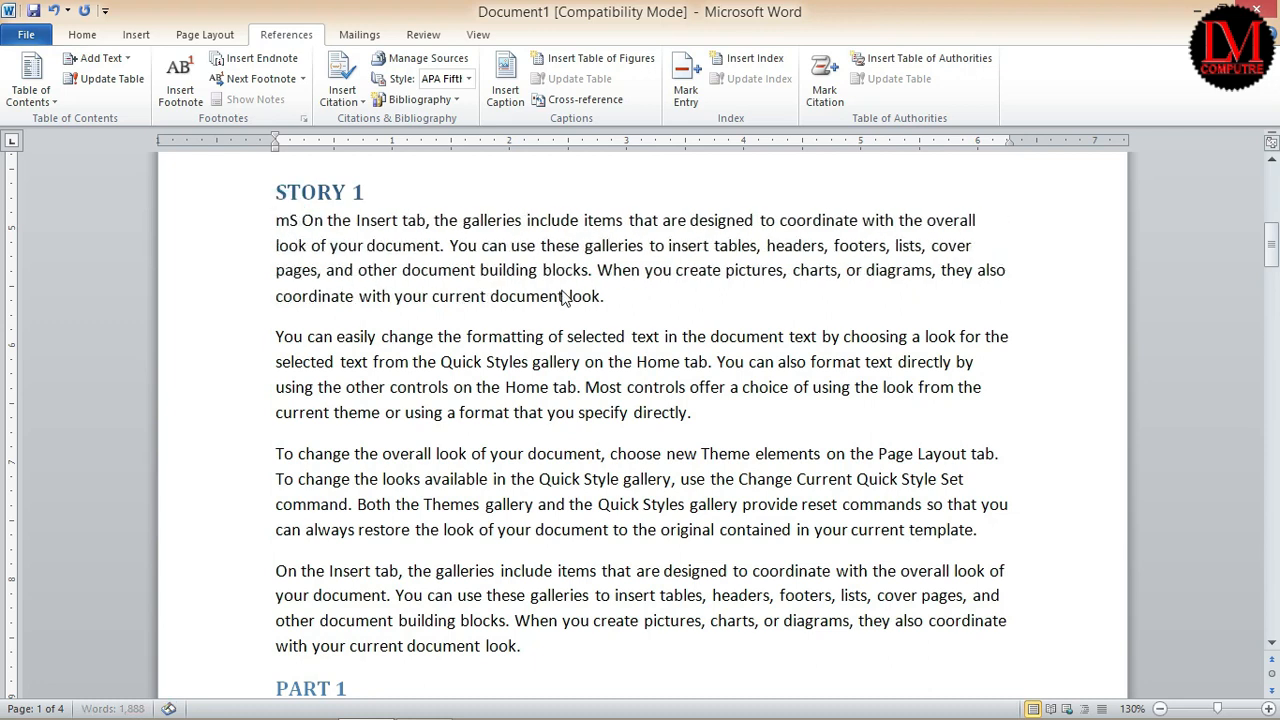
pyautogui.write('ordd')
pyautogui.press('BackSpace')
pyautogui.press('BackSpace')
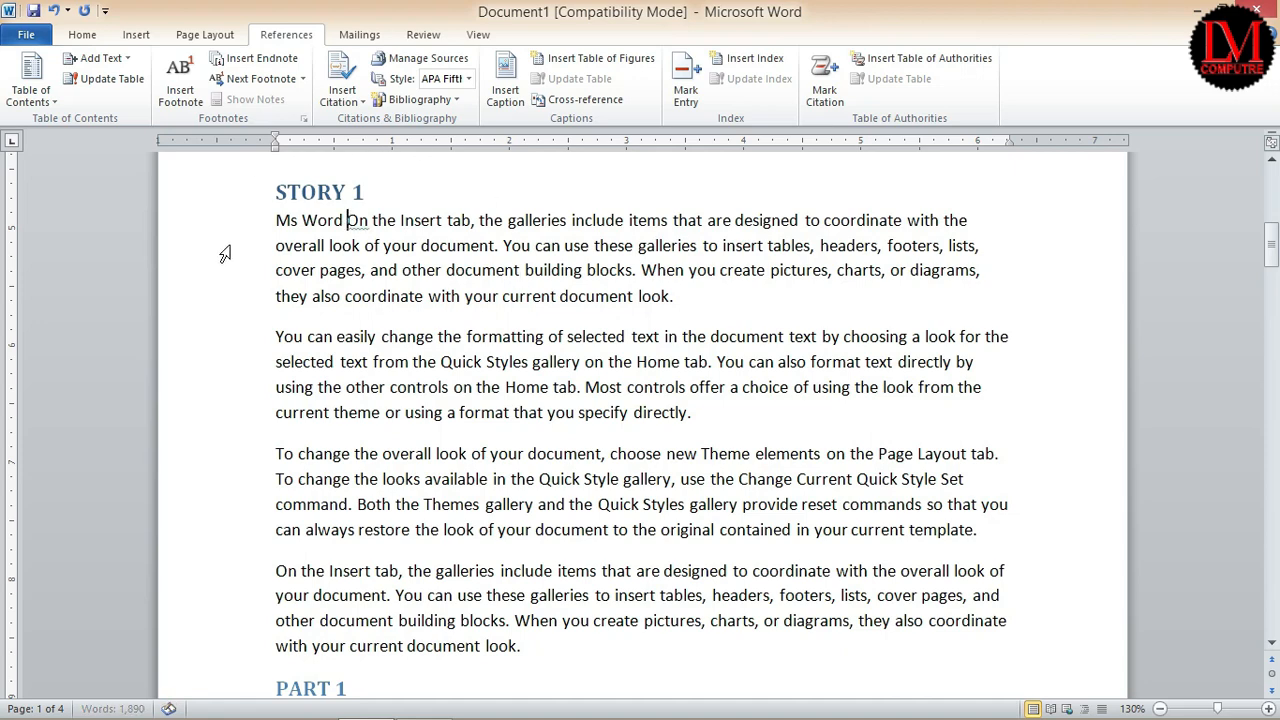
# - Insert a footnote on the word "Ms" in the first STORY 1 paragraph with the text "MicroSoft"
pyautogui.click(297, 218)
pyautogui.moveTo(299, 213); pyautogui.dragTo(271, 212)
pyautogui.scroll(-3, 512, 434)
pyautogui.scroll(3, 512, 434)
pyautogui.scroll(-4, 426, 560)
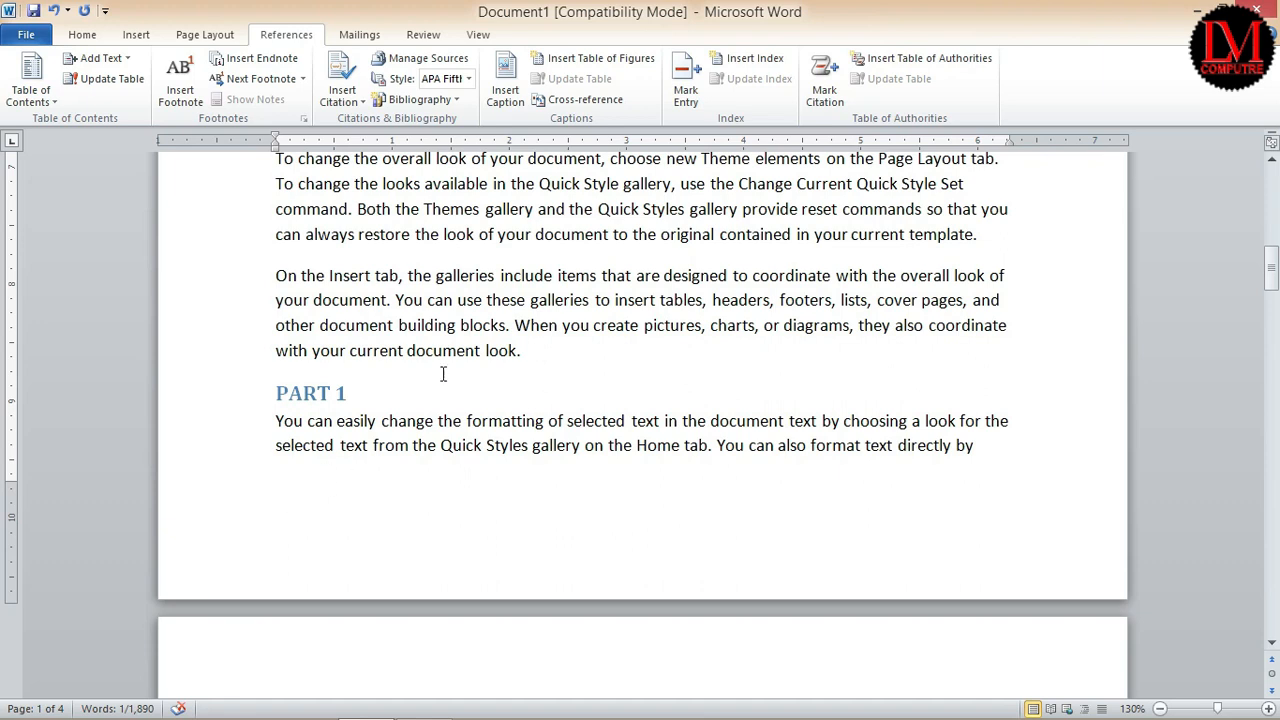
pyautogui.scroll(5, 443, 374)
pyautogui.click(315, 331)
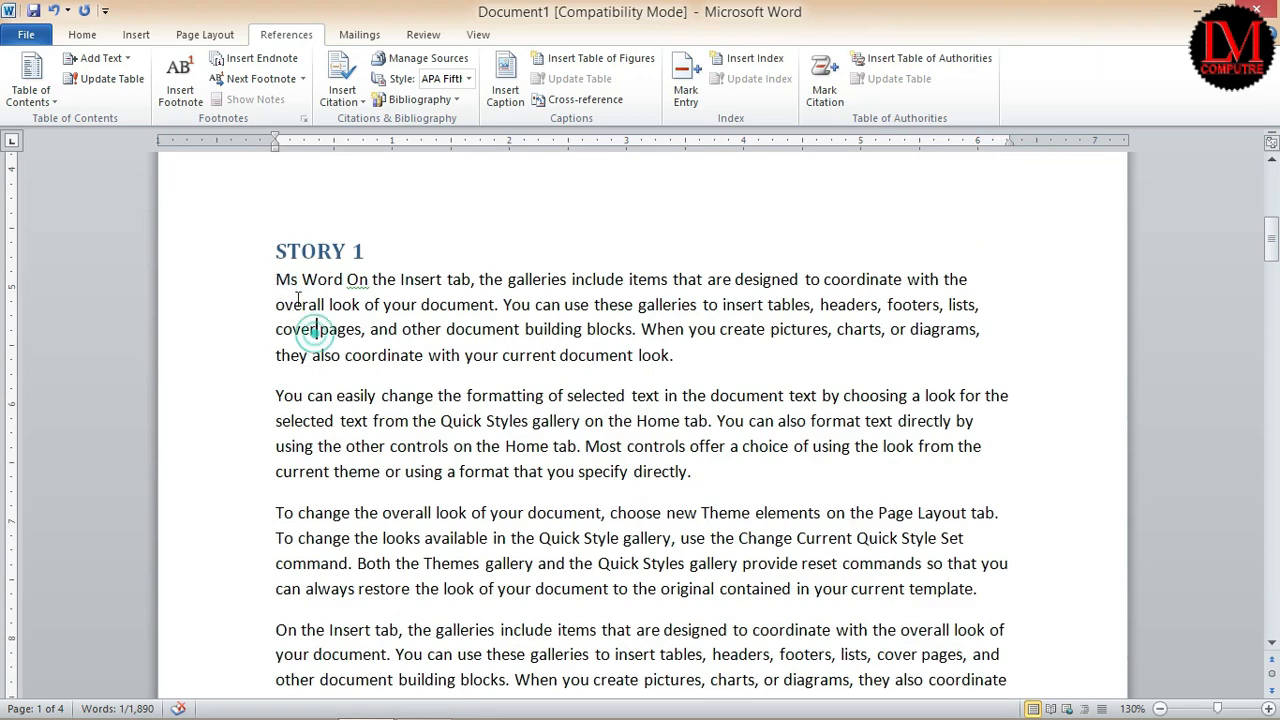
pyautogui.doubleClick(284, 280)
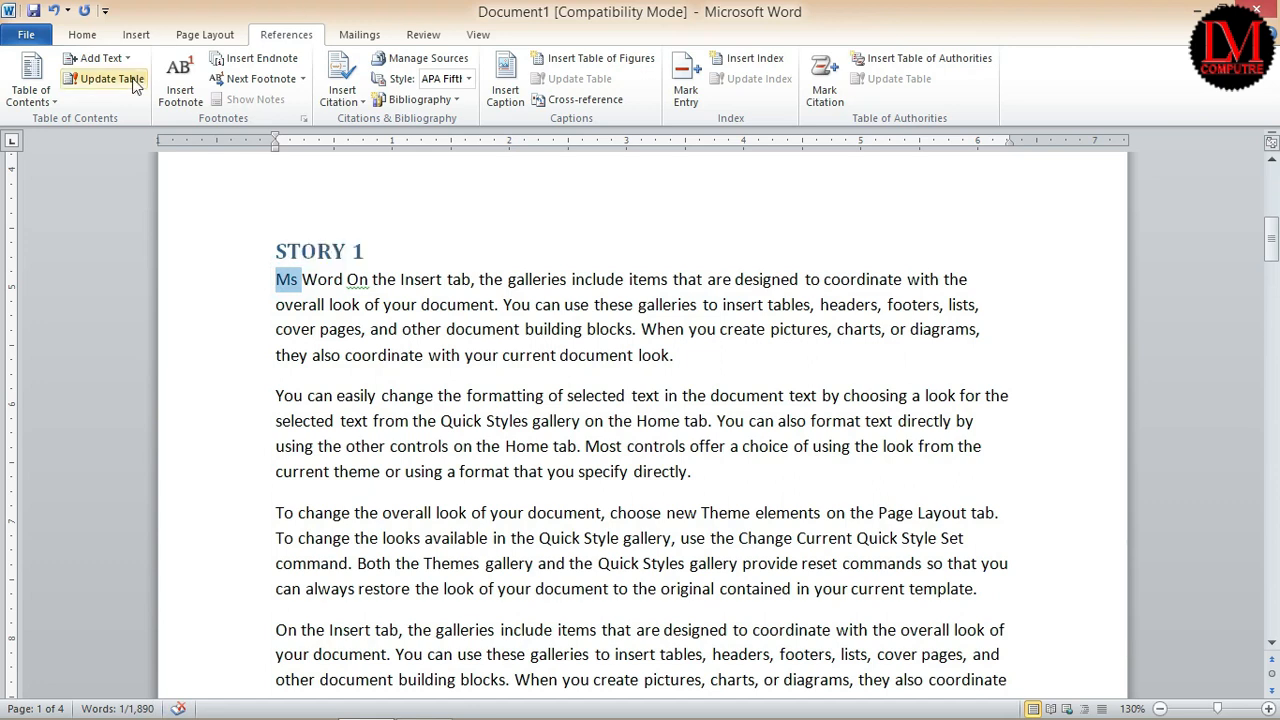
pyautogui.click(181, 88)
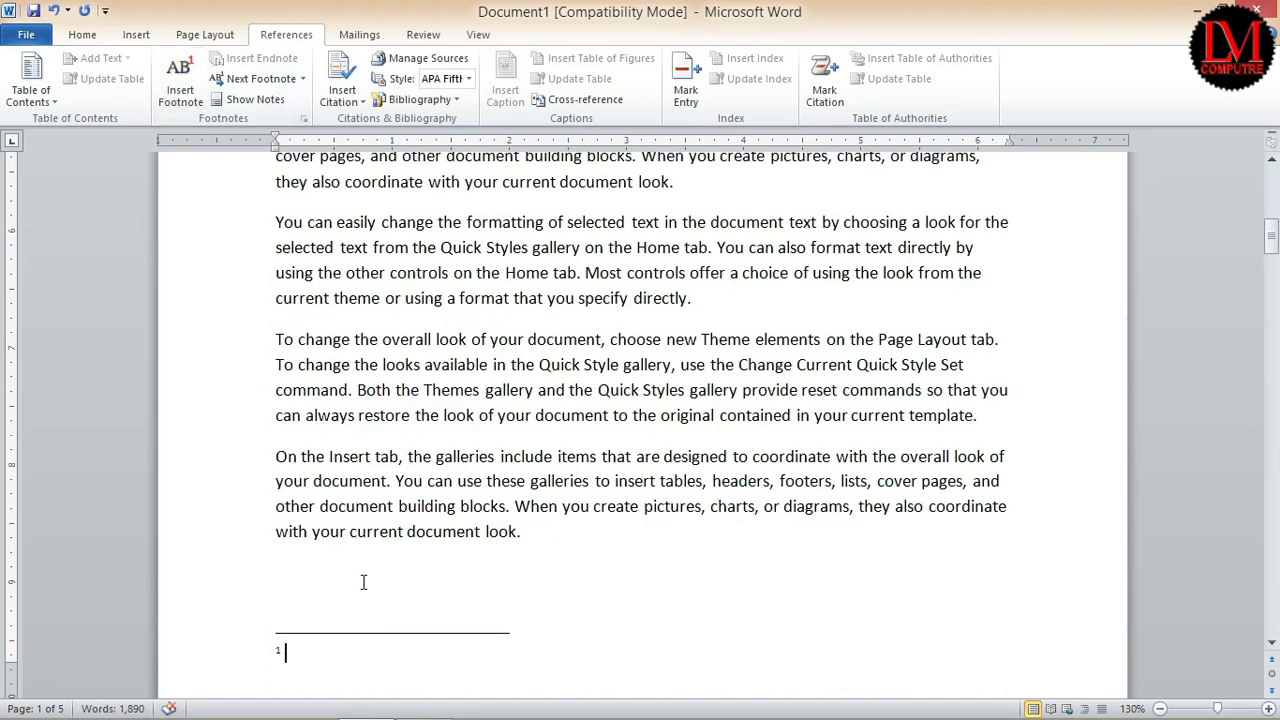
pyautogui.write('MicroS')
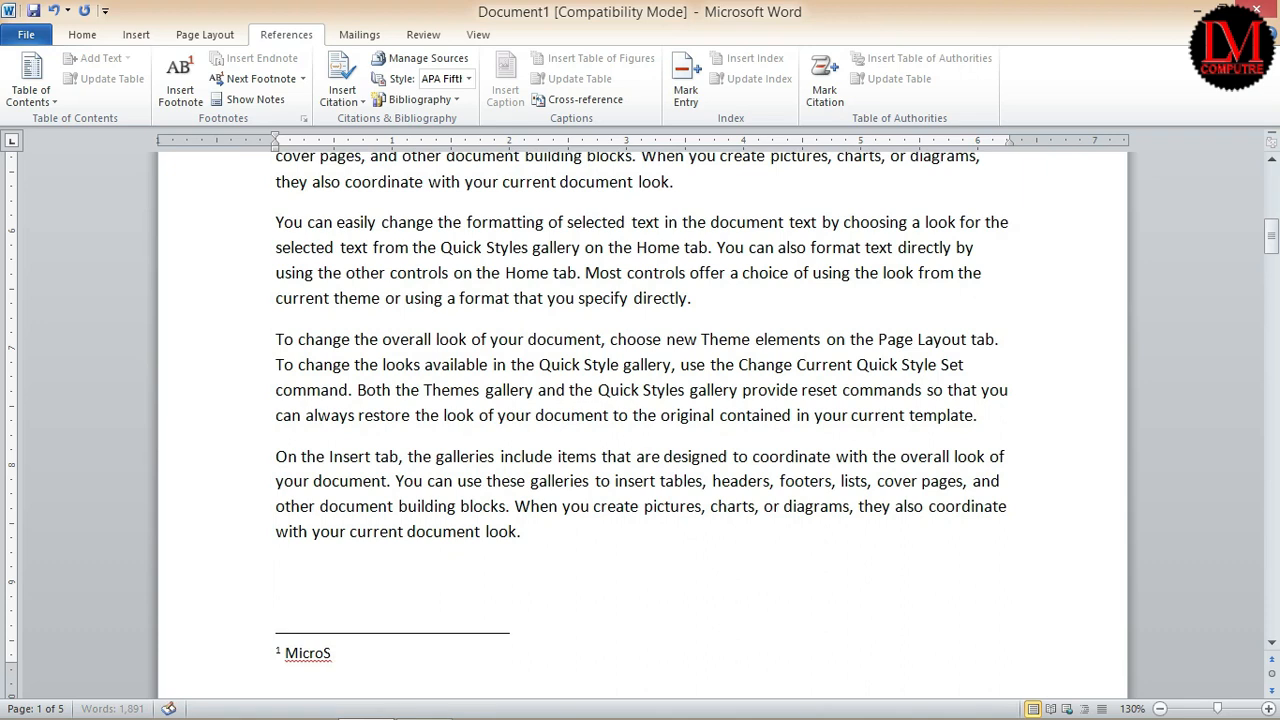
pyautogui.write('ofoft')
# - Correct the spelling of the first footnote's text to "Microsoft"
pyautogui.click(314, 658)
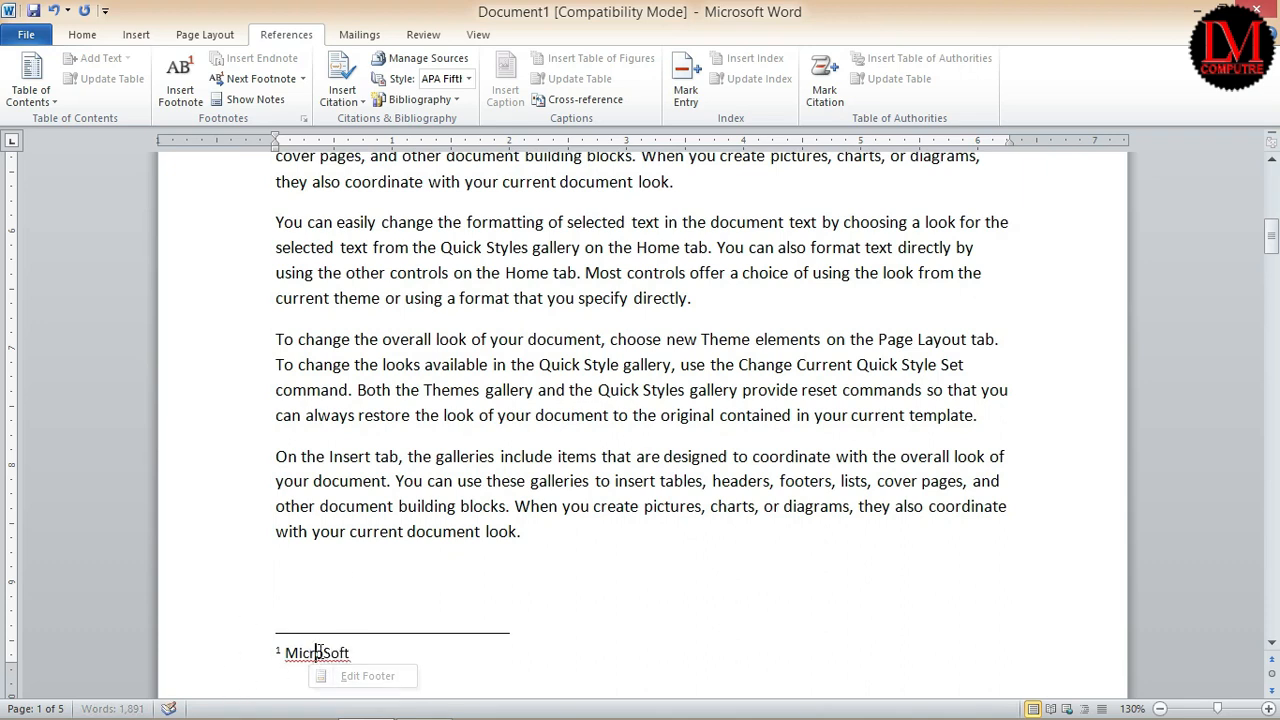
pyautogui.rightClick(319, 657)
pyautogui.click(443, 385)
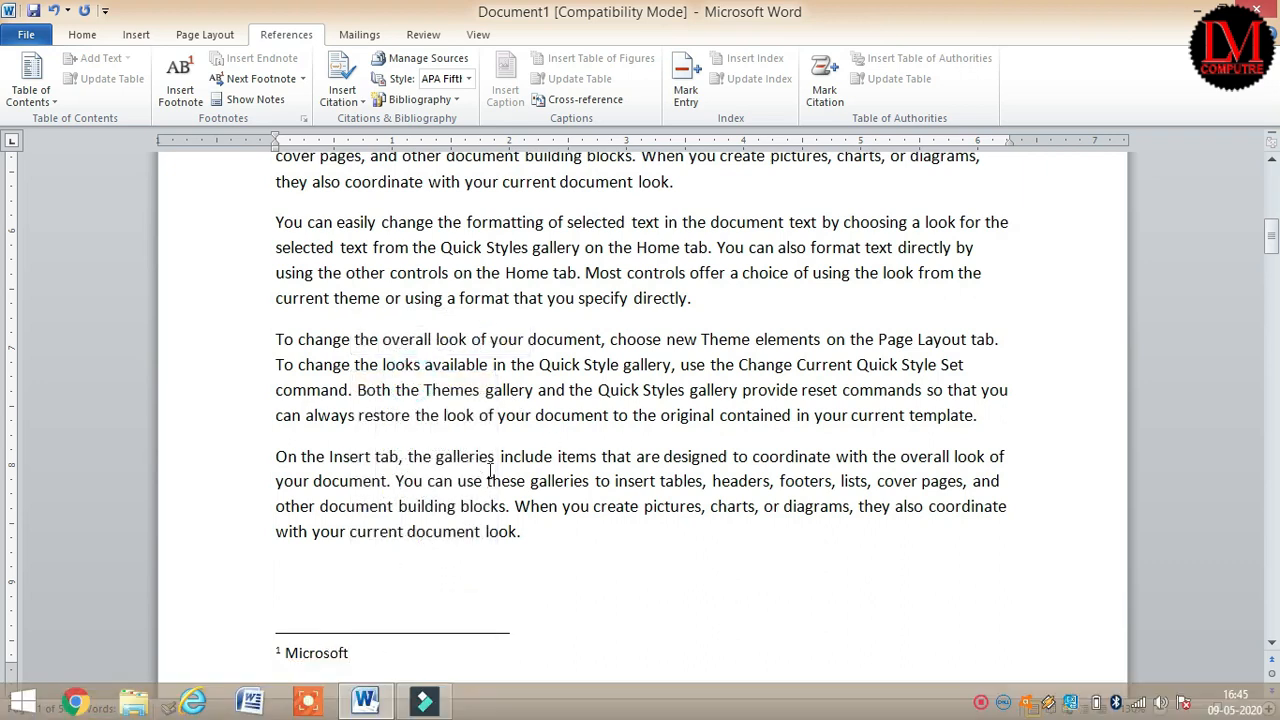
# - Check the footnote reference beside "Ms" under STORY 1 and the matching note at the foot of the page
pyautogui.scroll(5, 428, 349)
pyautogui.click(478, 320)
pyautogui.click(475, 318)
pyautogui.scroll(1, 595, 397)
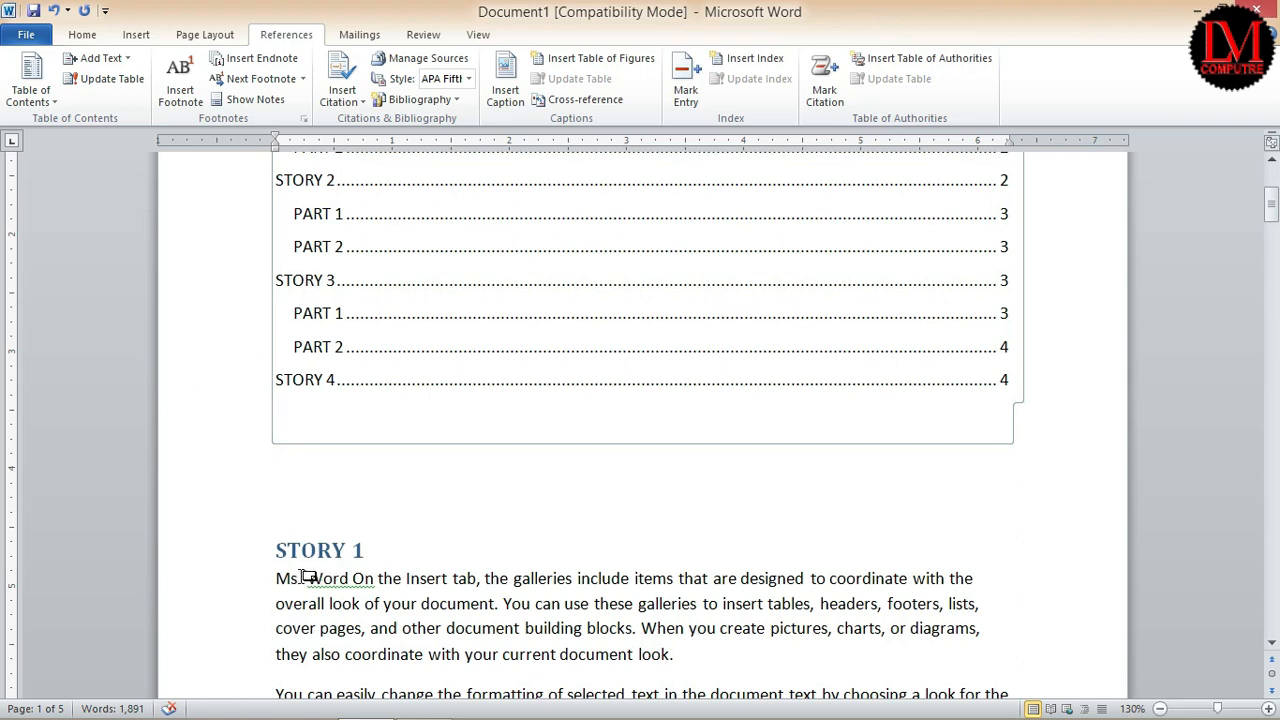
pyautogui.moveTo(304, 577)
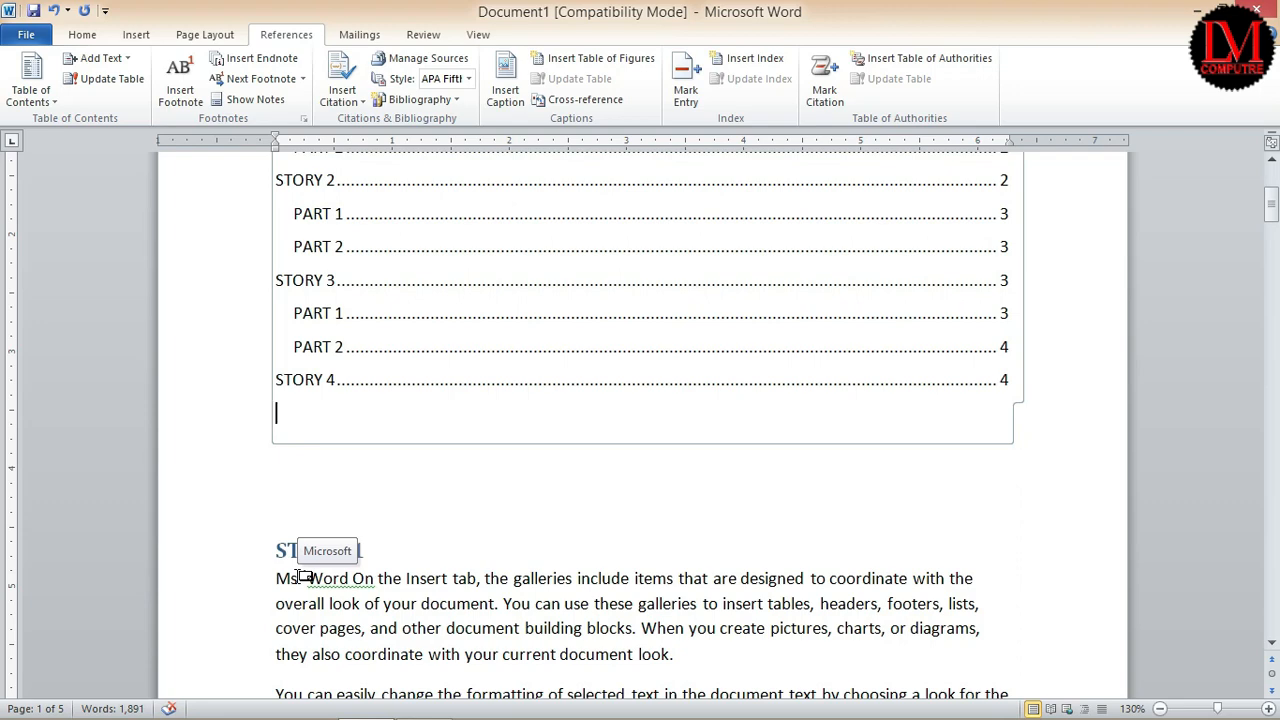
pyautogui.scroll(-3, 471, 500)
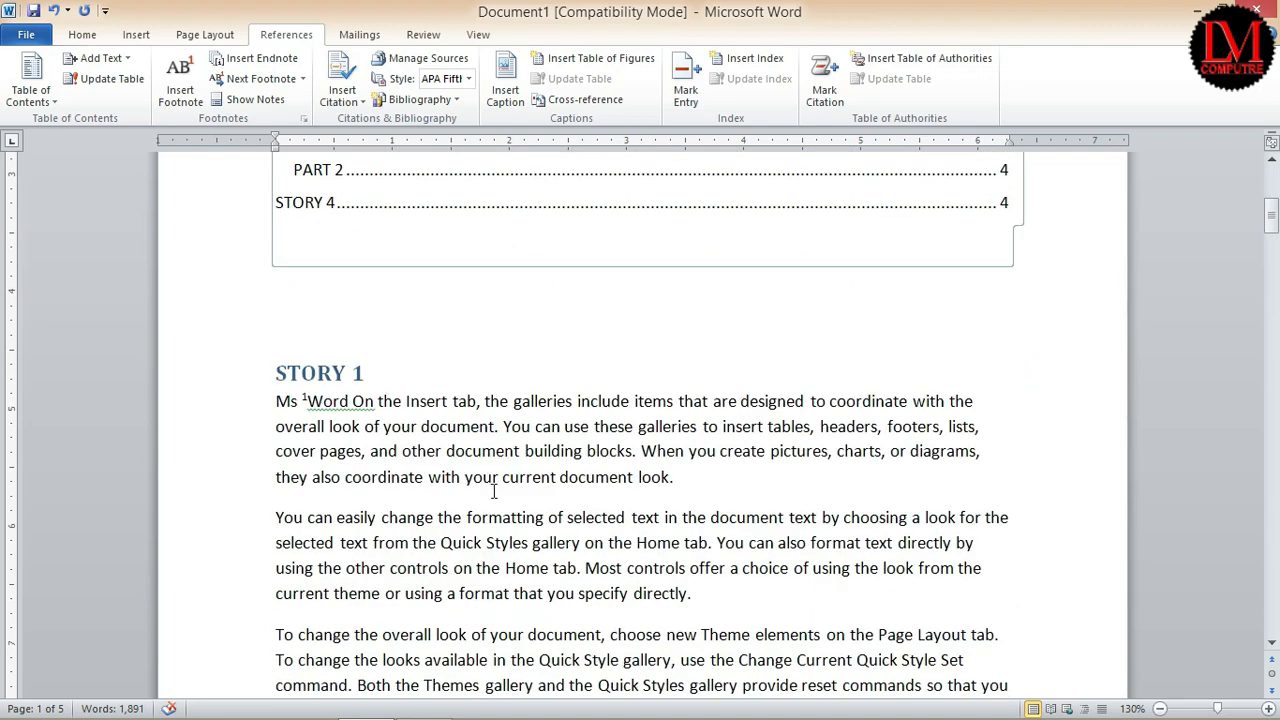
pyautogui.scroll(-7, 494, 493)
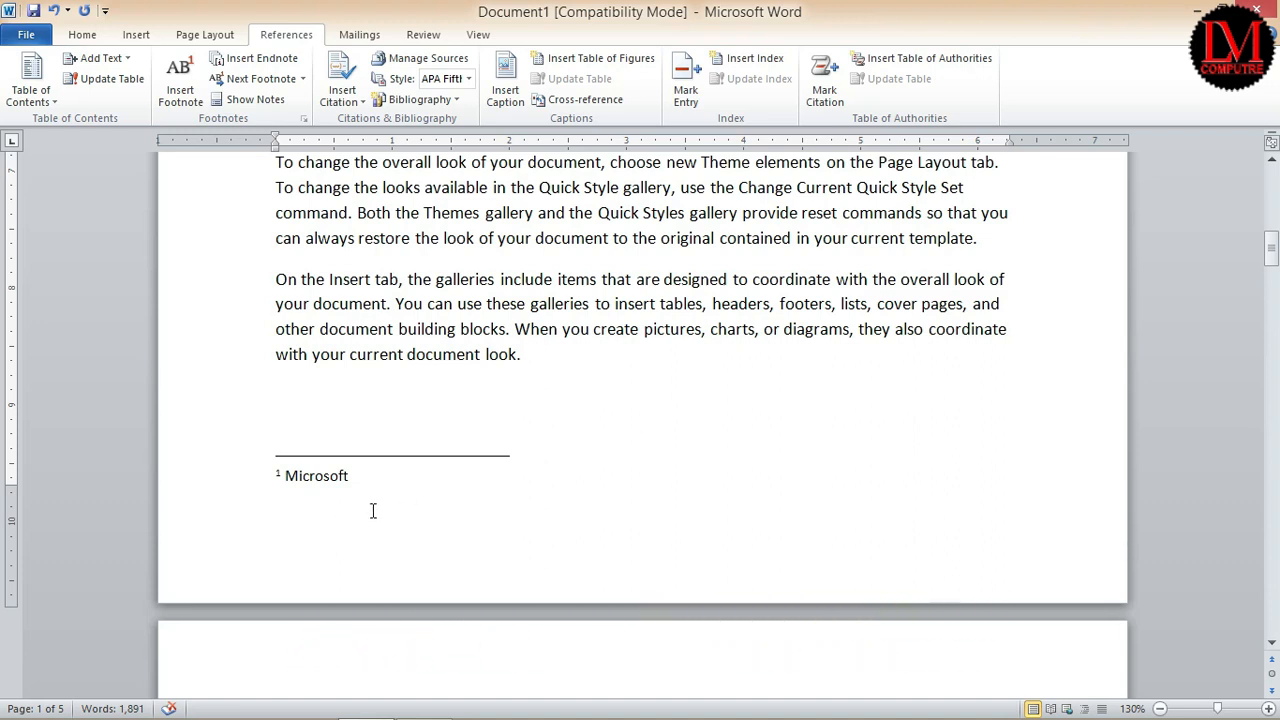
pyautogui.scroll(3, 582, 329)
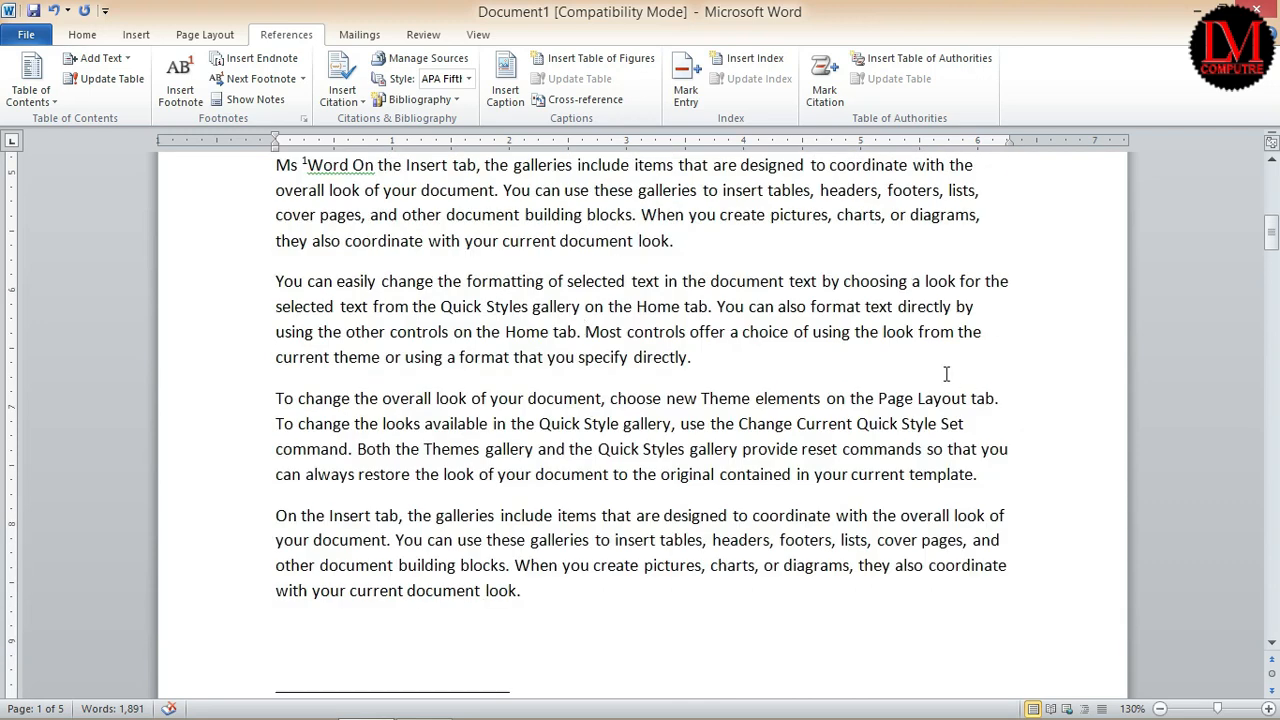
pyautogui.scroll(1, 842, 289)
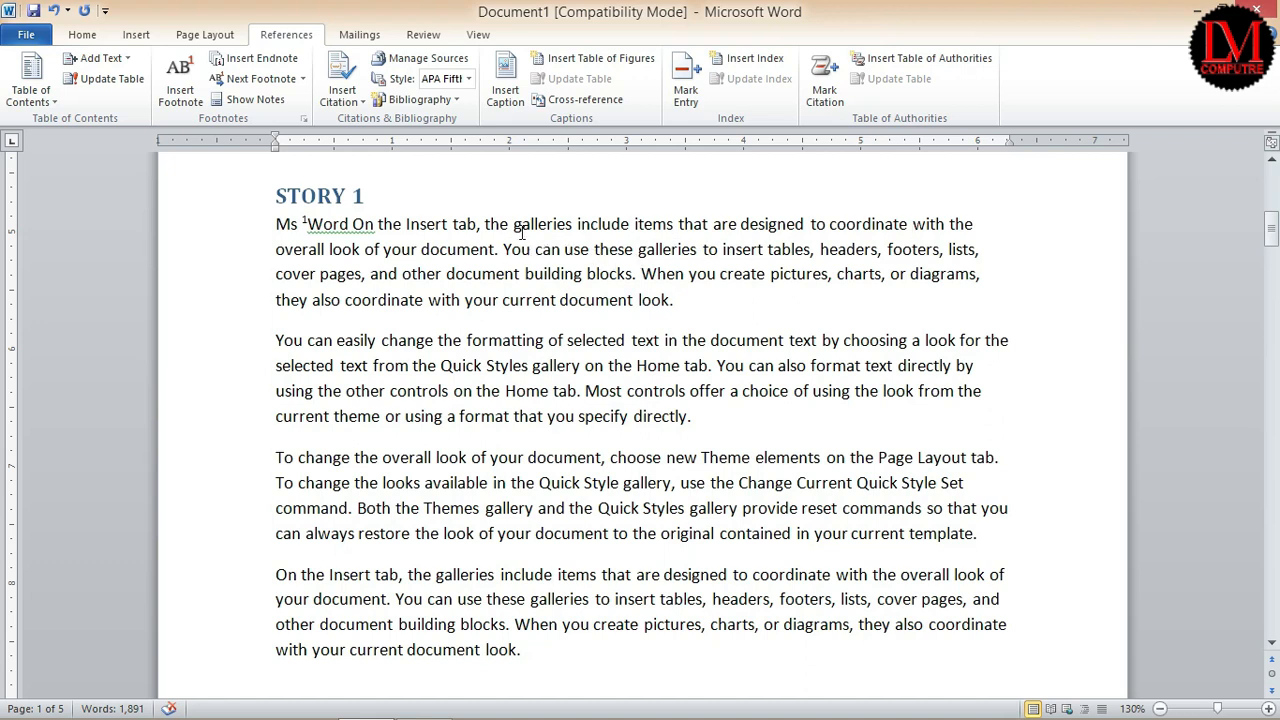
# - Insert a footnote on the word "looks" in the third STORY 1 paragraph with the text "Fgs dgdf" and preview it at its reference mark
pyautogui.doubleClick(343, 249)
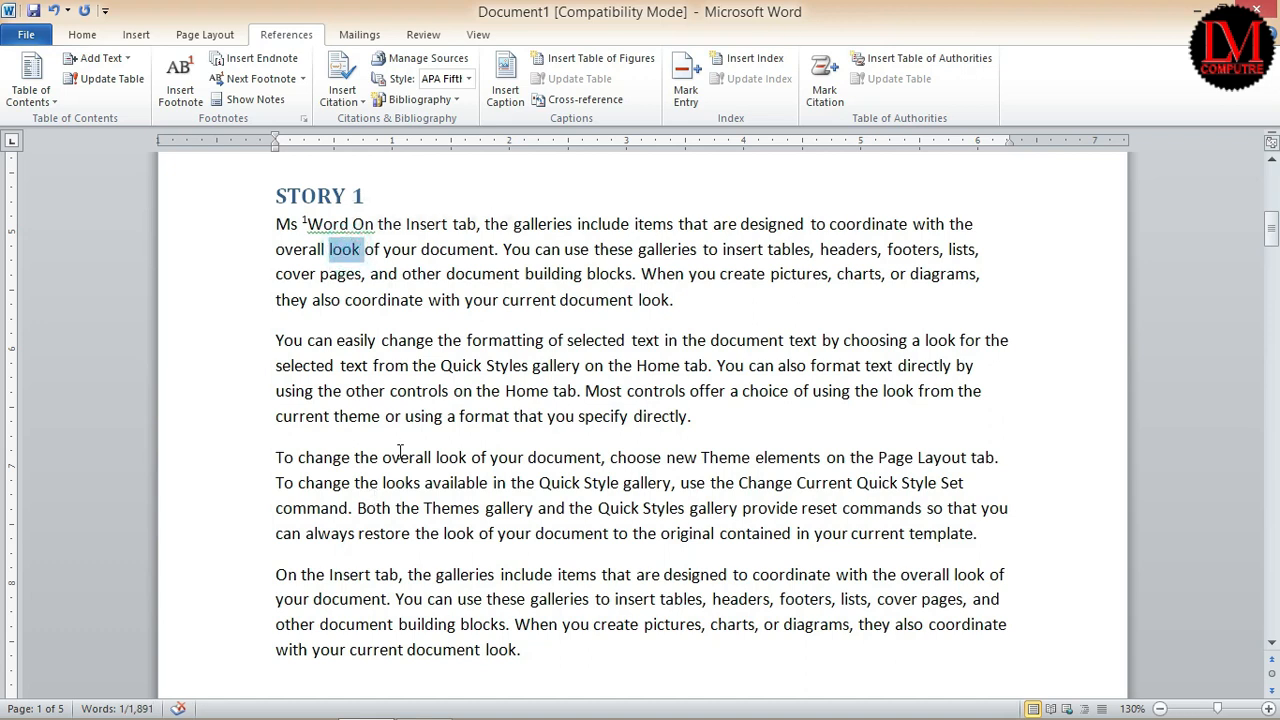
pyautogui.doubleClick(402, 483)
pyautogui.click(180, 95)
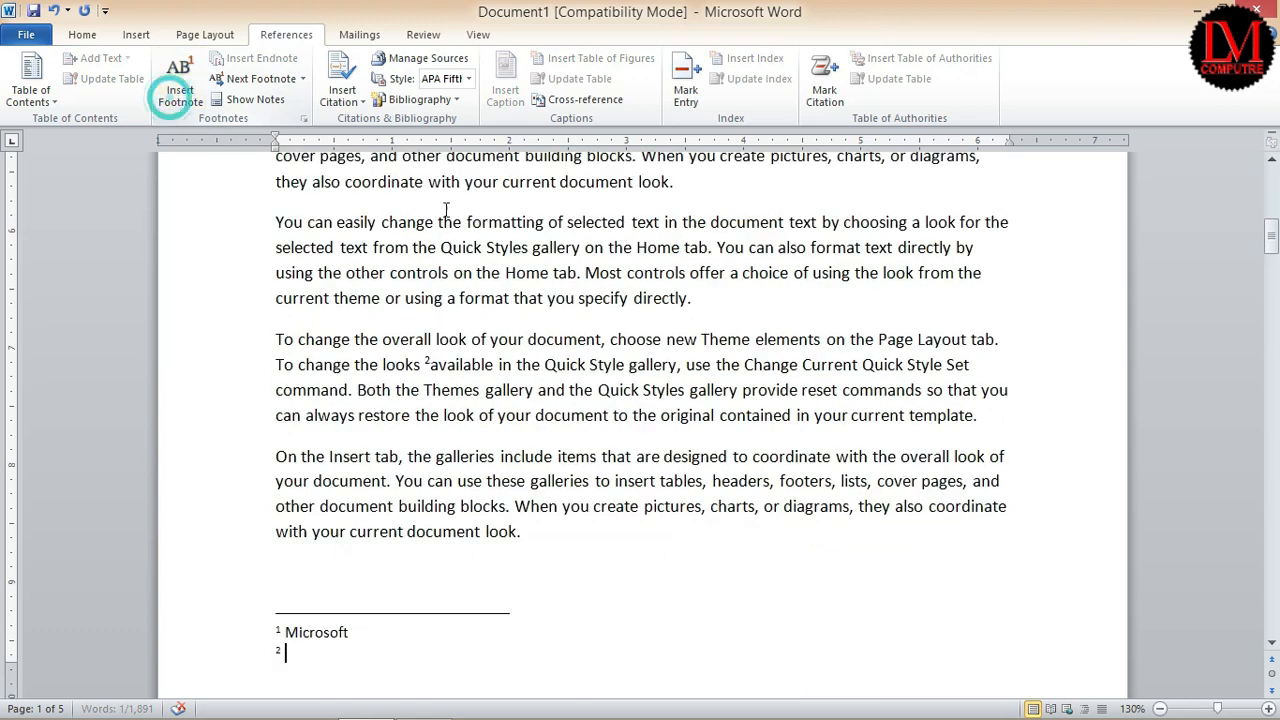
pyautogui.write('Fgs dgdf')
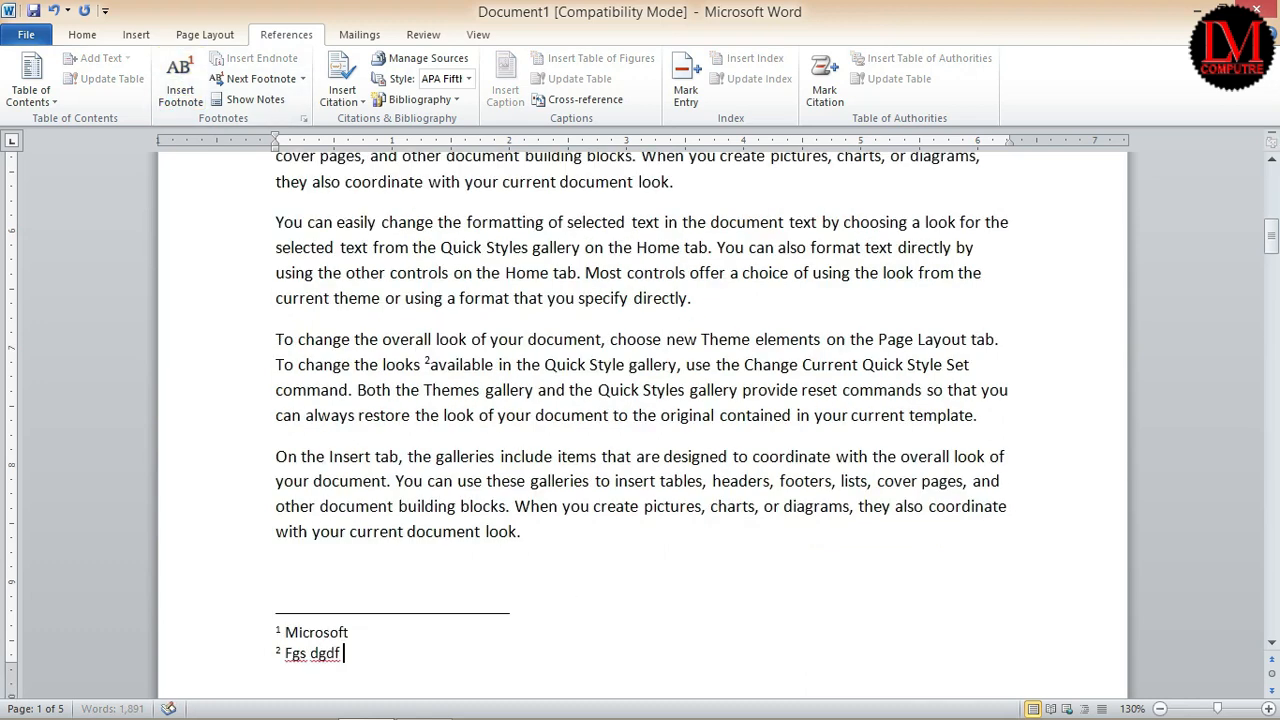
pyautogui.scroll(3, 620, 665)
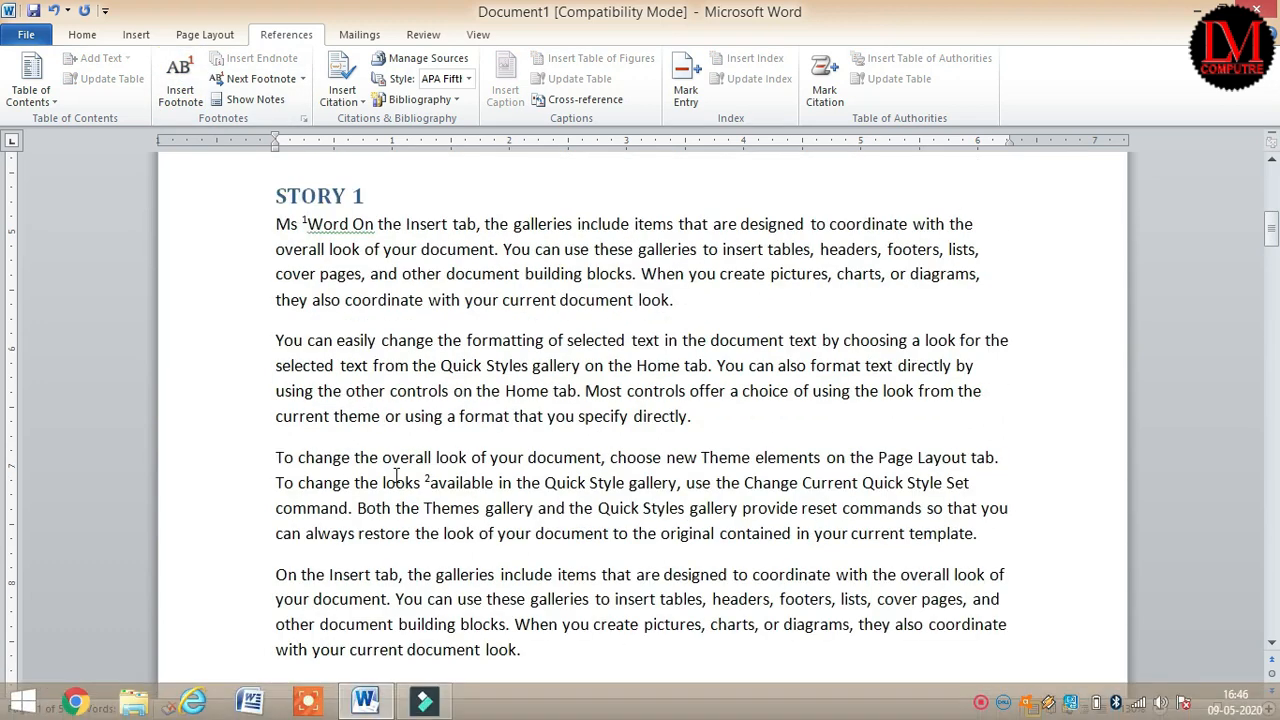
pyautogui.moveTo(427, 483)
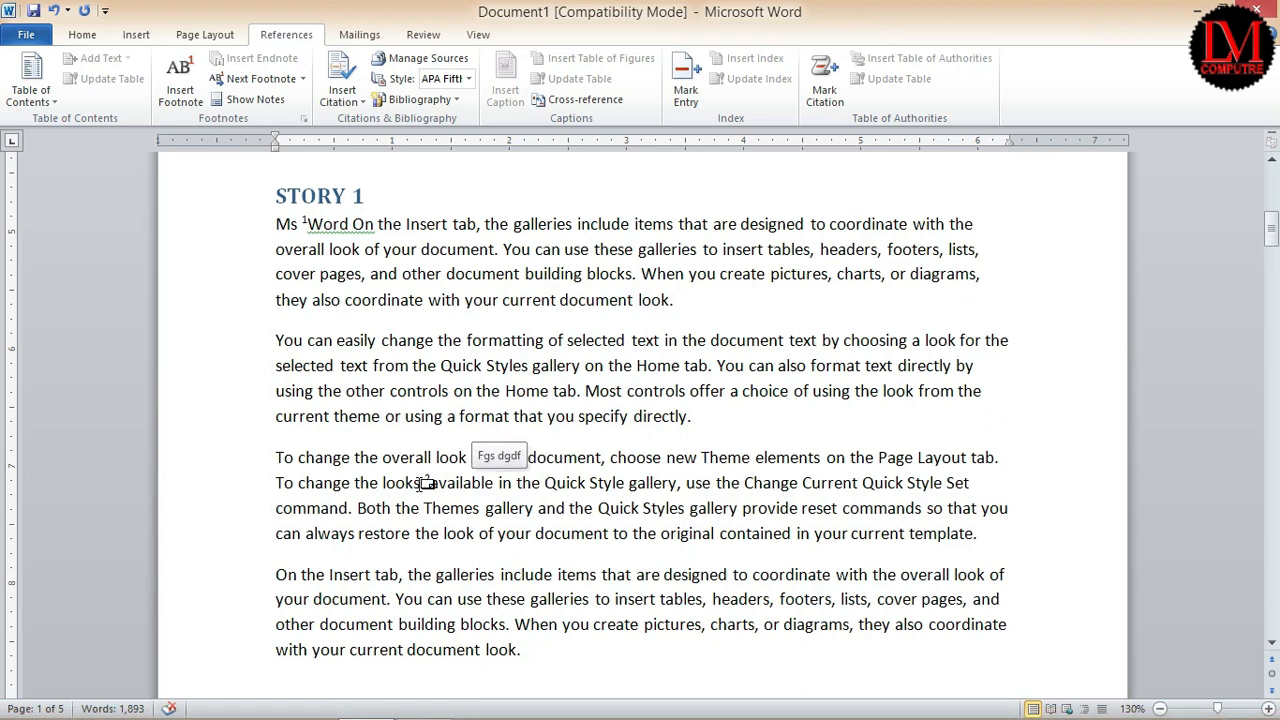
# - Starting from the word "looks" in the third STORY 1 paragraph, step through the next and previous footnote references
pyautogui.click(301, 80)
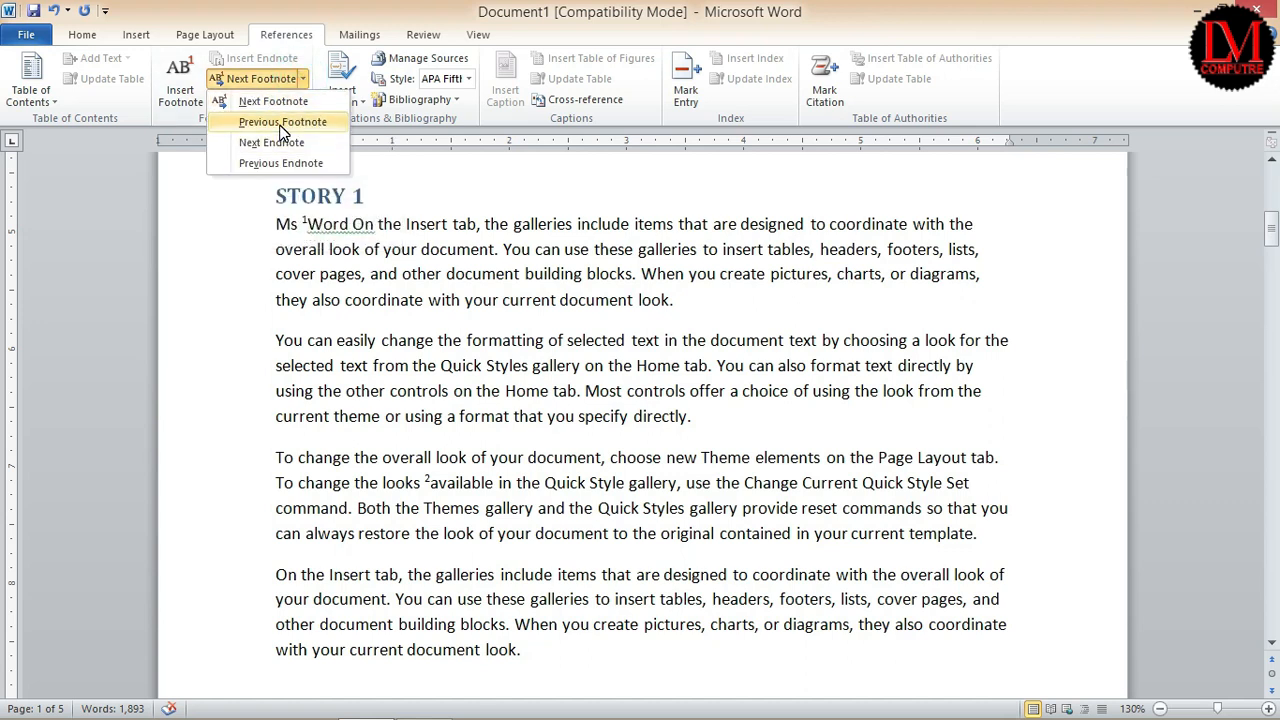
pyautogui.click(413, 478)
pyautogui.click(410, 487)
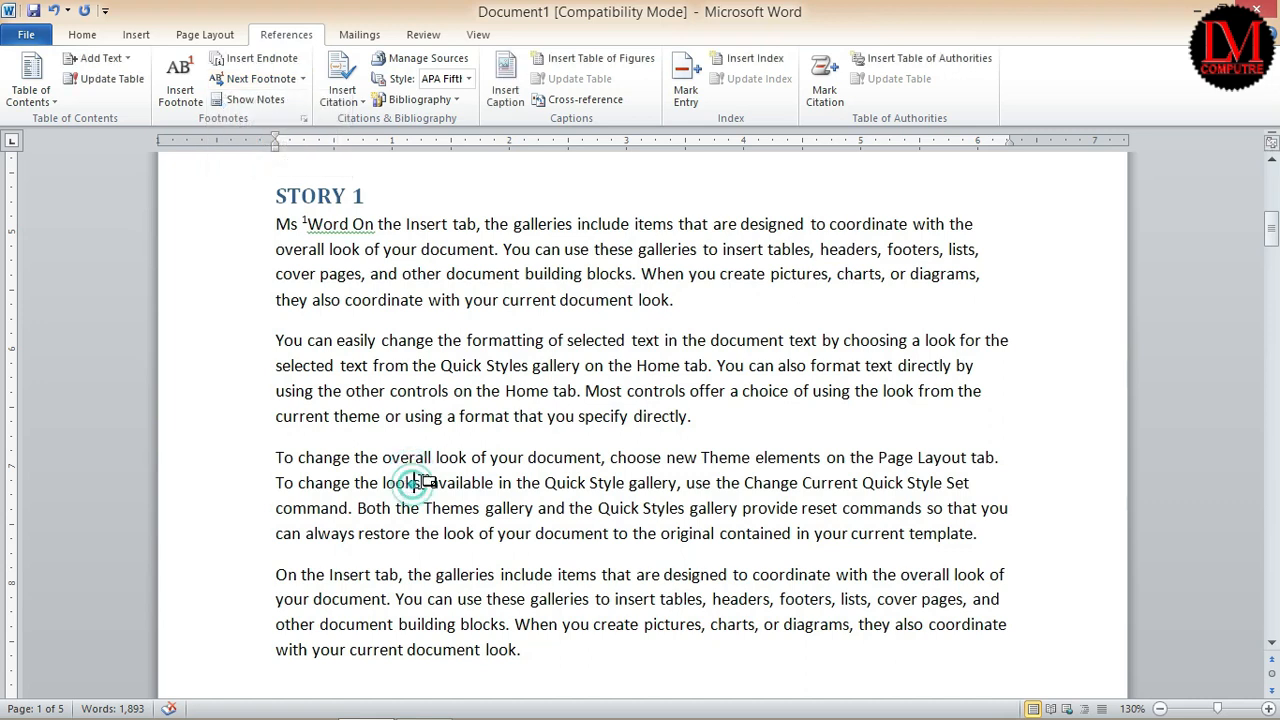
pyautogui.click(290, 79)
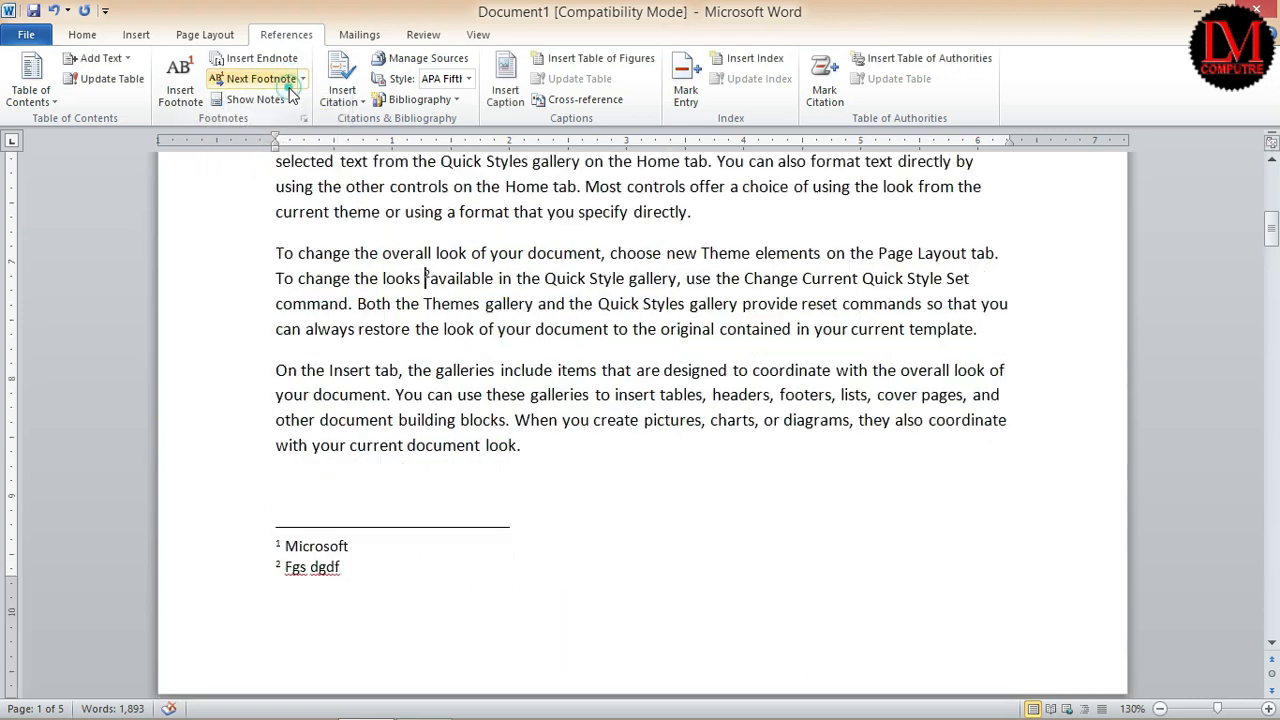
pyautogui.click(304, 79)
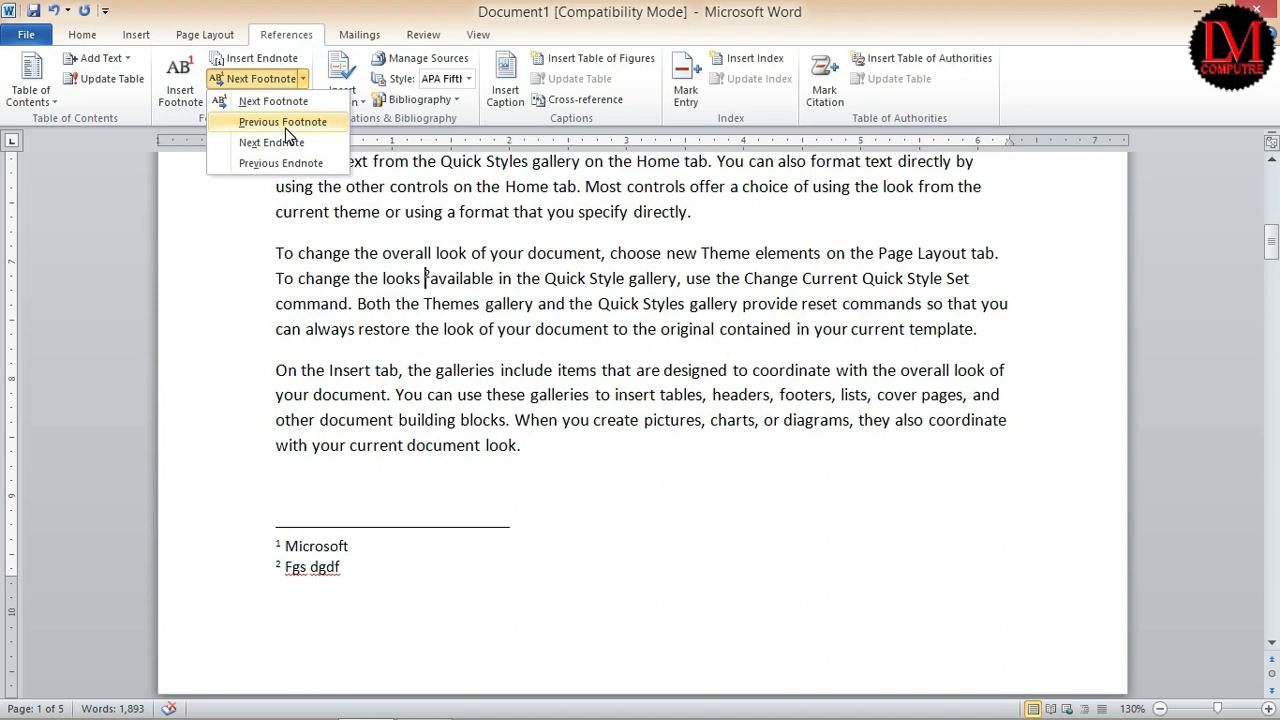
pyautogui.click(287, 122)
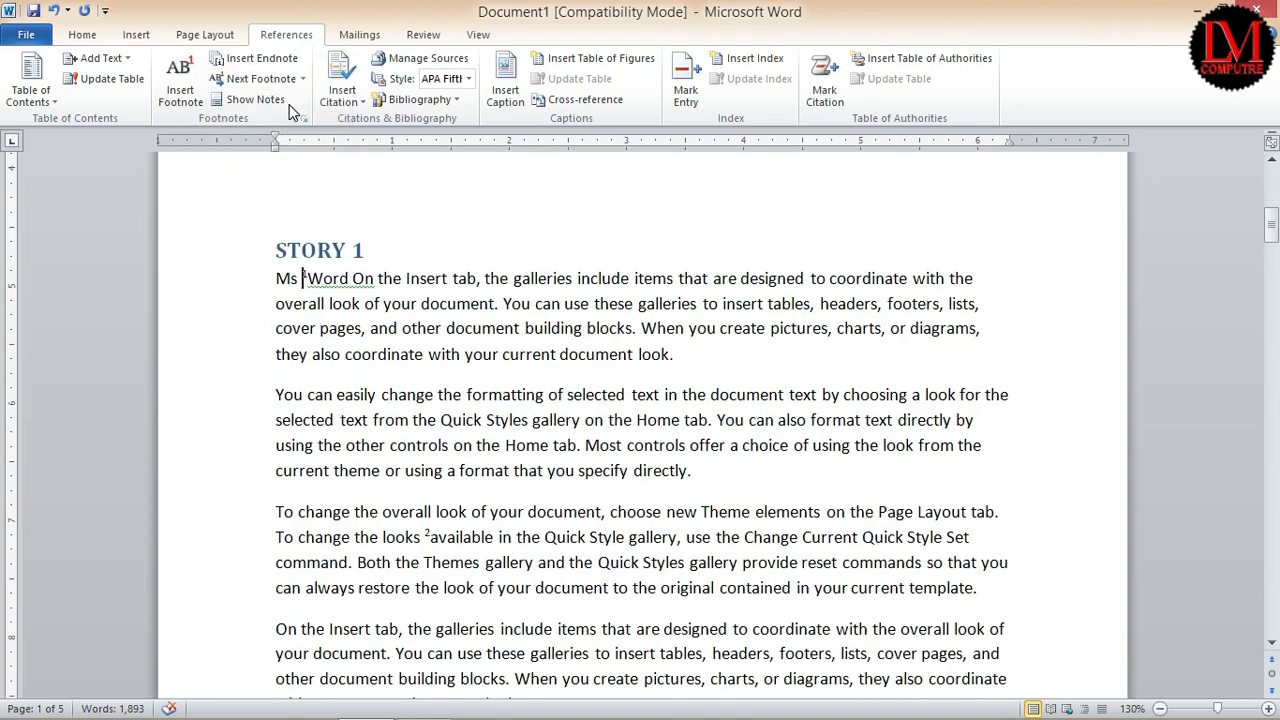
pyautogui.click(303, 79)
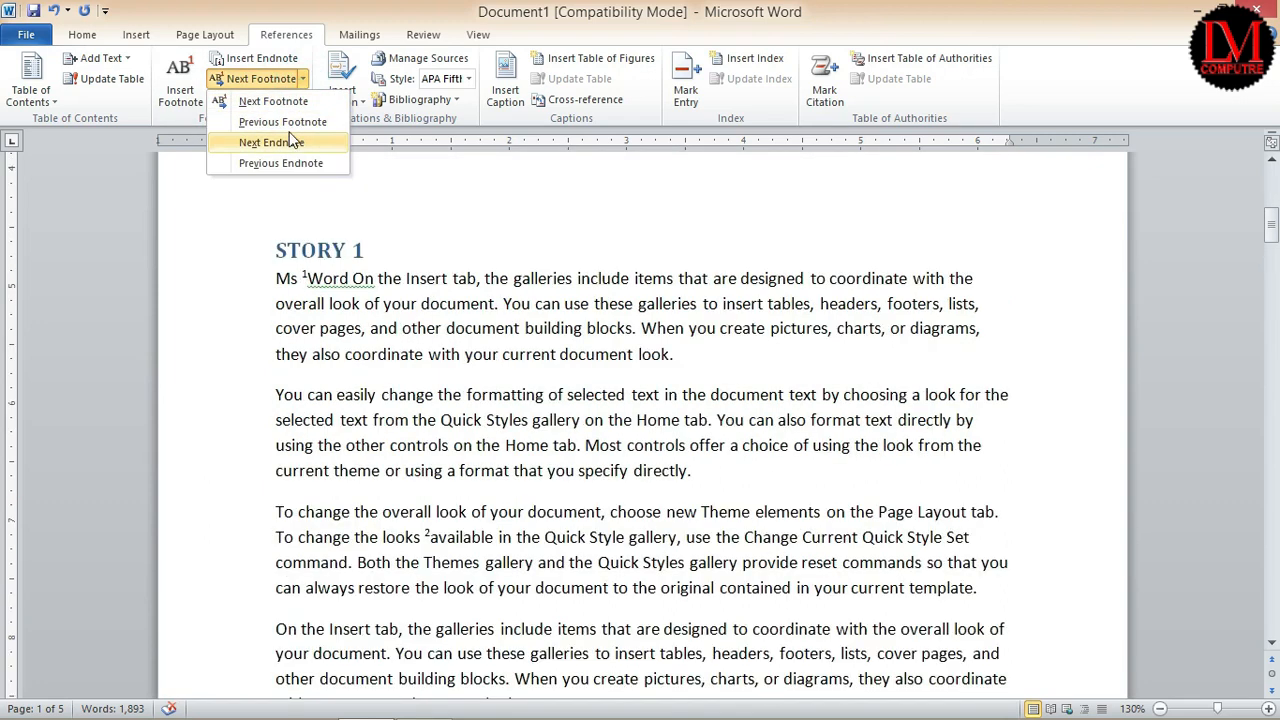
pyautogui.click(262, 102)
# - Examine the STORY 1 footnote marks, their notes at the foot of the page, and the end of the document's text
pyautogui.click(529, 584)
pyautogui.scroll(4, 519, 435)
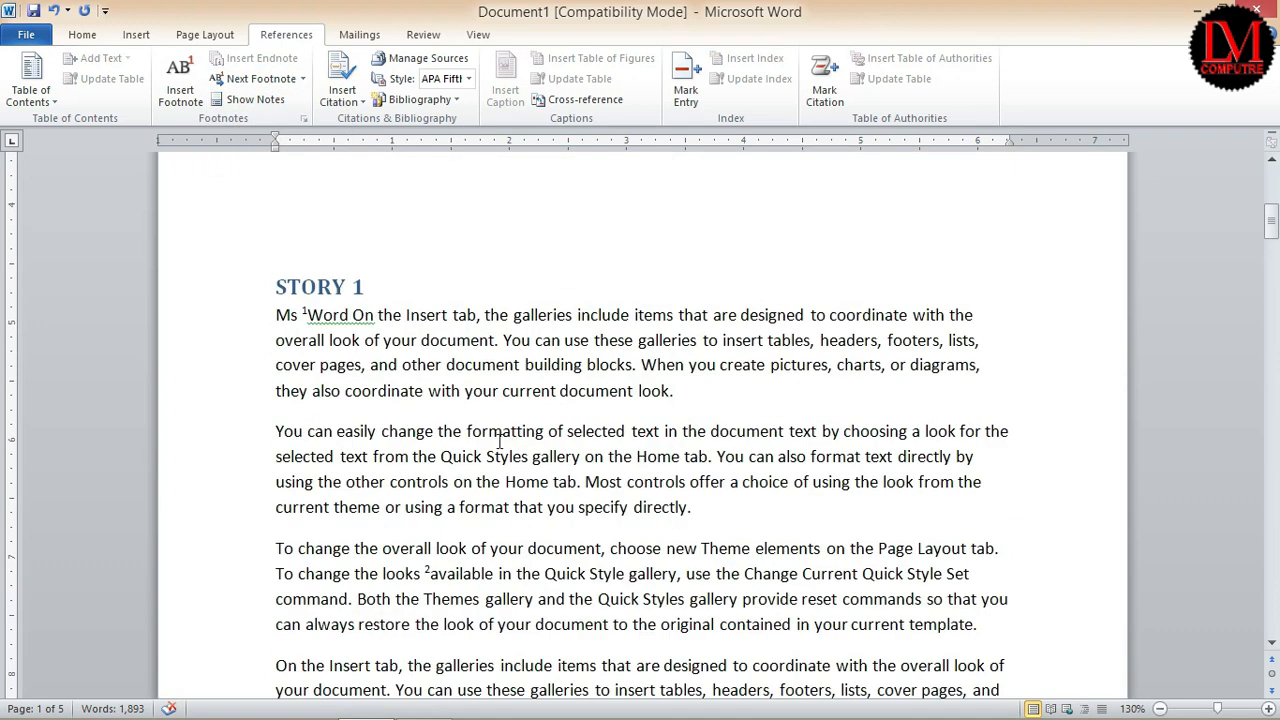
pyautogui.click(274, 315)
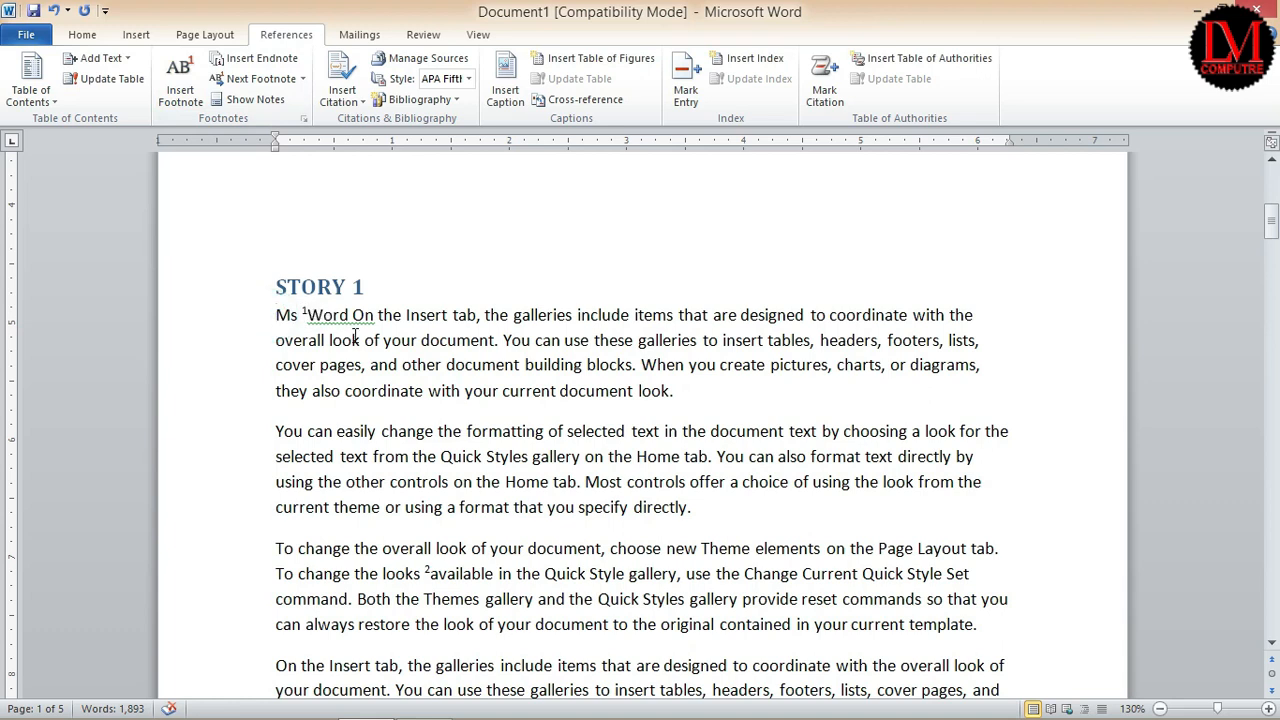
pyautogui.scroll(-4, 355, 337)
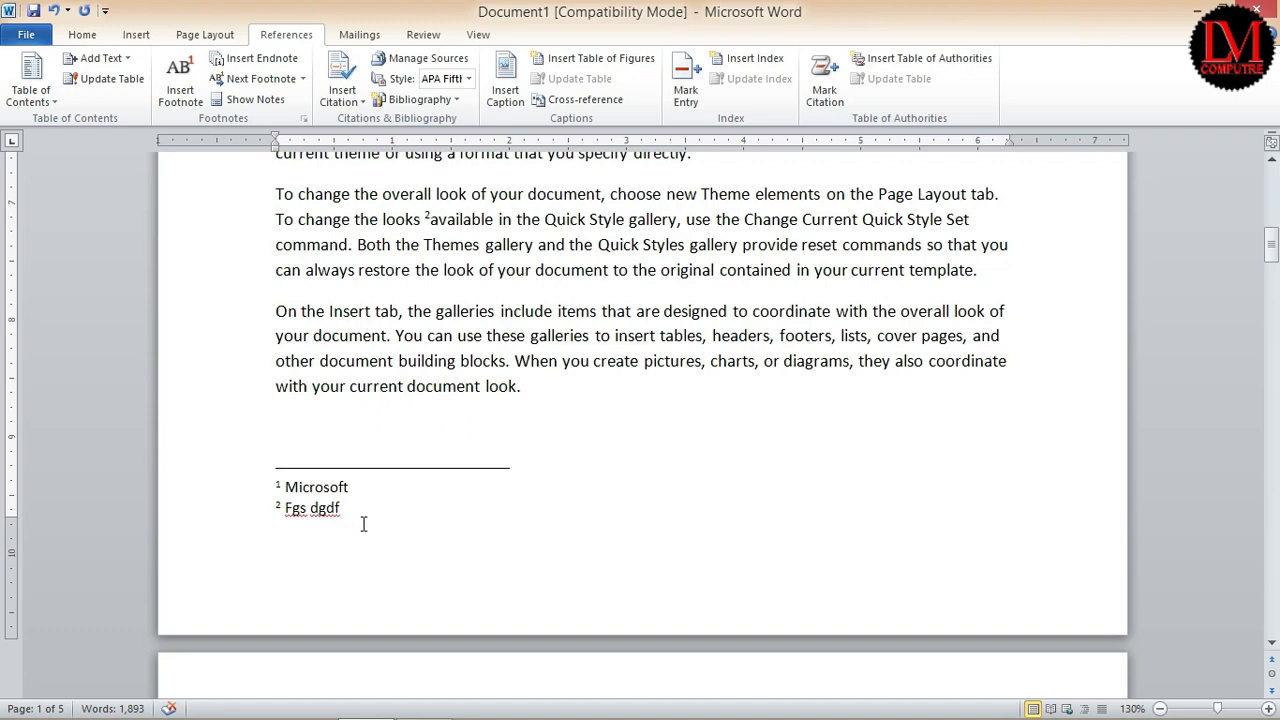
pyautogui.scroll(5, 363, 524)
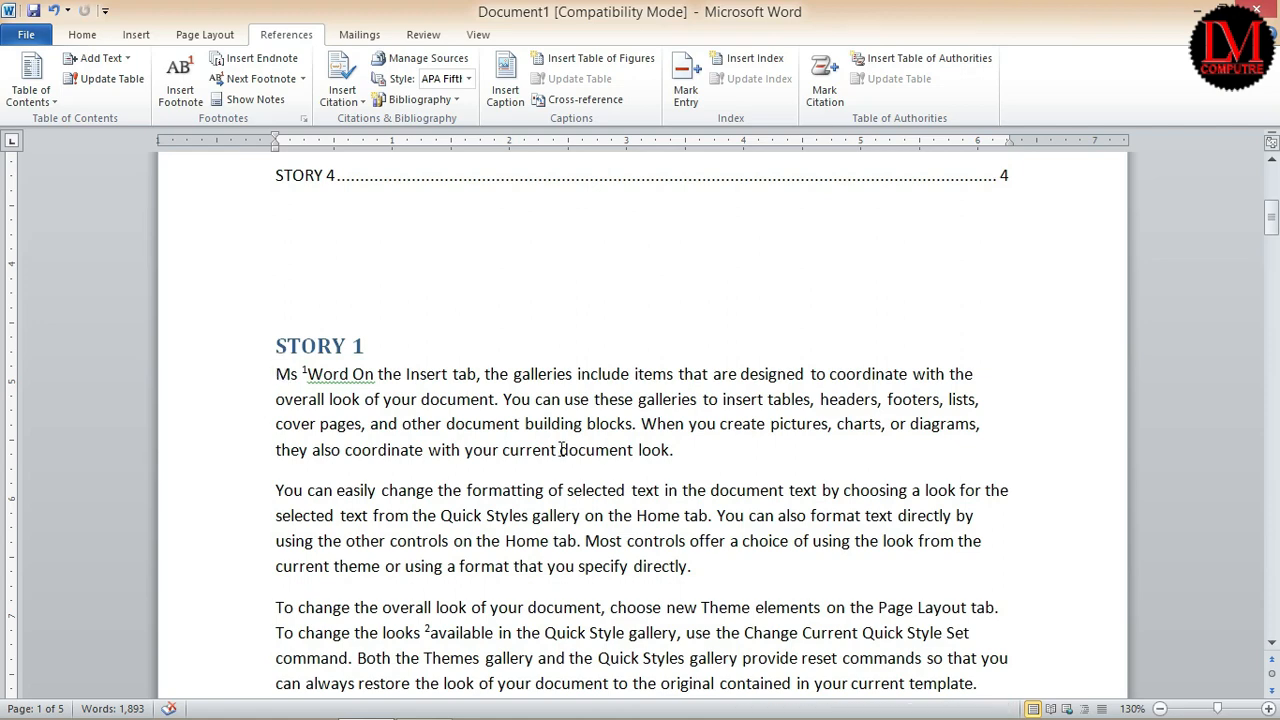
pyautogui.scroll(-15, 561, 449)
pyautogui.scroll(-20, 561, 449)
pyautogui.scroll(-10, 561, 449)
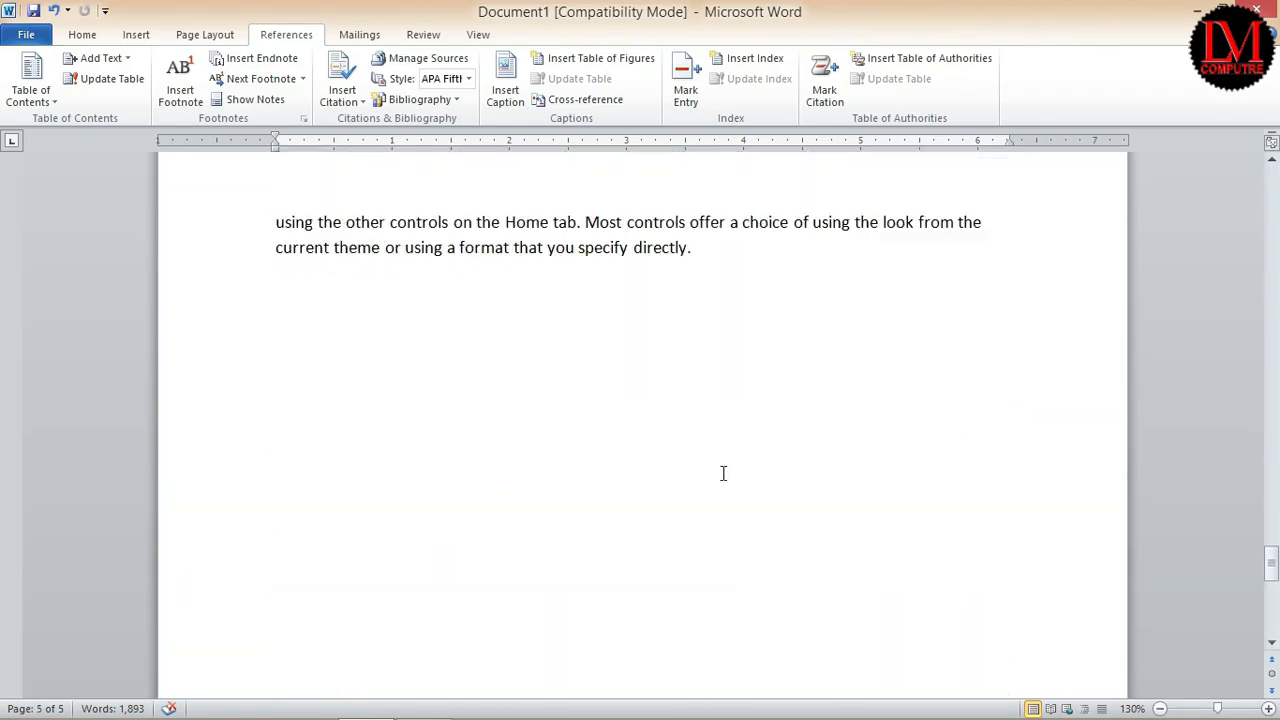
# - Insert an endnote on the word "you" in the first STORY 1 paragraph with the text "Fg sdf gsdgf"
pyautogui.scroll(18, 723, 473)
pyautogui.scroll(20, 736, 473)
pyautogui.scroll(20, 891, 422)
pyautogui.scroll(12, 889, 423)
pyautogui.scroll(-10, 889, 423)
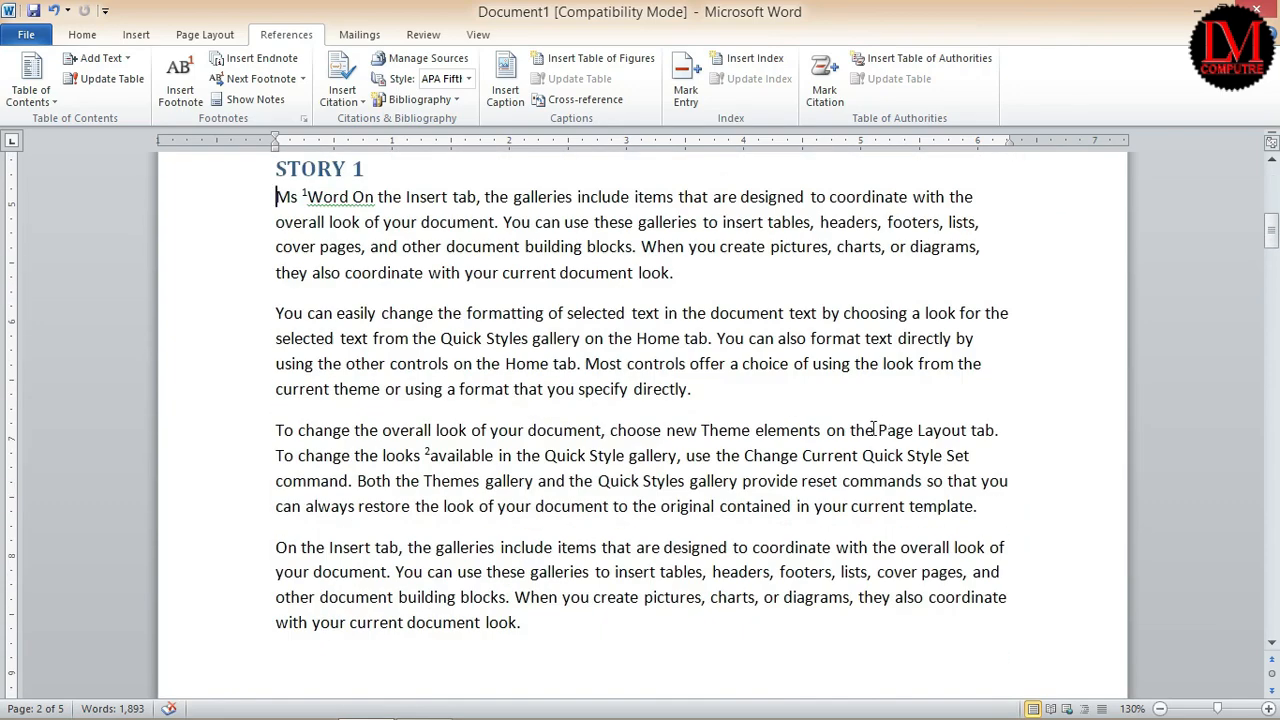
pyautogui.doubleClick(703, 247)
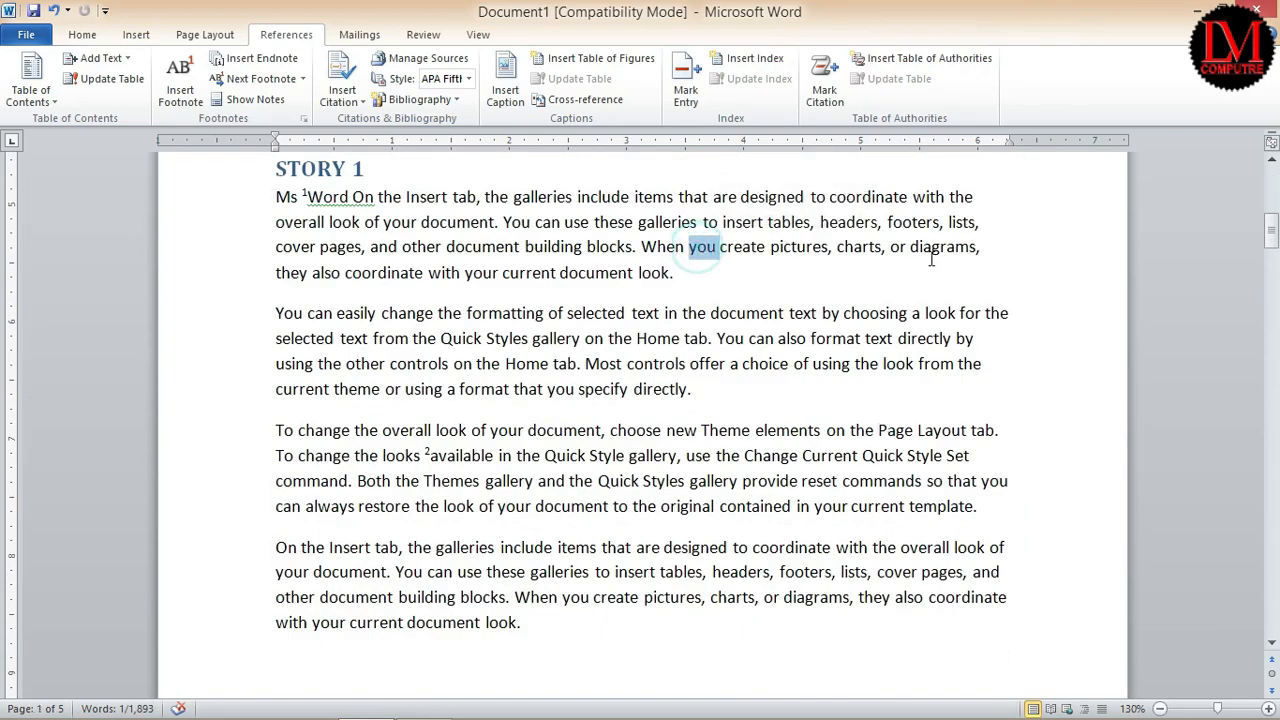
pyautogui.click(262, 58)
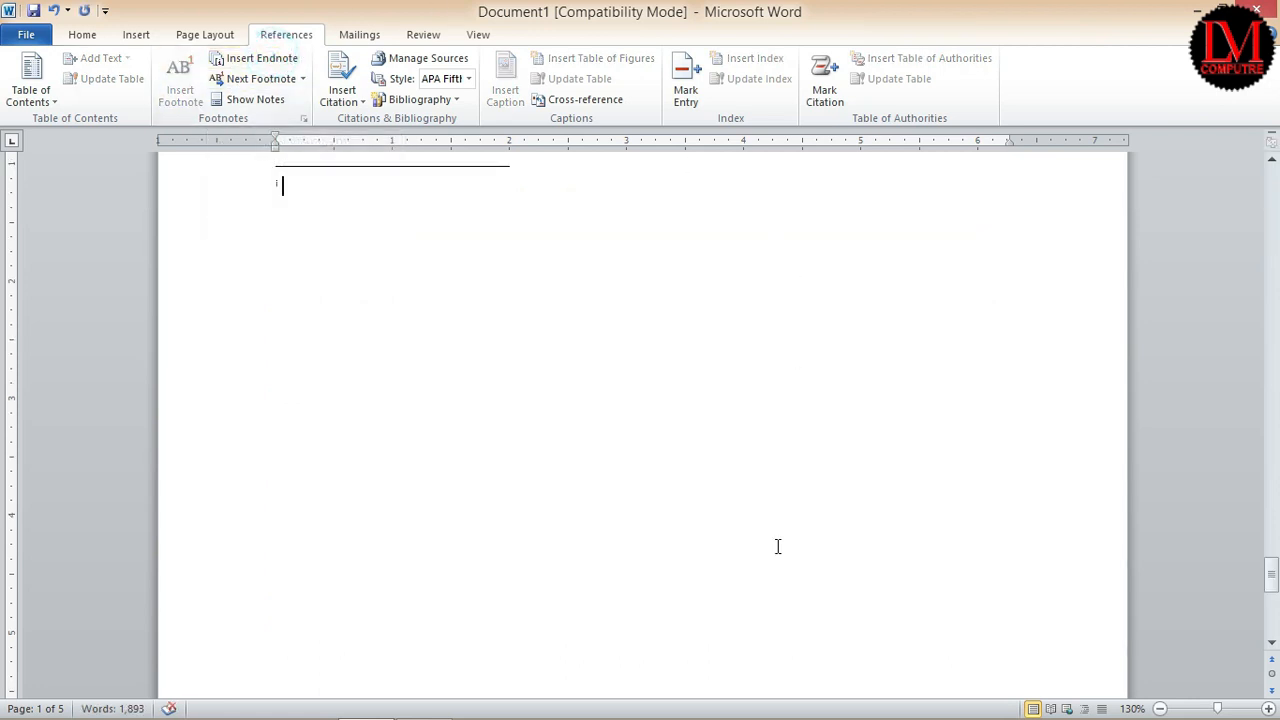
pyautogui.write('Fg sdf gsdgf')
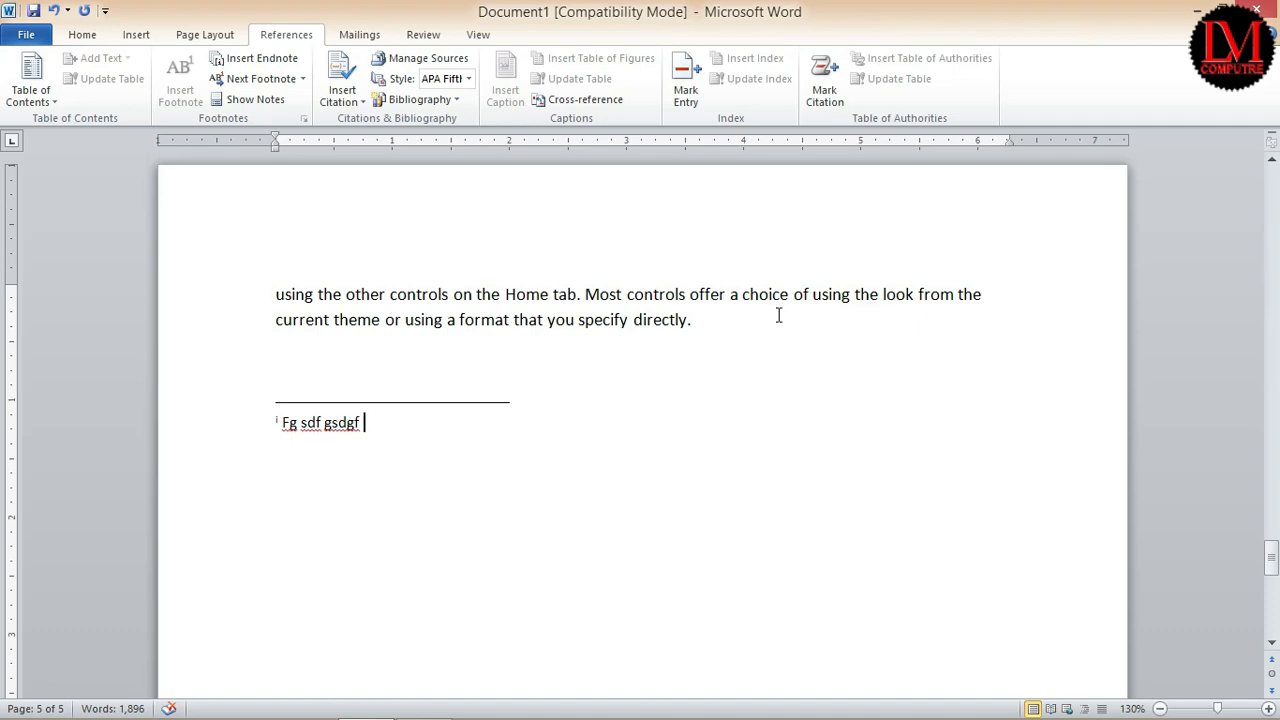
# - Return to STORY 1 and check the endnote reference mark after "you" in the first paragraph
pyautogui.scroll(10, 676, 342)
pyautogui.scroll(10, 676, 352)
pyautogui.scroll(15, 677, 353)
pyautogui.scroll(-6, 678, 354)
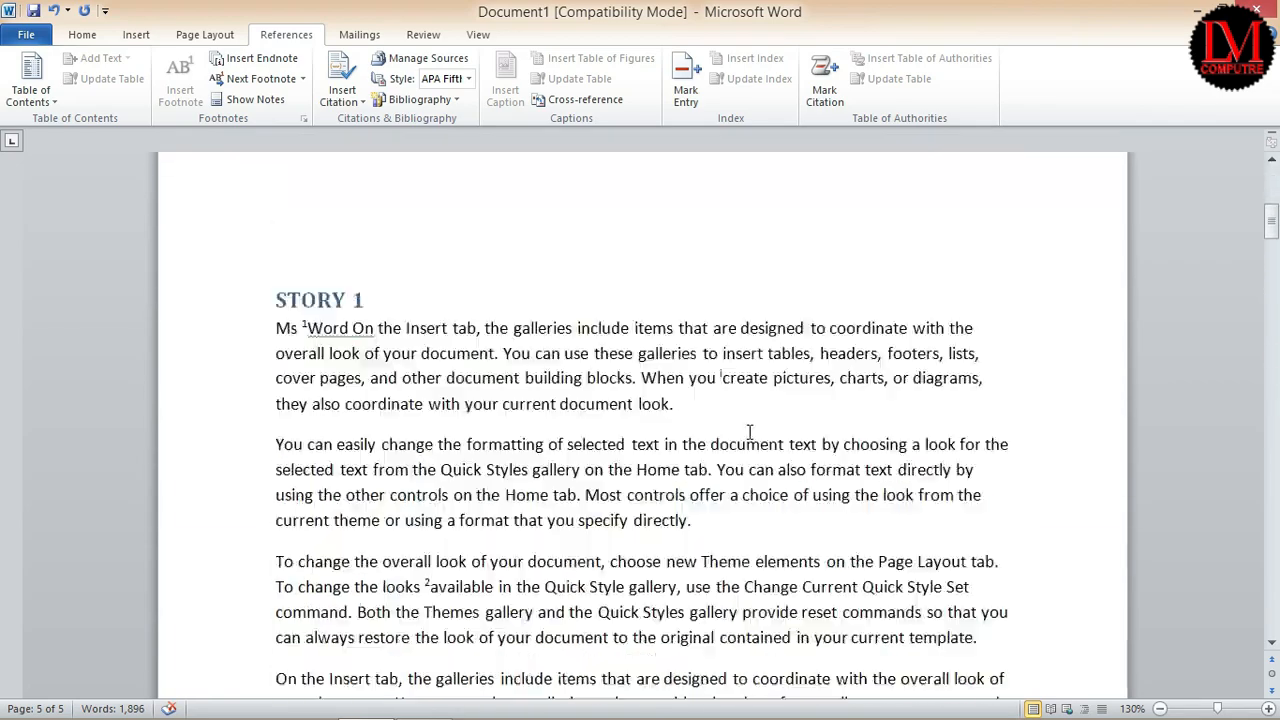
pyautogui.scroll(-2, 749, 432)
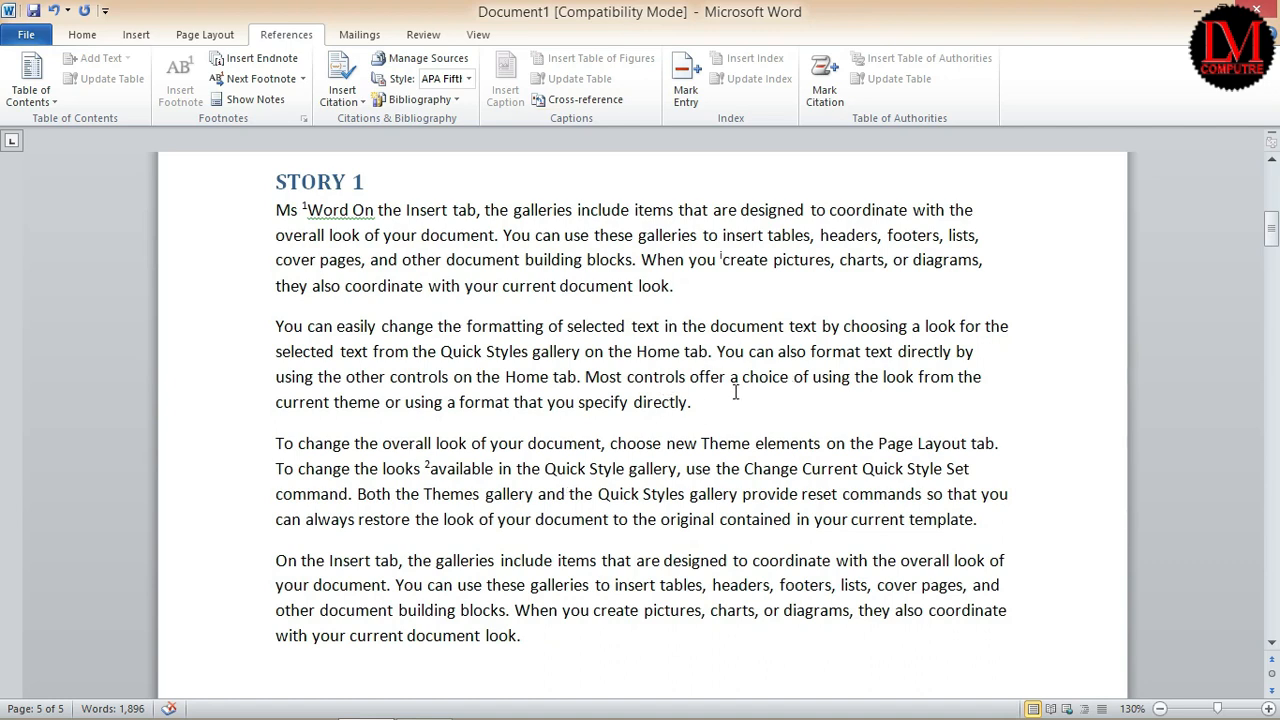
# - Jump to the previous footnote and on to the previous endnote, and preview the endnote's text at its mark
pyautogui.click(300, 80)
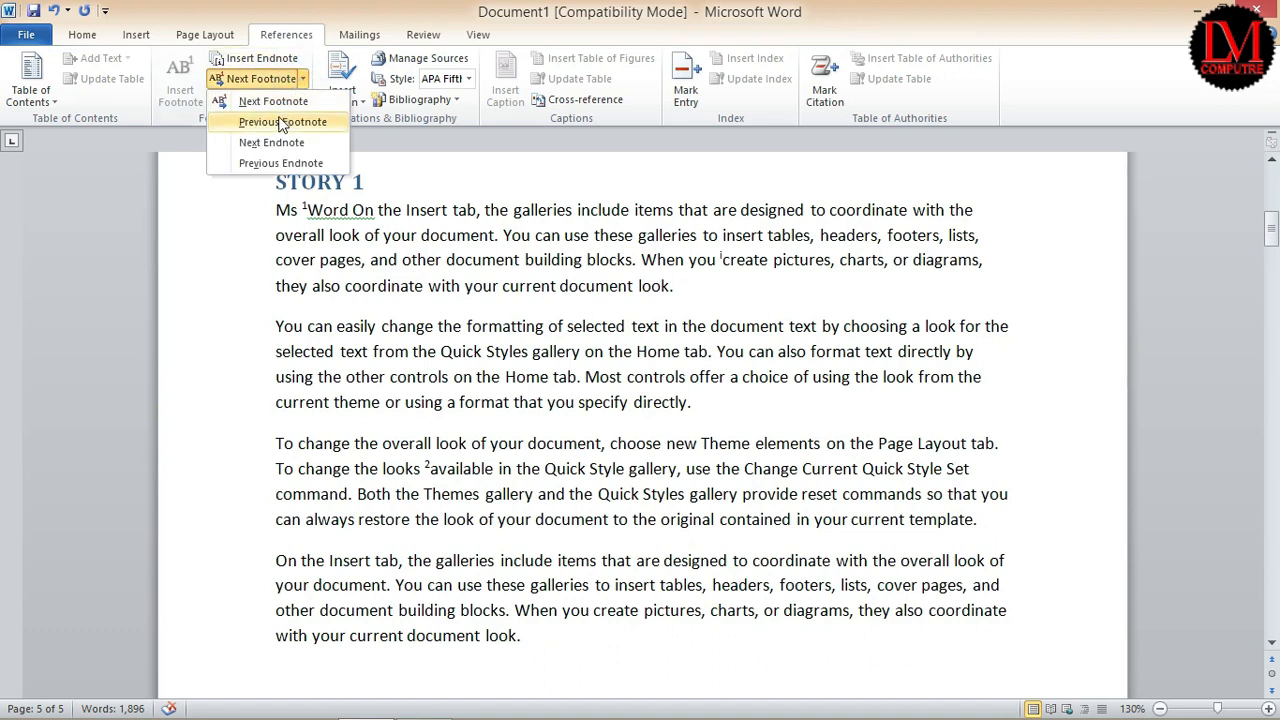
pyautogui.click(283, 121)
pyautogui.click(285, 80)
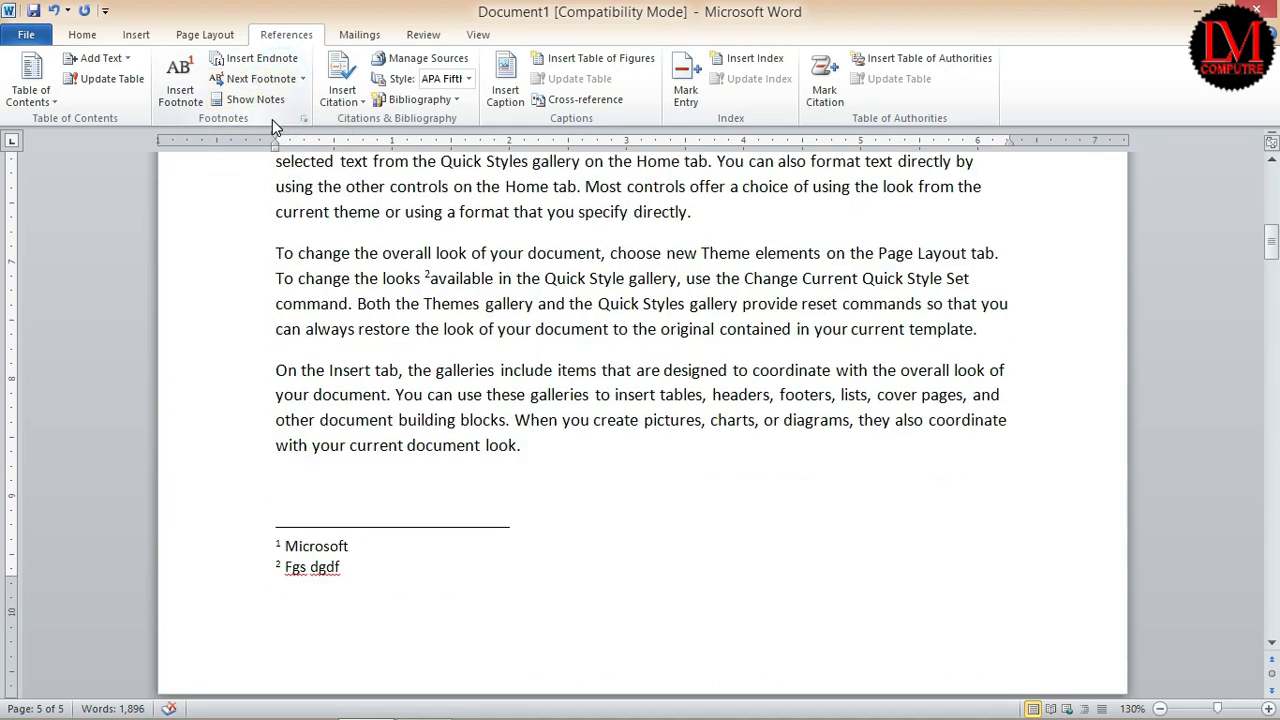
pyautogui.click(278, 81)
pyautogui.click(300, 79)
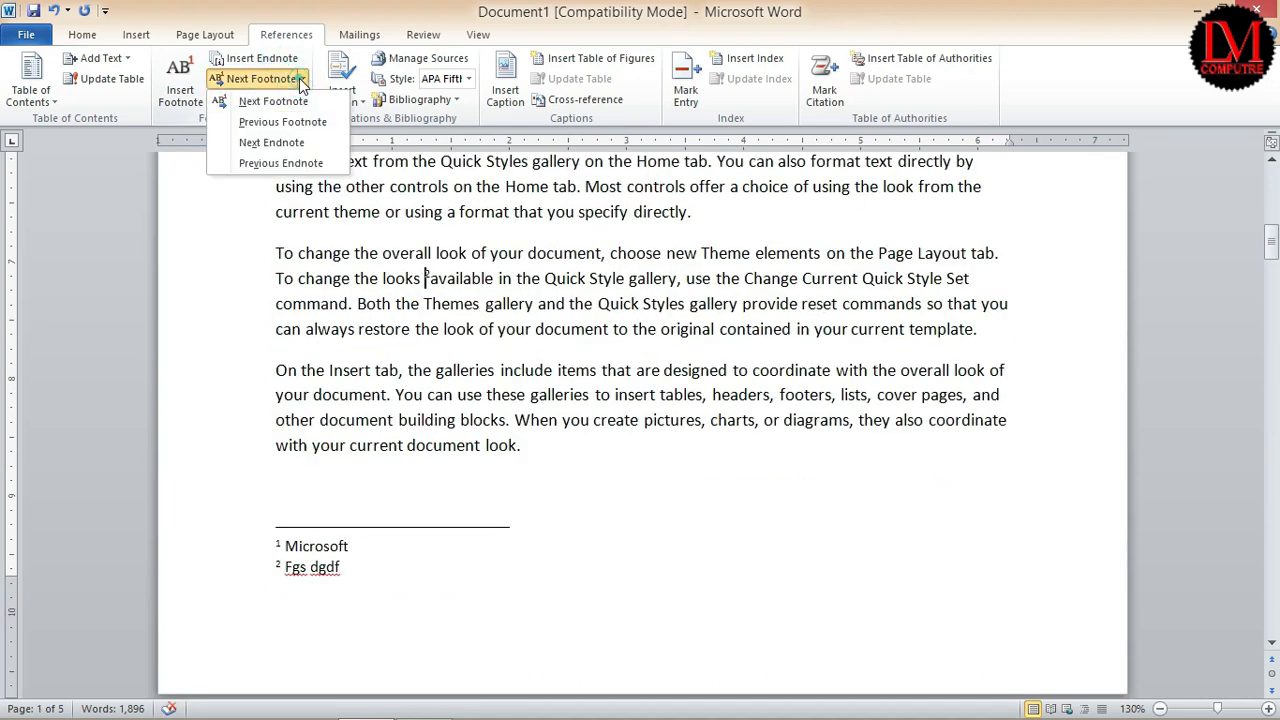
pyautogui.click(281, 163)
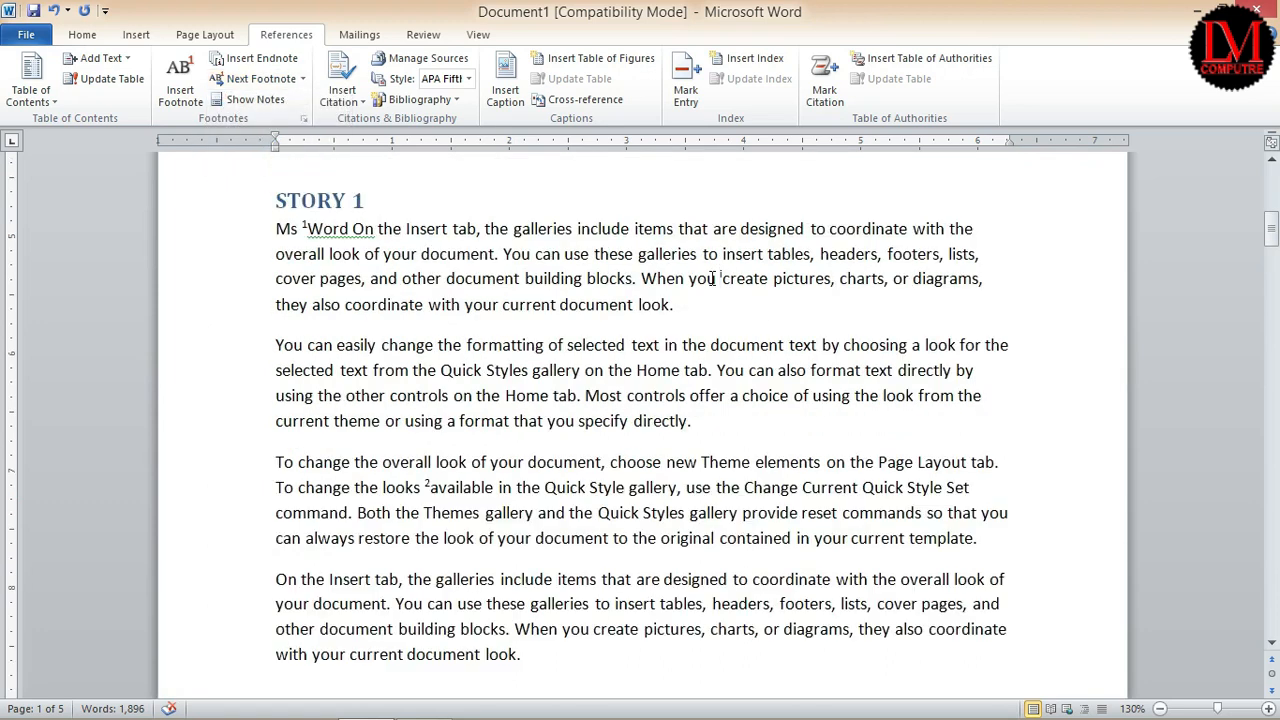
pyautogui.moveTo(721, 277)
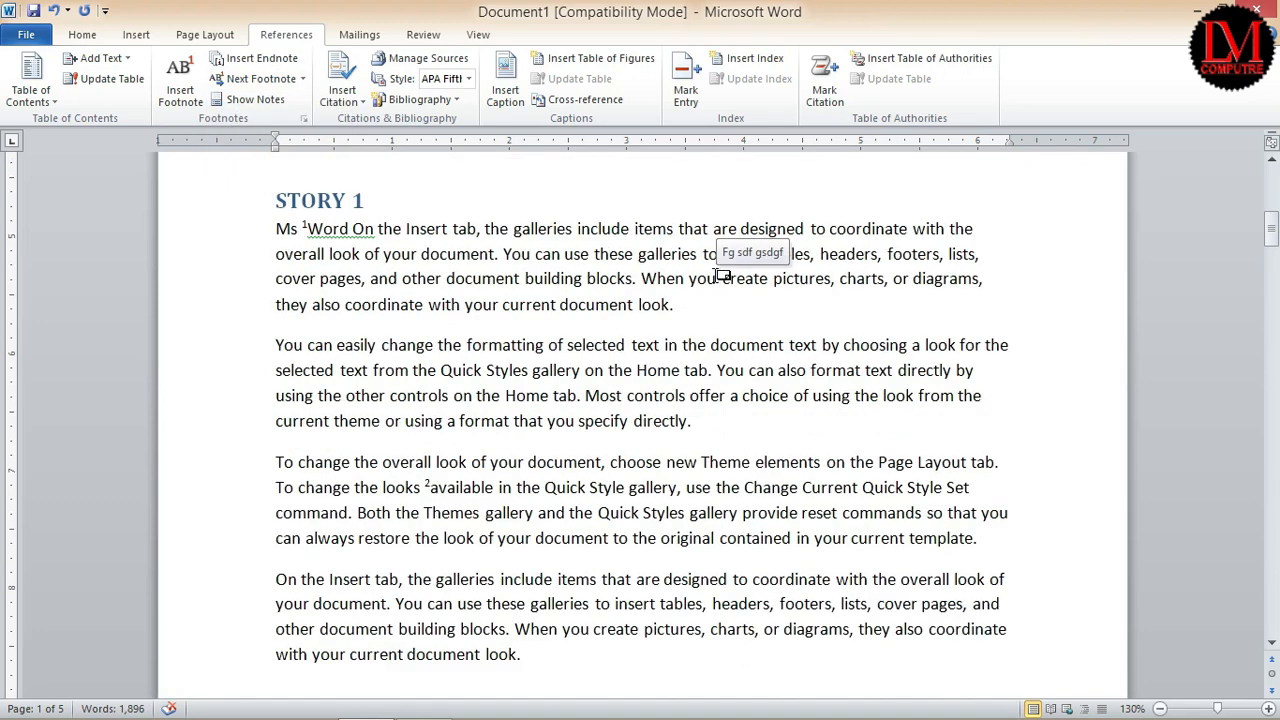
# - Use Show Notes to view the document's footnote area
pyautogui.click(272, 104)
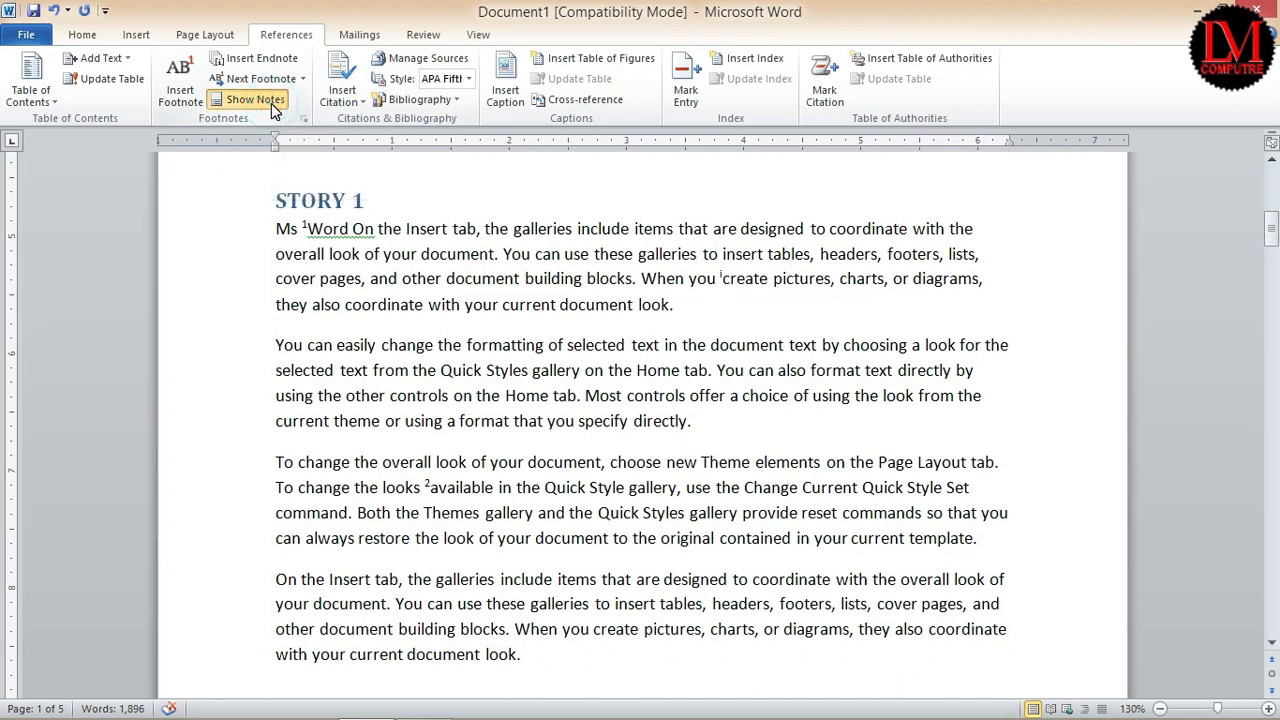
pyautogui.click(768, 347)
pyautogui.scroll(-15, 734, 411)
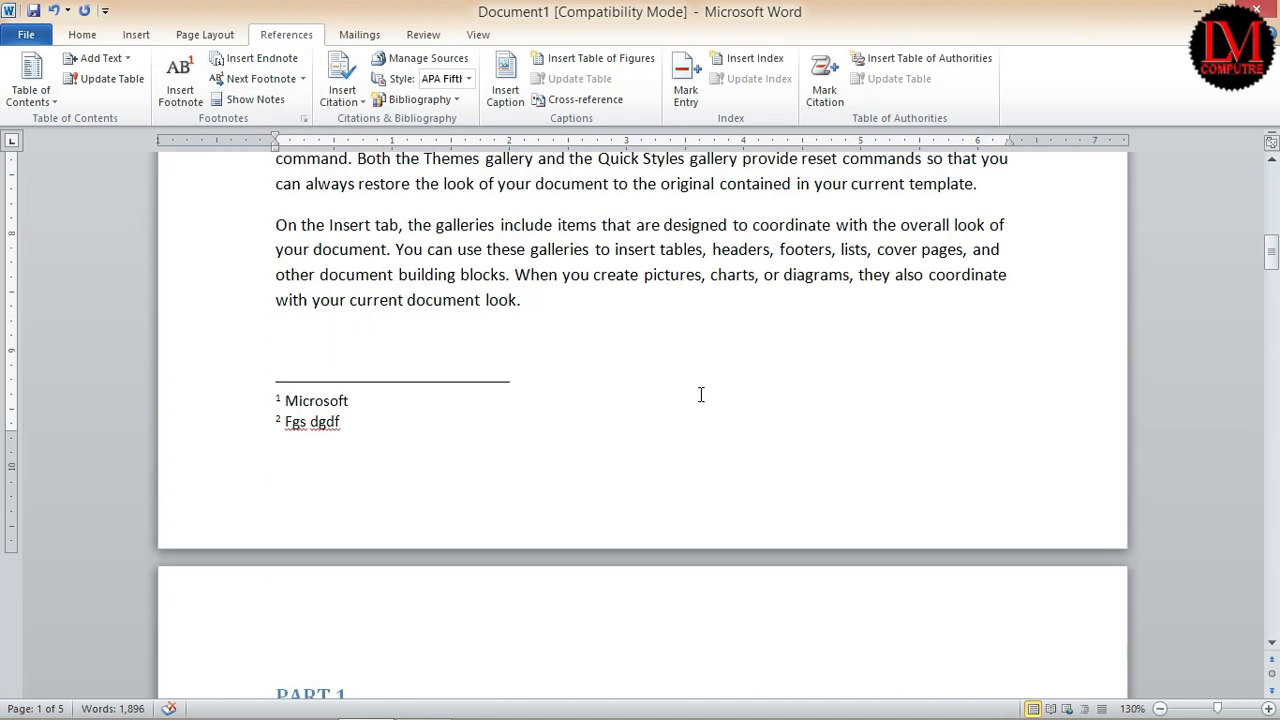
pyautogui.scroll(-15, 734, 411)
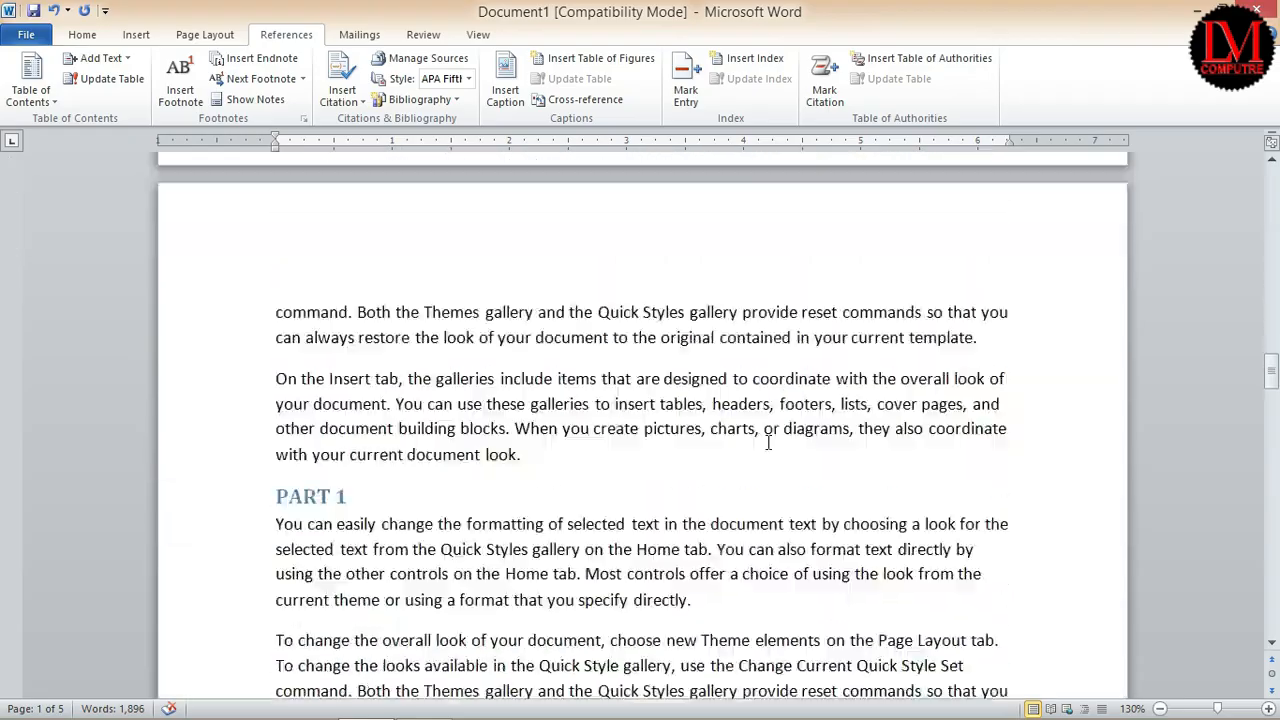
pyautogui.scroll(15, 826, 481)
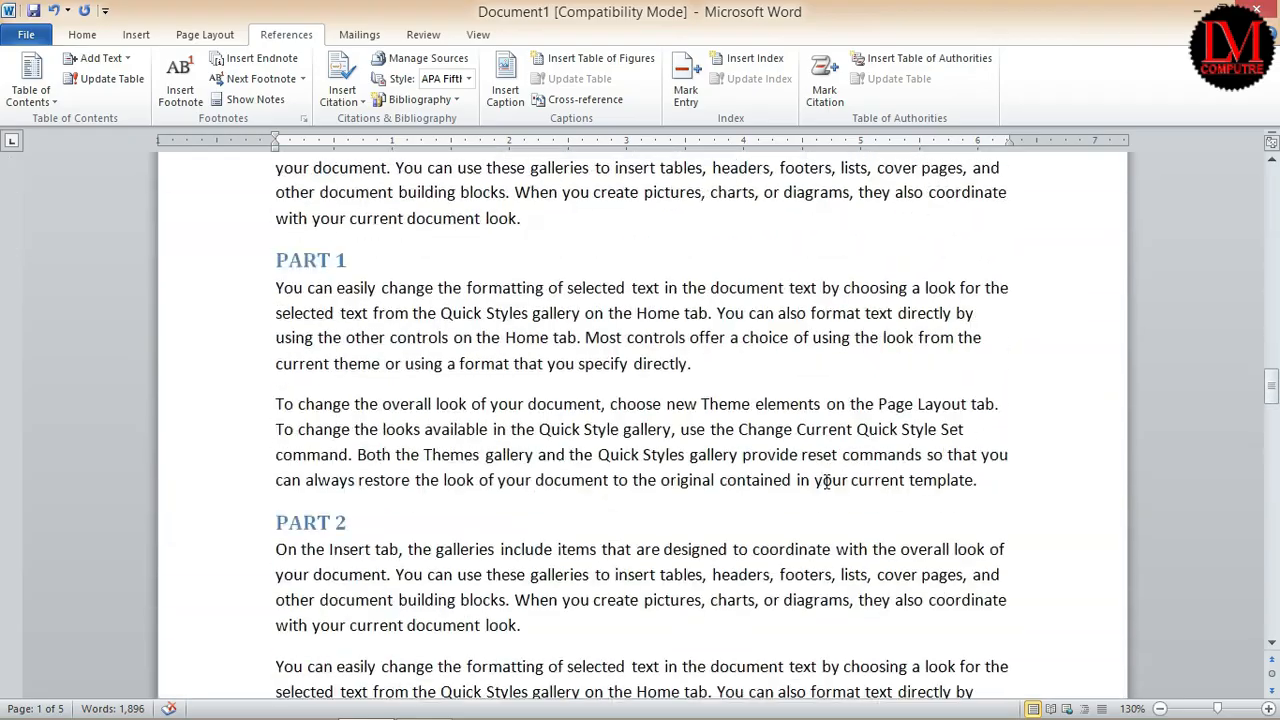
pyautogui.scroll(15, 826, 481)
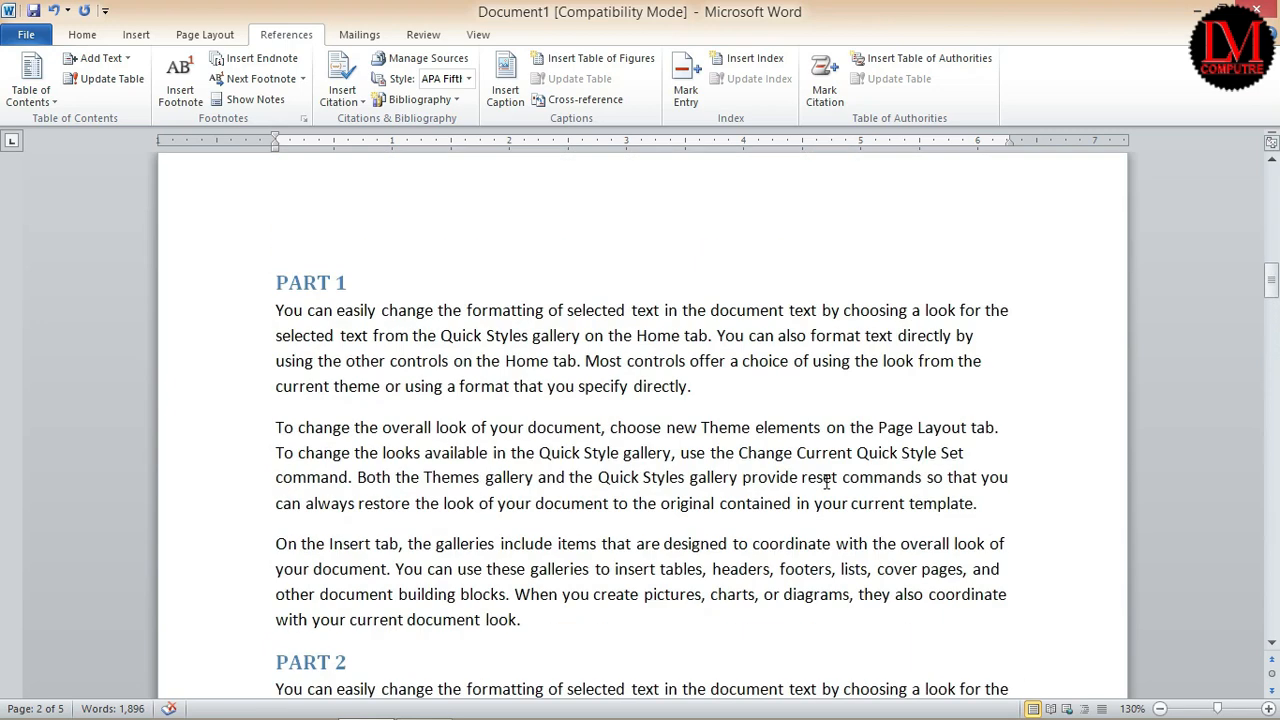
pyautogui.scroll(1, 841, 478)
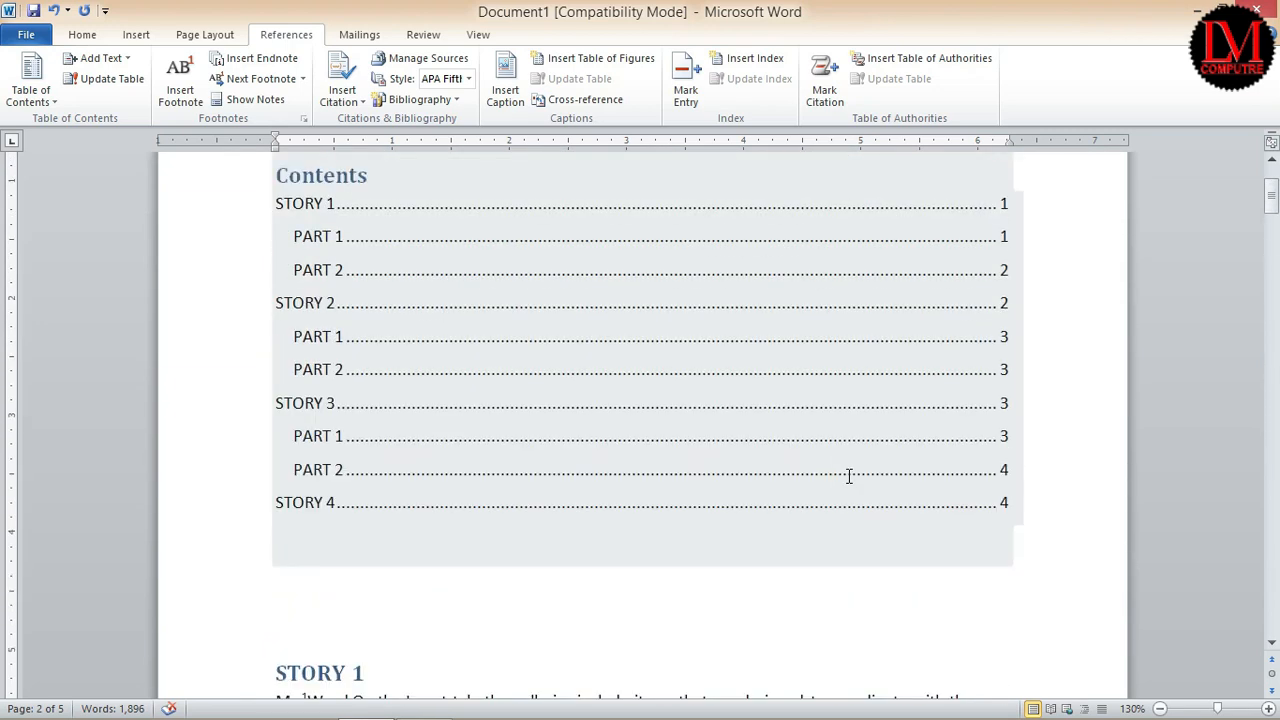
pyautogui.click(240, 104)
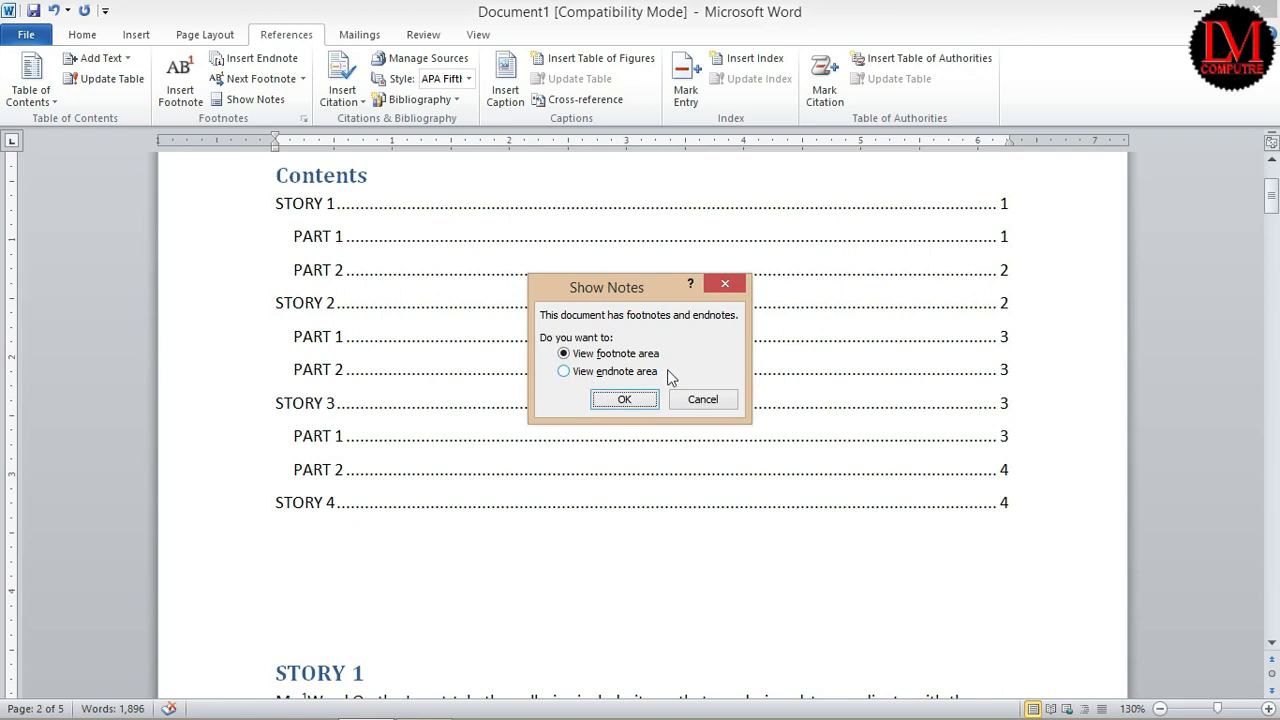
pyautogui.click(563, 353)
pyautogui.click(623, 401)
pyautogui.scroll(2, 400, 290)
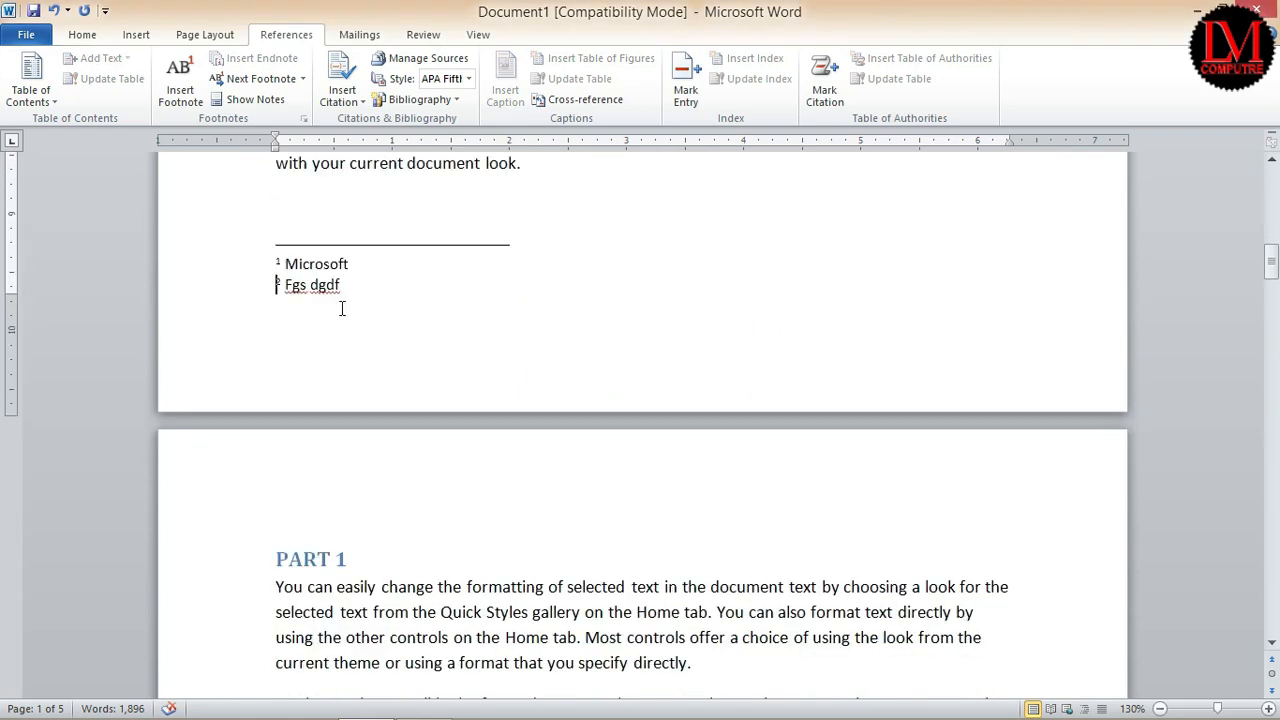
# - Use Show Notes to view the document's endnote area
pyautogui.click(262, 100)
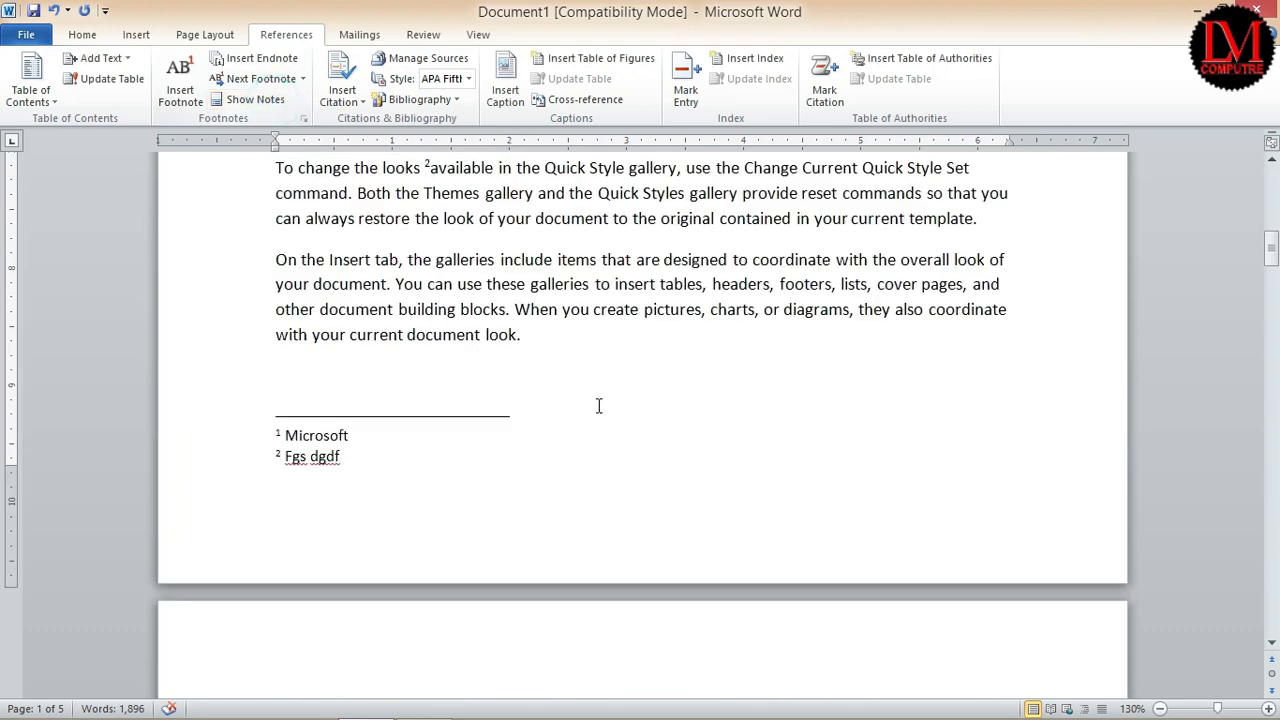
pyautogui.click(284, 101)
pyautogui.click(603, 371)
pyautogui.click(610, 399)
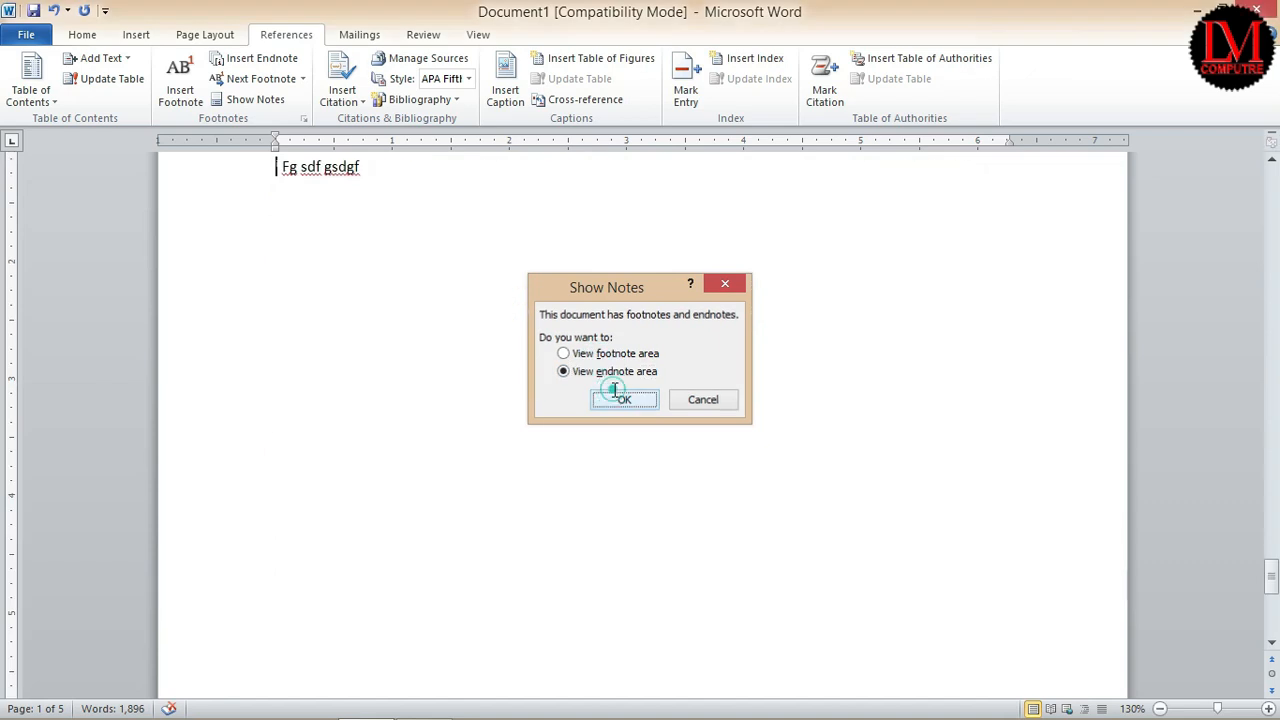
pyautogui.scroll(2, 454, 220)
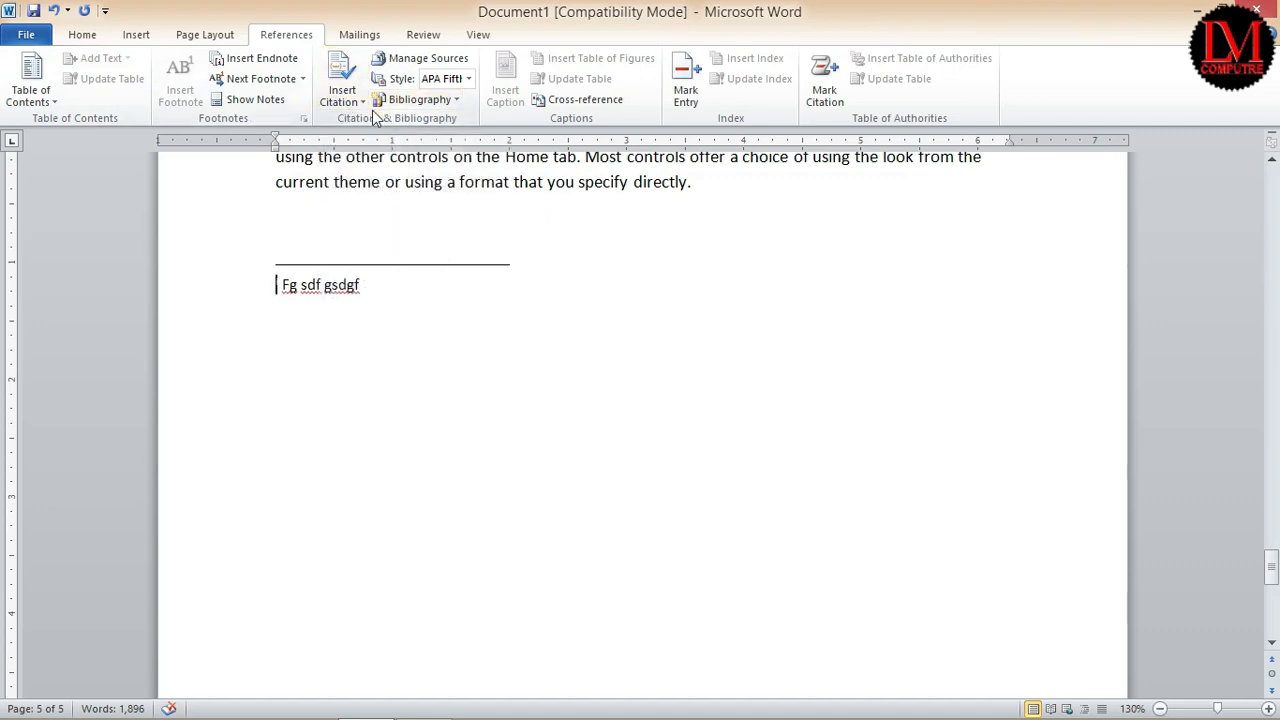
# - Enclose the sentence "Most controls offer a choice… specify directly." in STORY 1's second paragraph in double quotation marks
pyautogui.scroll(6, 749, 534)
pyautogui.scroll(19, 749, 534)
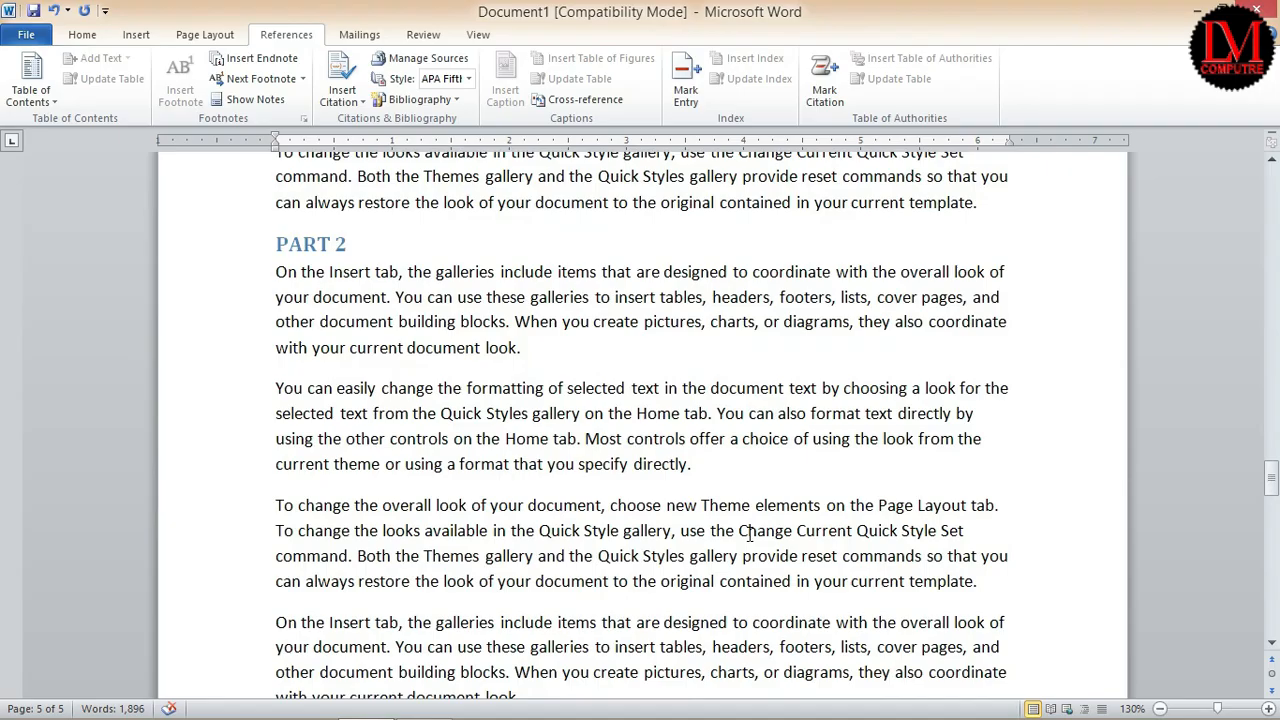
pyautogui.scroll(9, 749, 534)
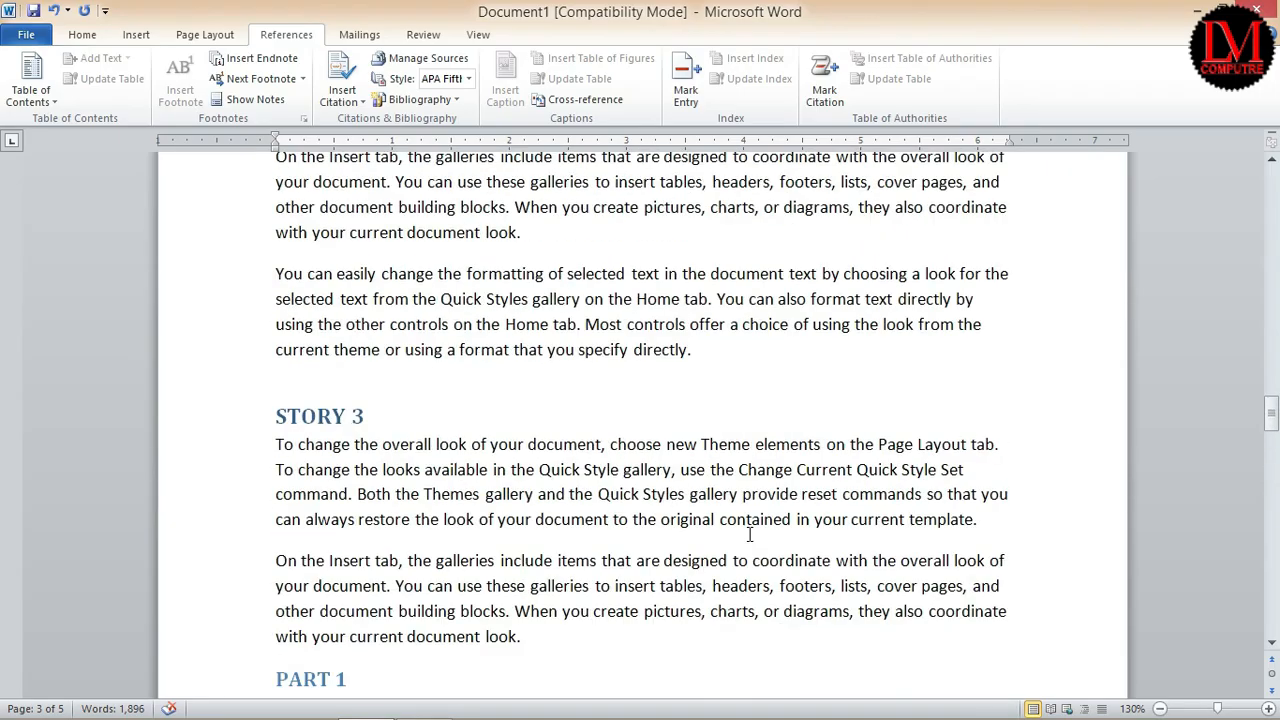
pyautogui.scroll(15, 749, 534)
pyautogui.scroll(15, 749, 534)
pyautogui.scroll(8, 749, 534)
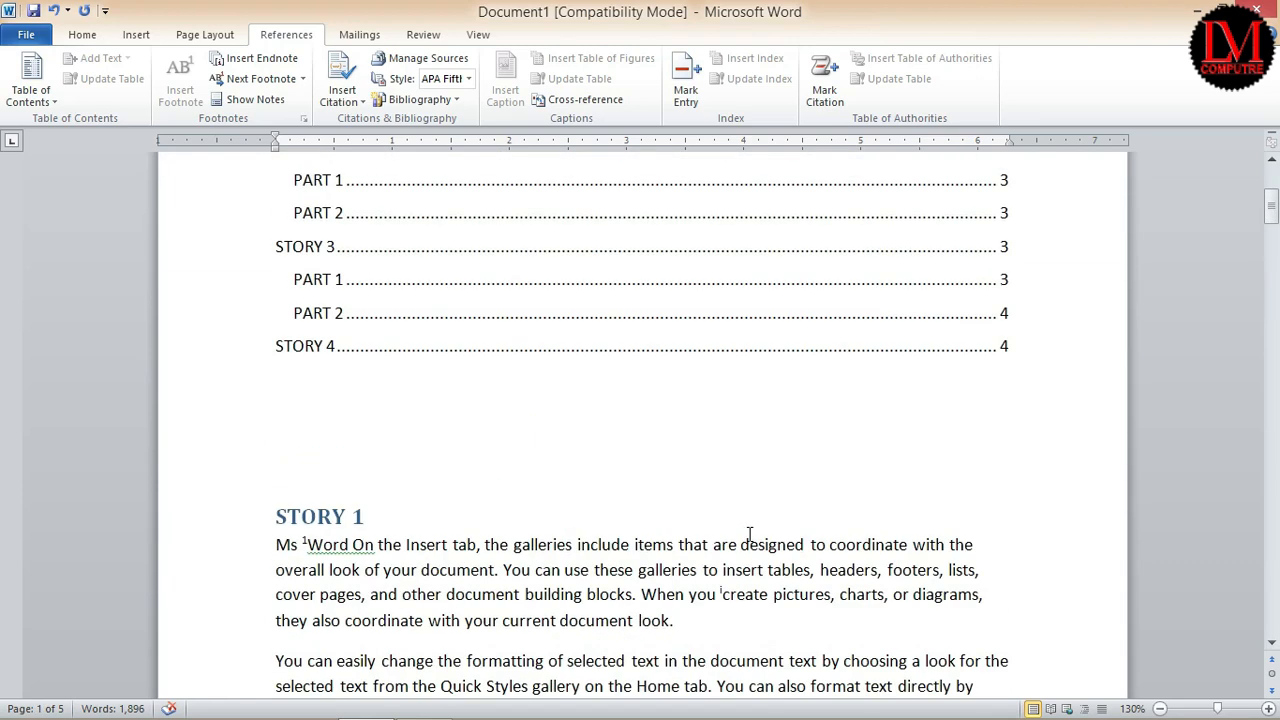
pyautogui.scroll(-5, 749, 534)
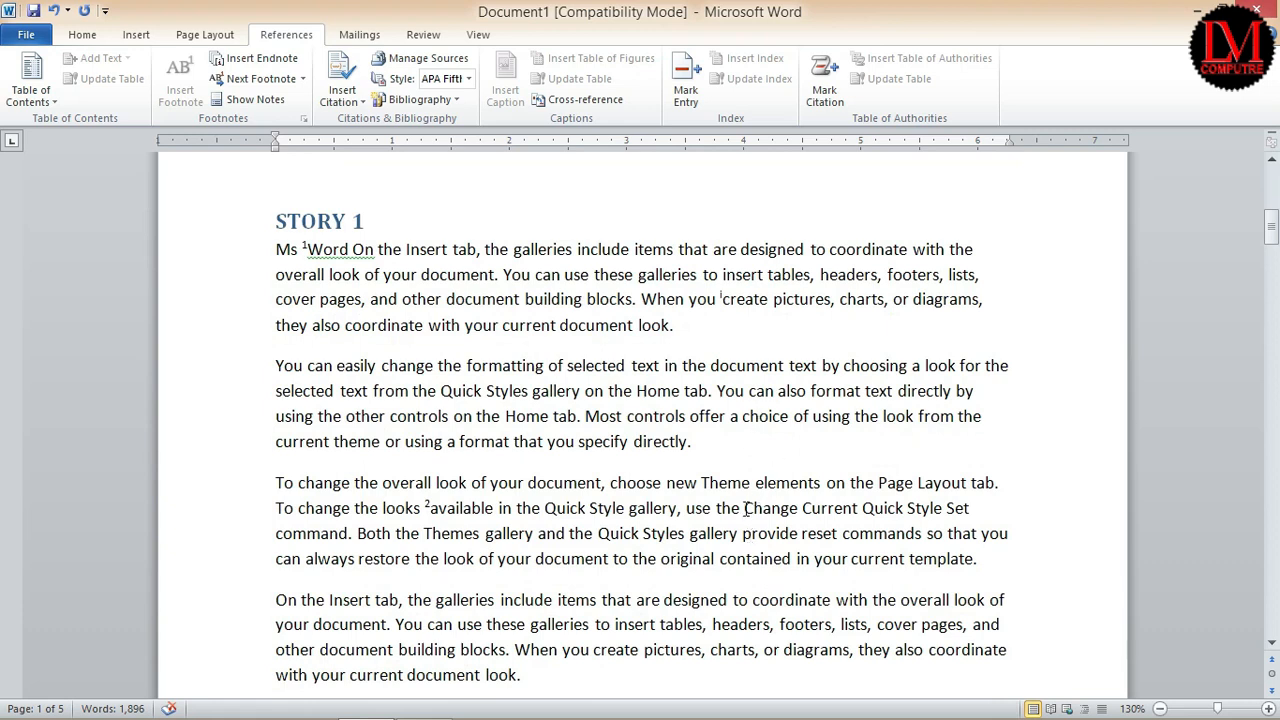
pyautogui.scroll(-2, 749, 508)
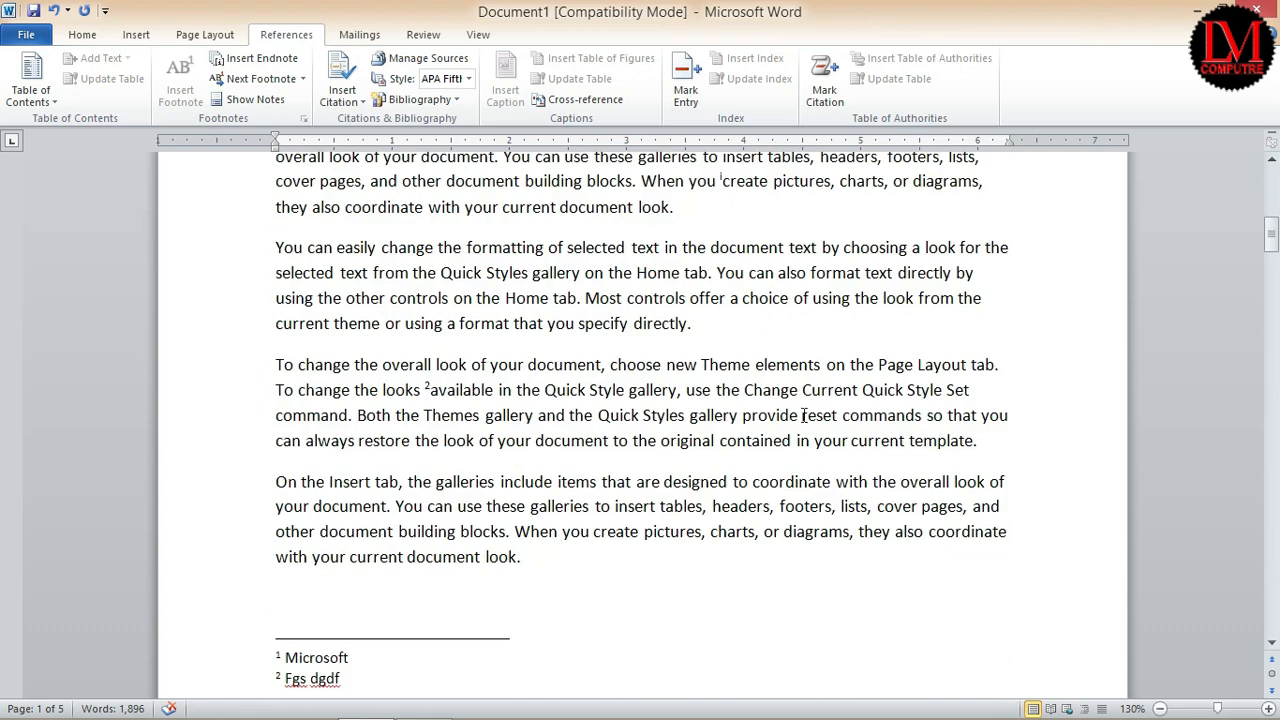
pyautogui.scroll(1, 781, 423)
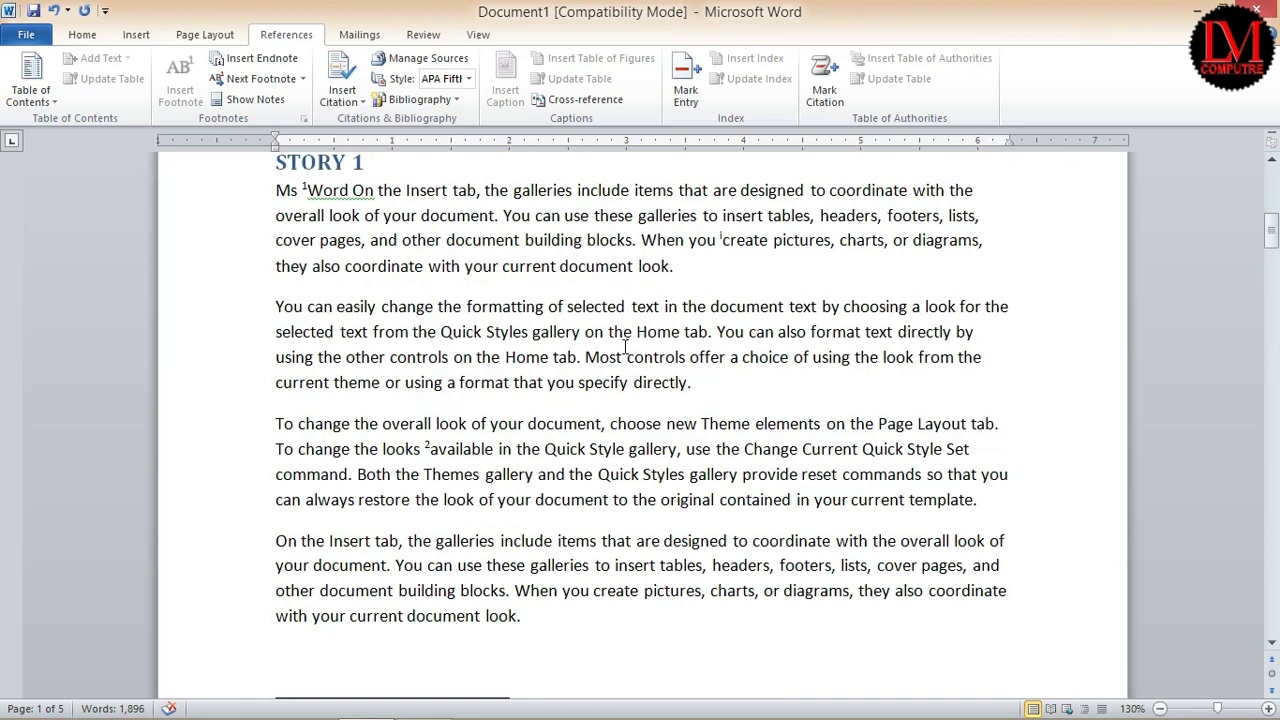
pyautogui.click(587, 357)
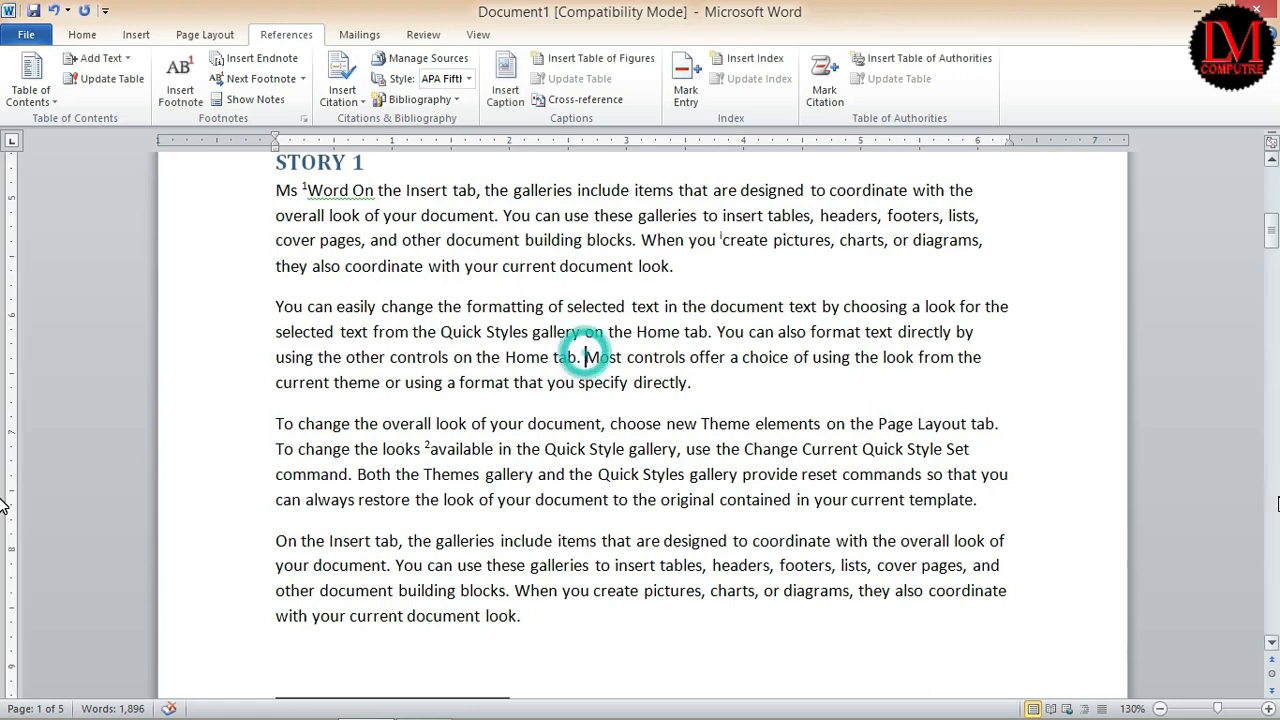
pyautogui.write('"')
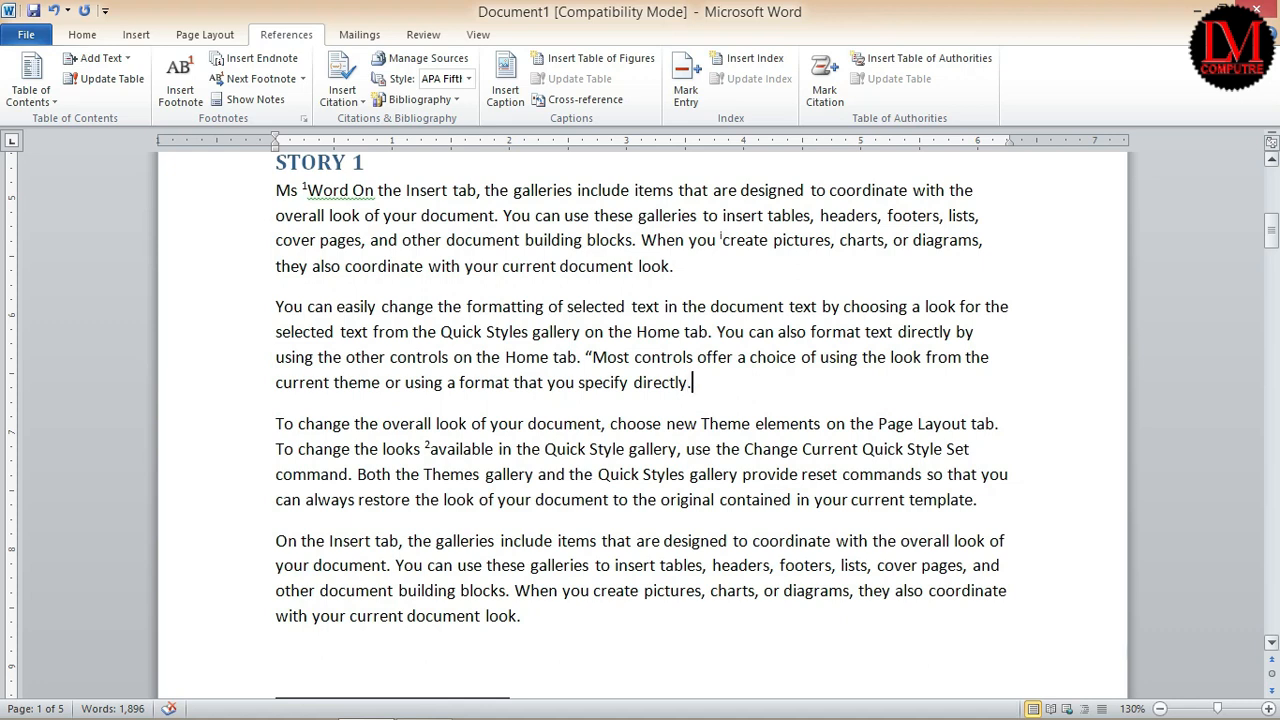
pyautogui.write('"')
# - Start a new Book source for a citation after the quoted sentence and enter the author's name
pyautogui.click(341, 96)
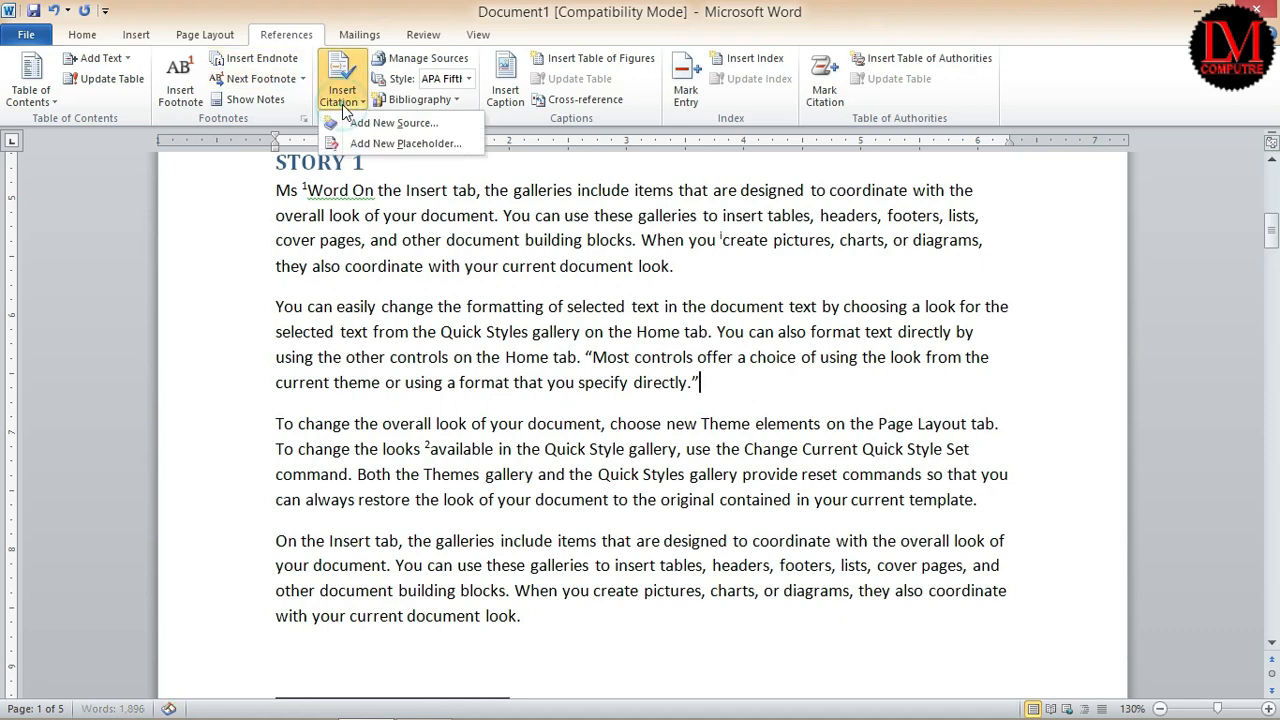
pyautogui.click(353, 123)
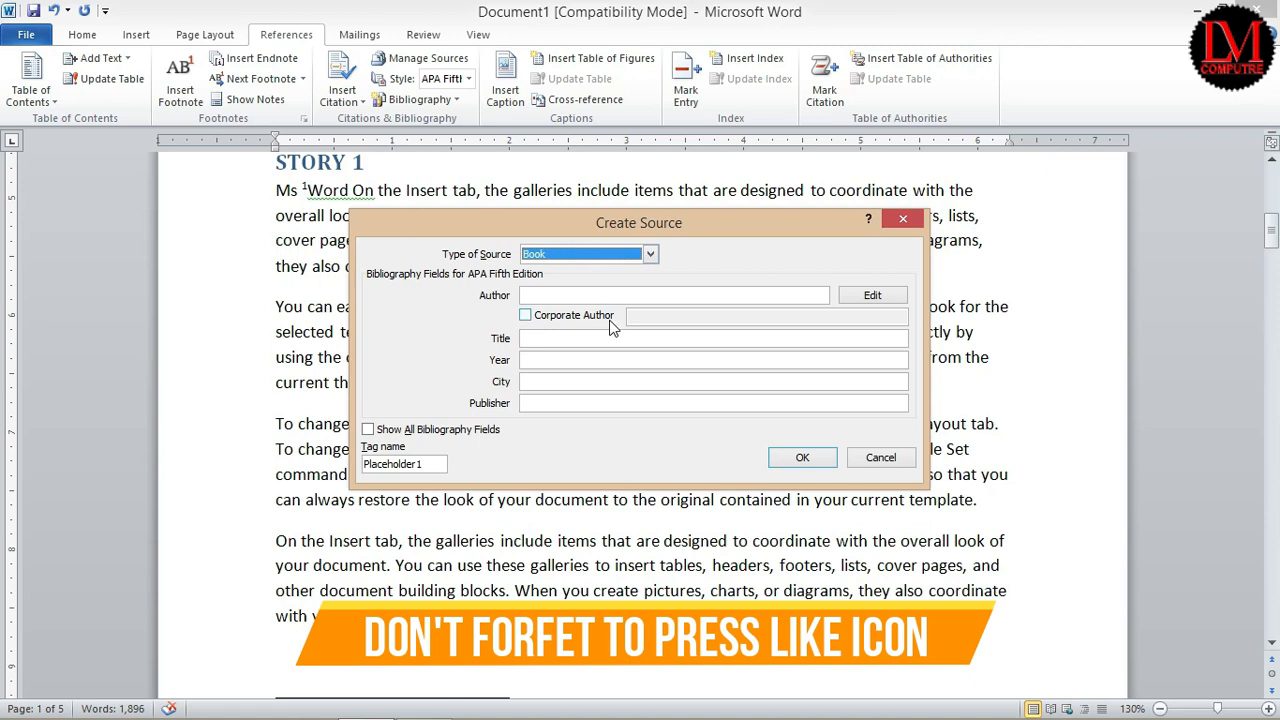
pyautogui.click(550, 294)
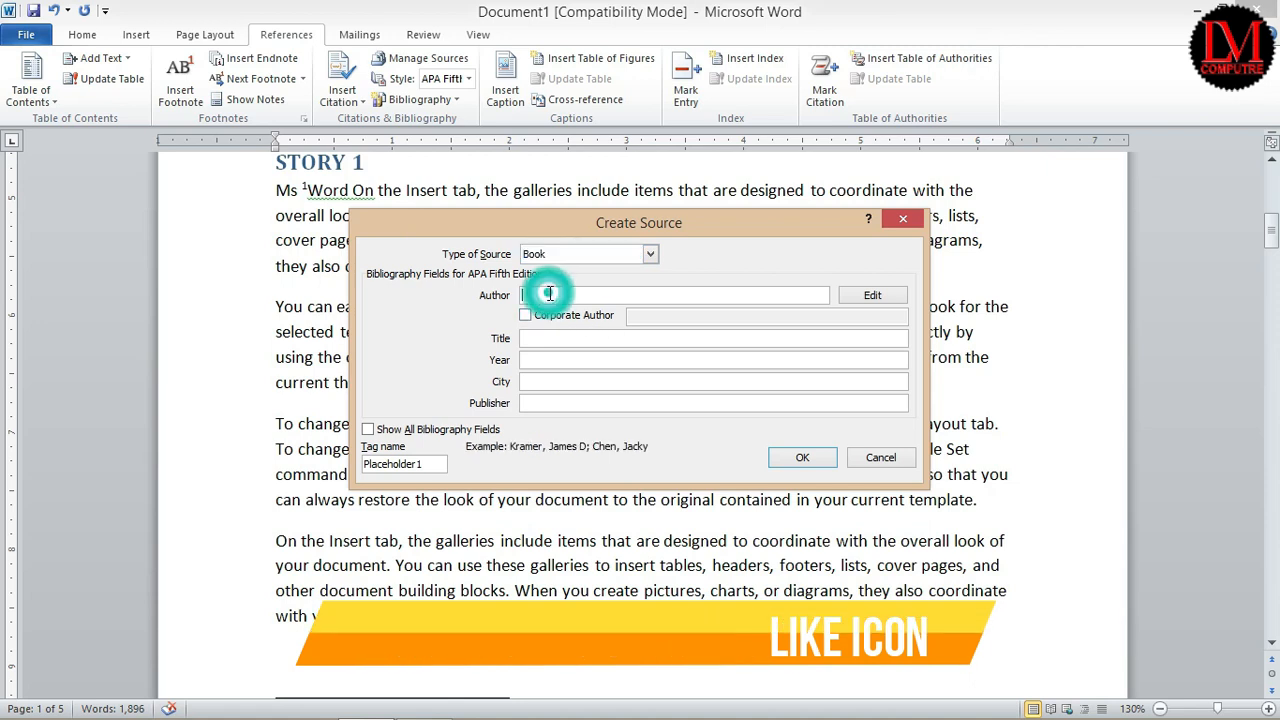
pyautogui.moveTo(729, 212); pyautogui.dragTo(706, 402)
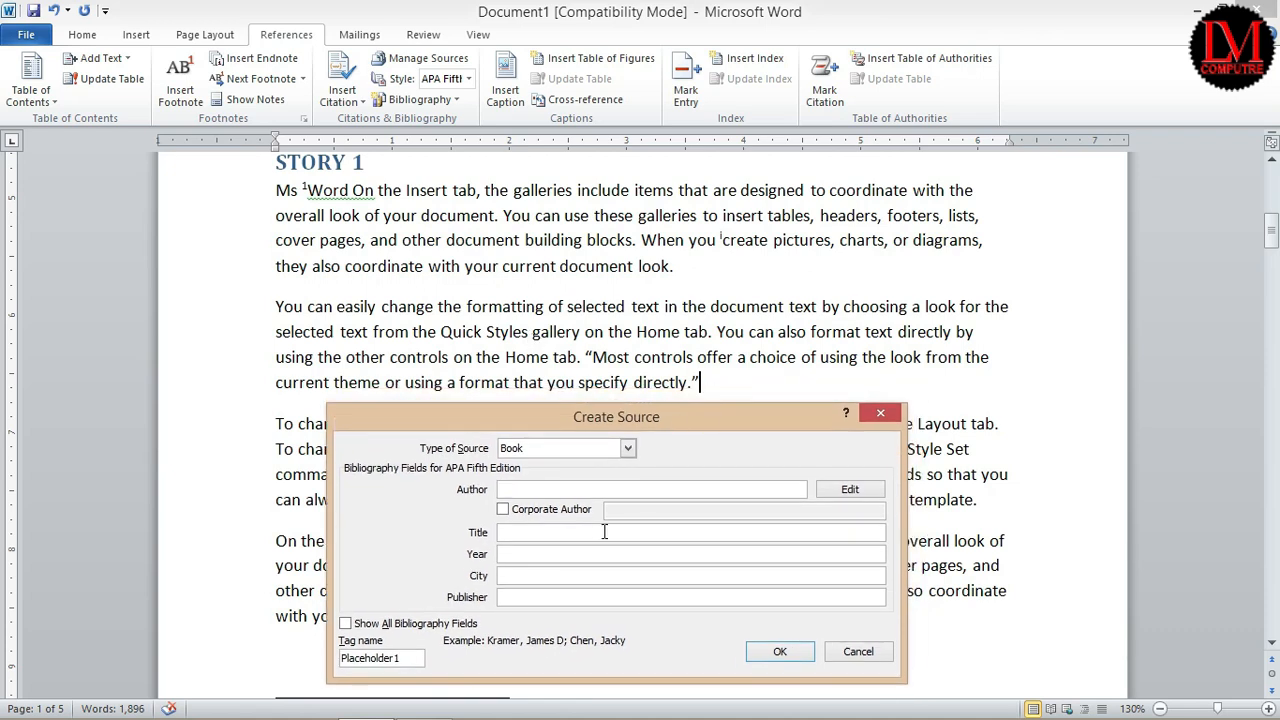
pyautogui.write('Adam Smit')
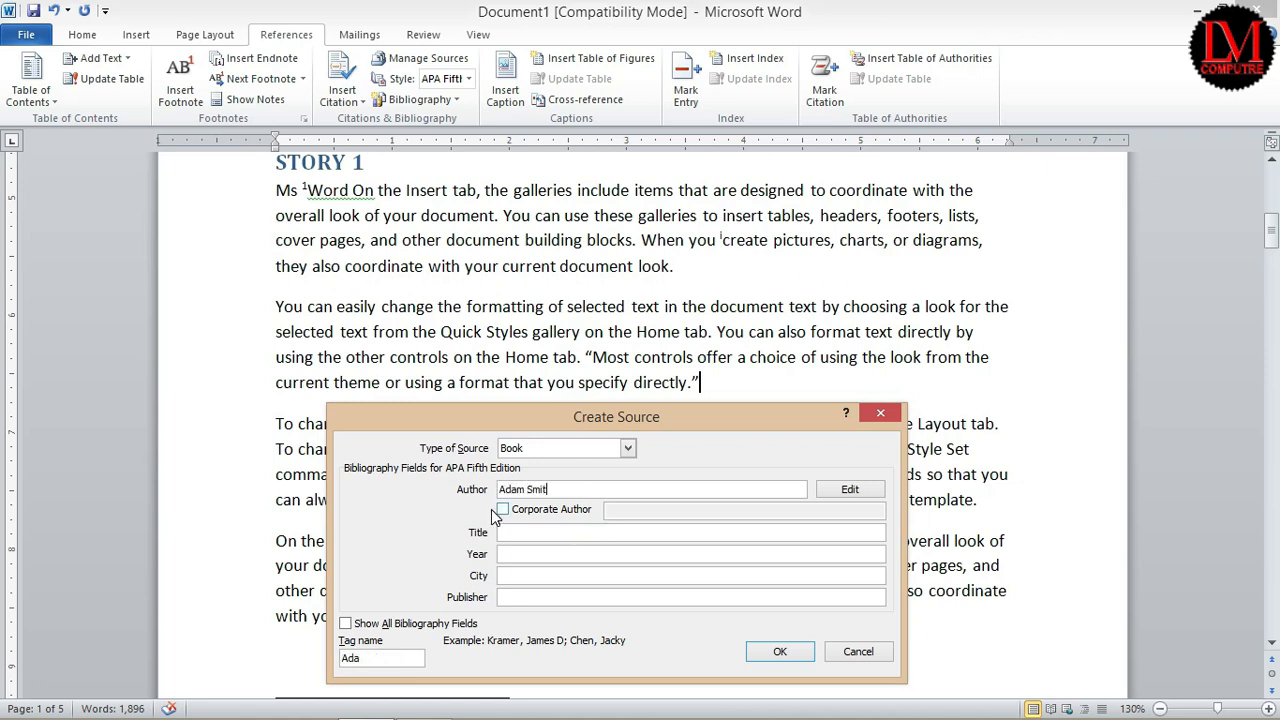
# - Complete the source with title Micro Economics, year 2002, city Delhi and publisher V.k Publisher, and insert its citation
pyautogui.click(522, 535)
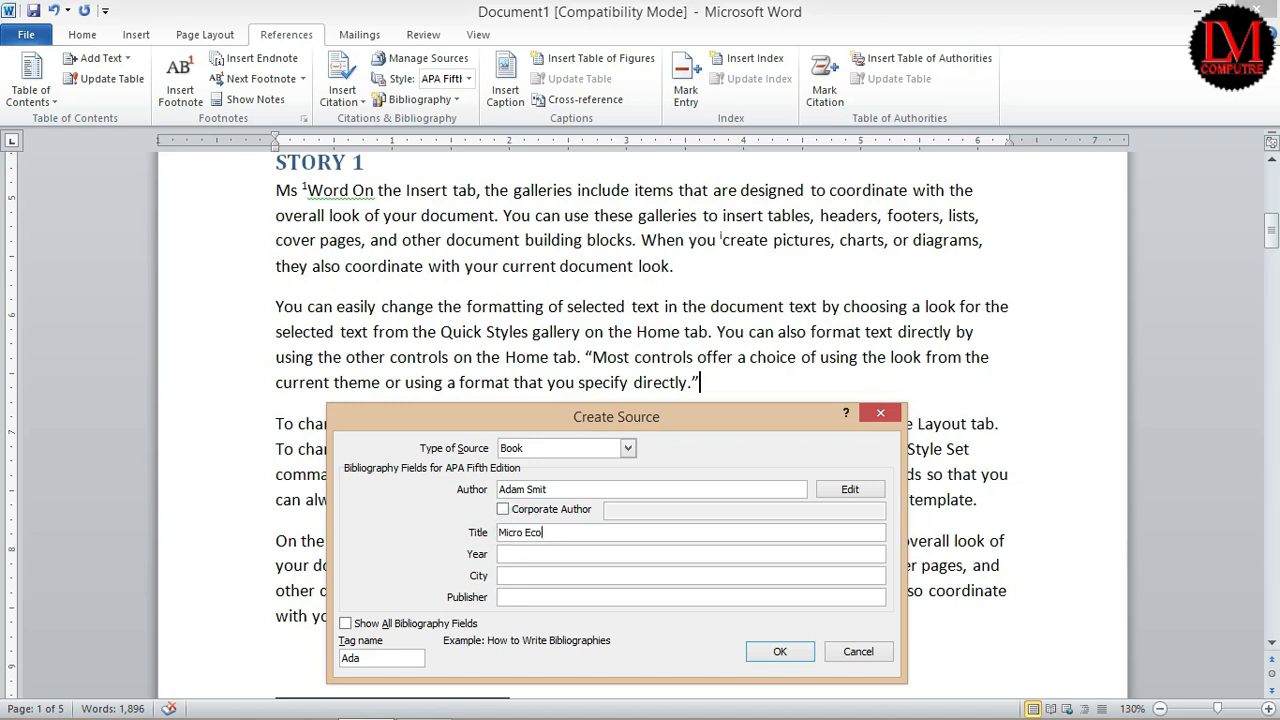
pyautogui.click(506, 554)
pyautogui.write('2002')
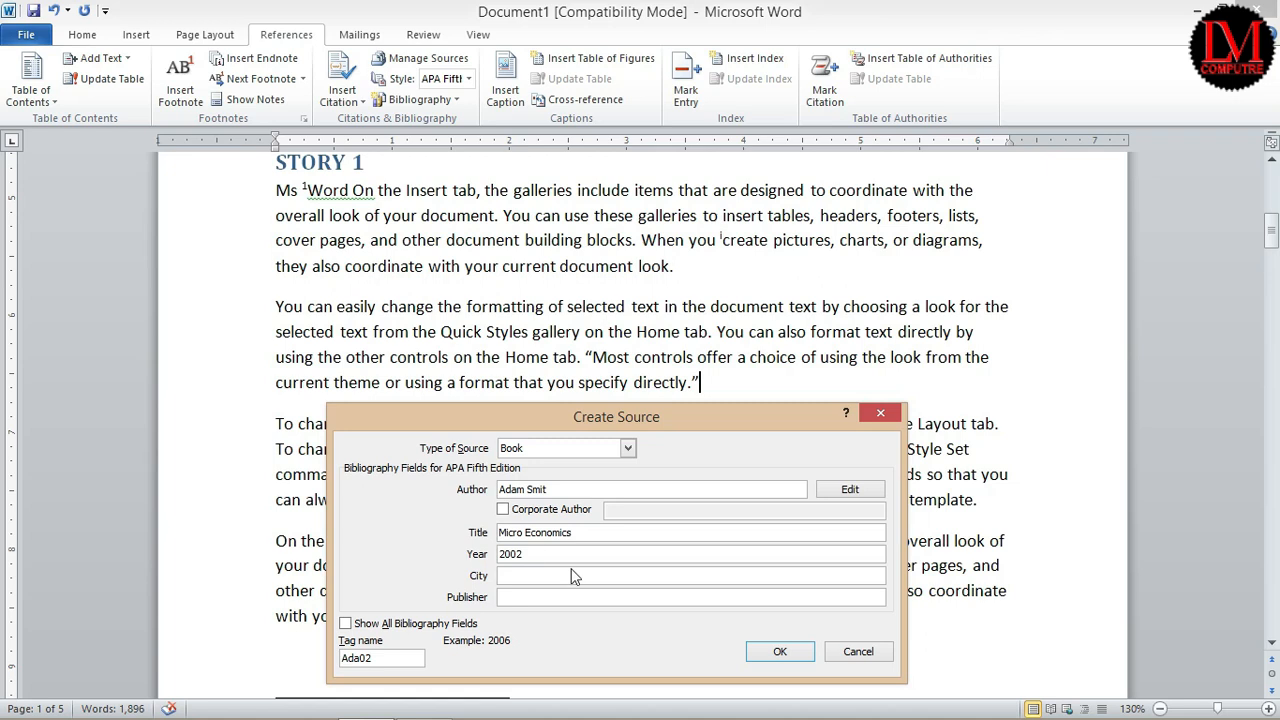
pyautogui.click(520, 575)
pyautogui.write('Fa')
pyautogui.click(563, 600)
pyautogui.write('V.k Publisher')
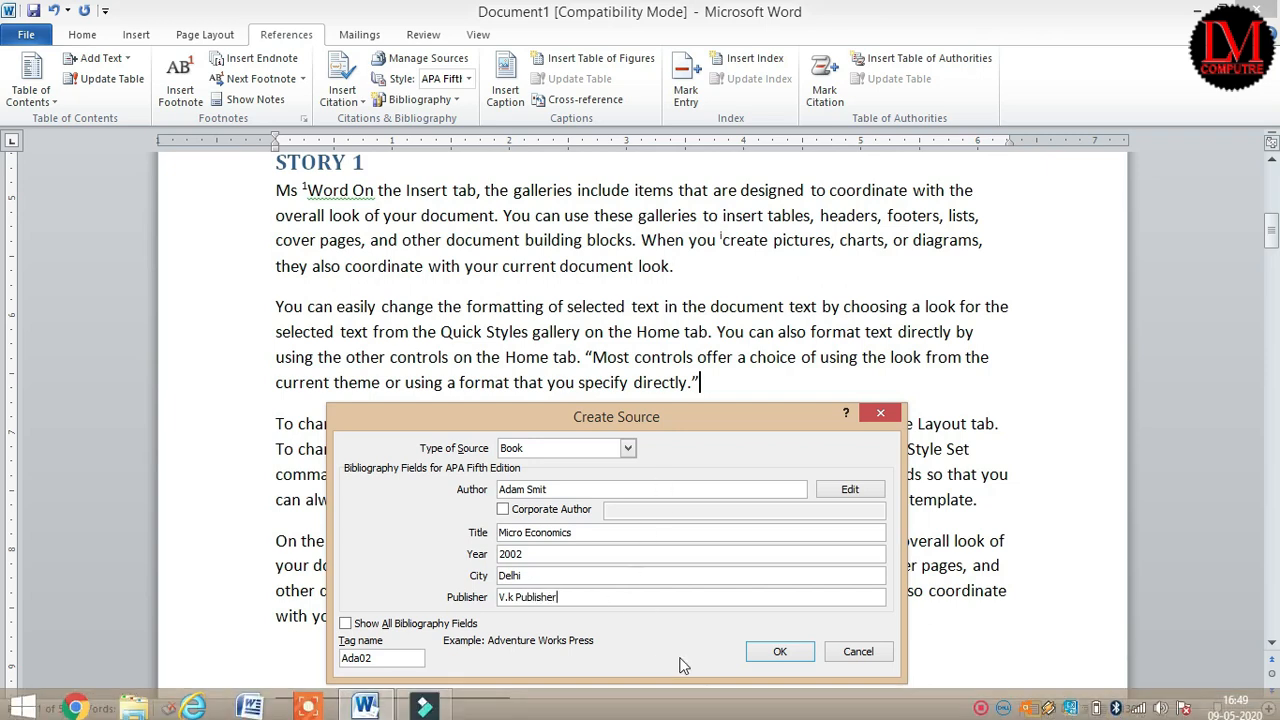
pyautogui.click(780, 652)
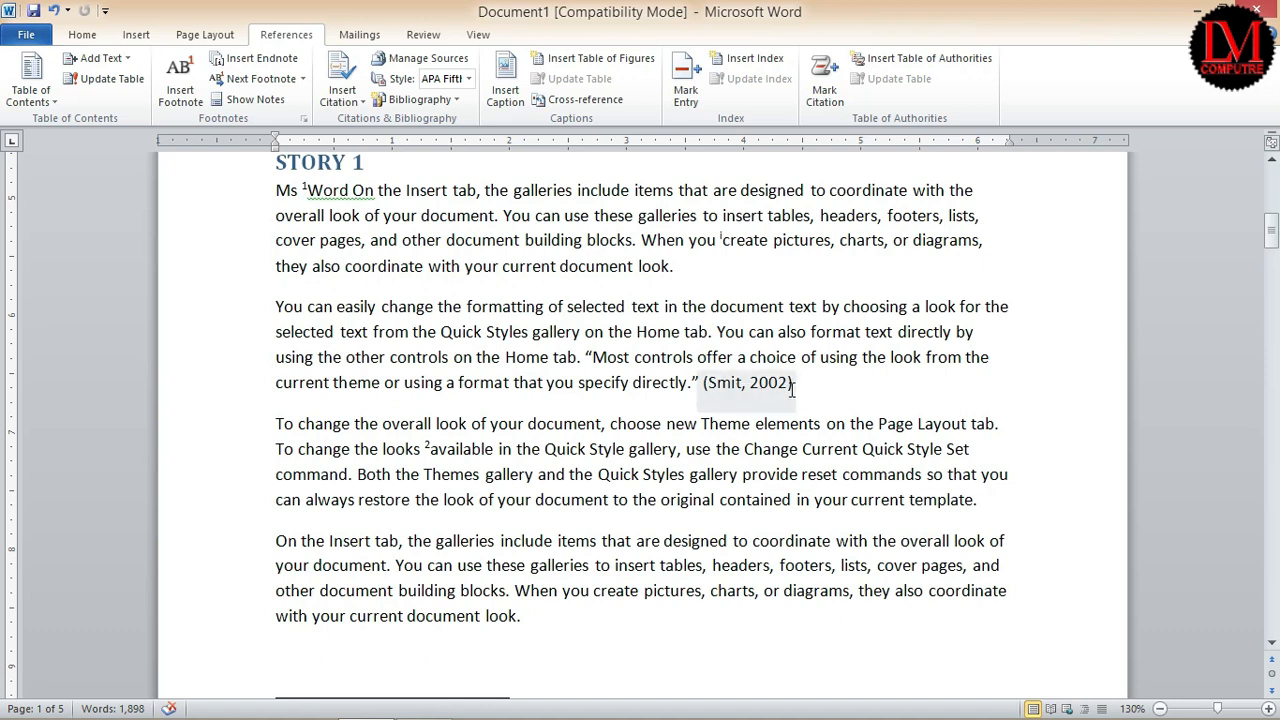
pyautogui.scroll(-10, 800, 388)
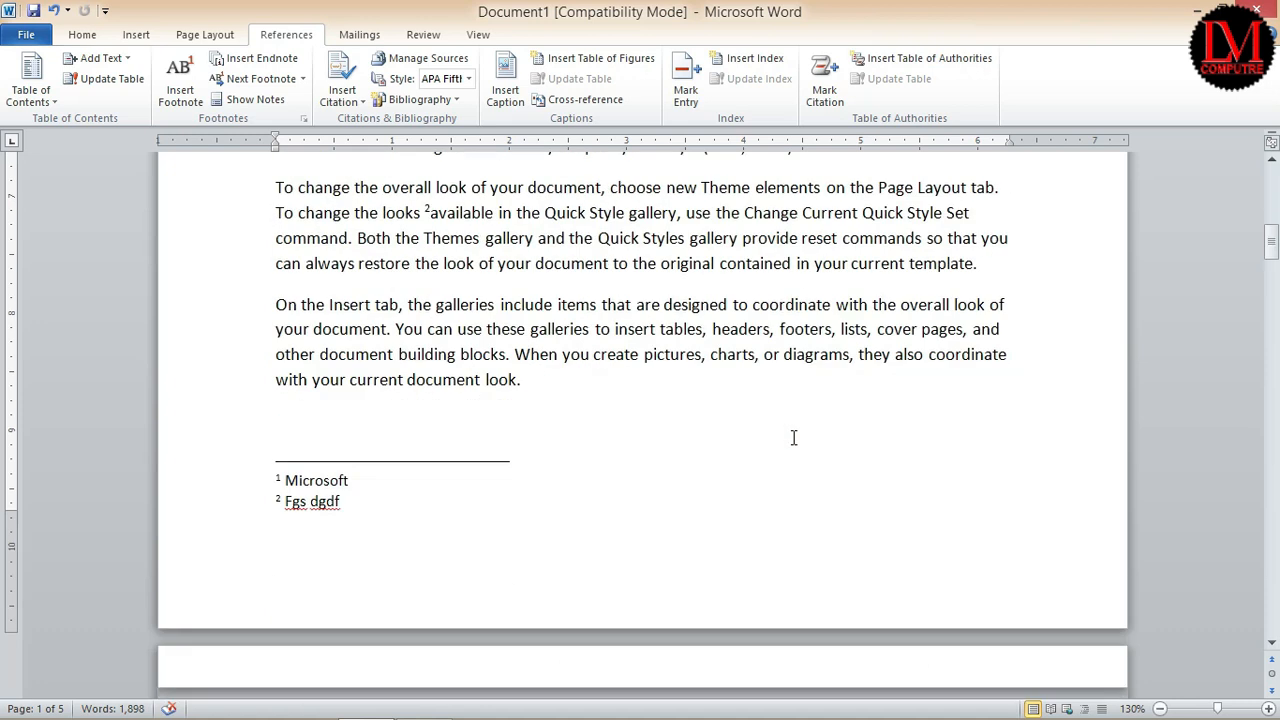
pyautogui.click(712, 349)
pyautogui.scroll(-4, 707, 346)
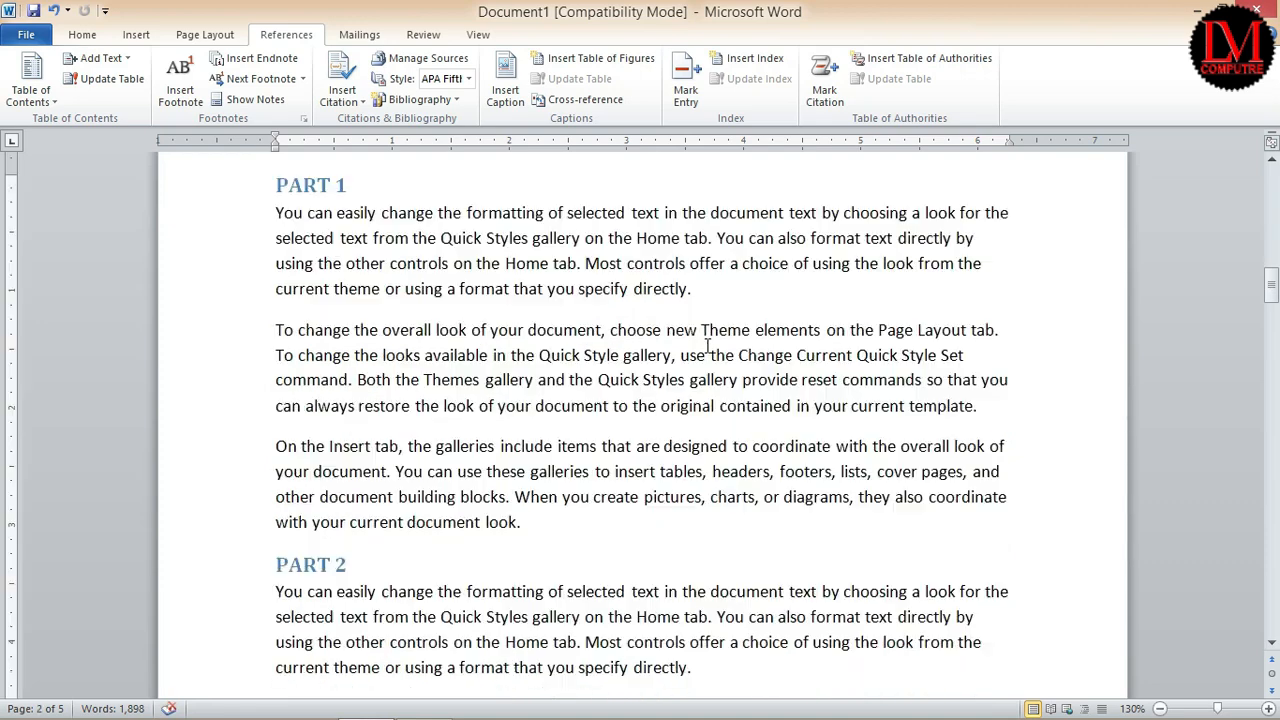
pyautogui.scroll(-5, 718, 343)
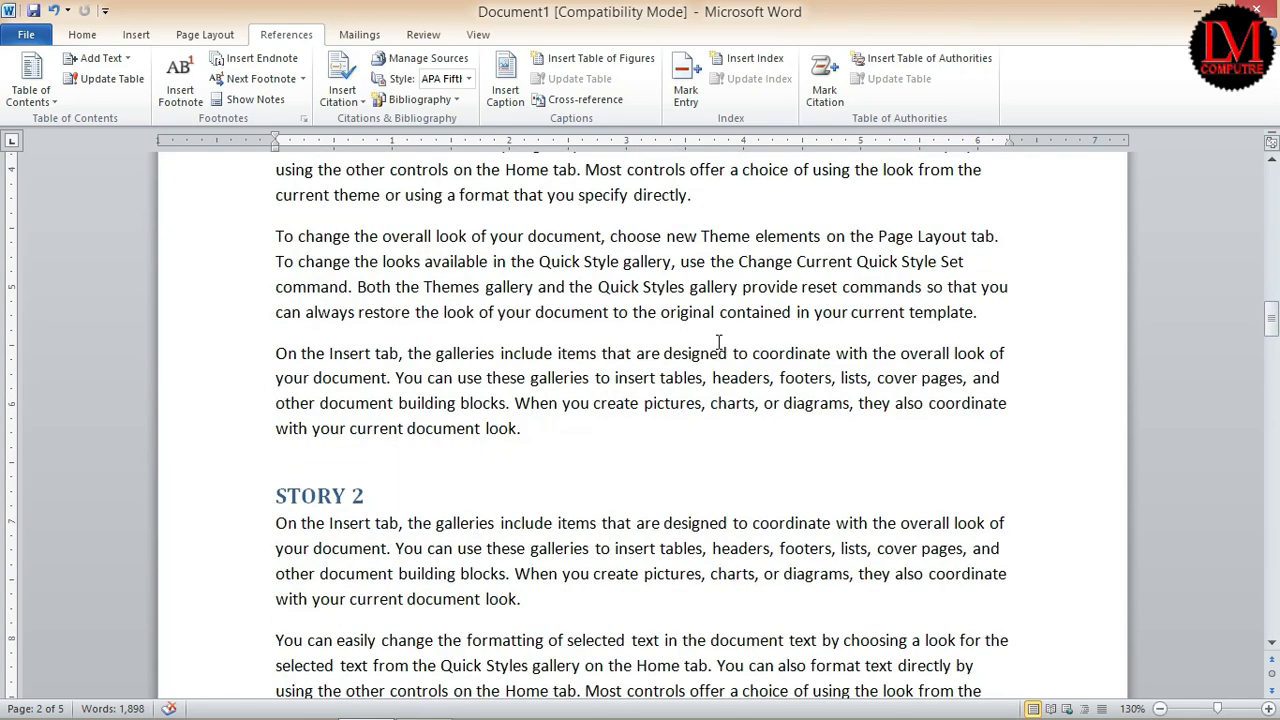
pyautogui.scroll(15, 718, 342)
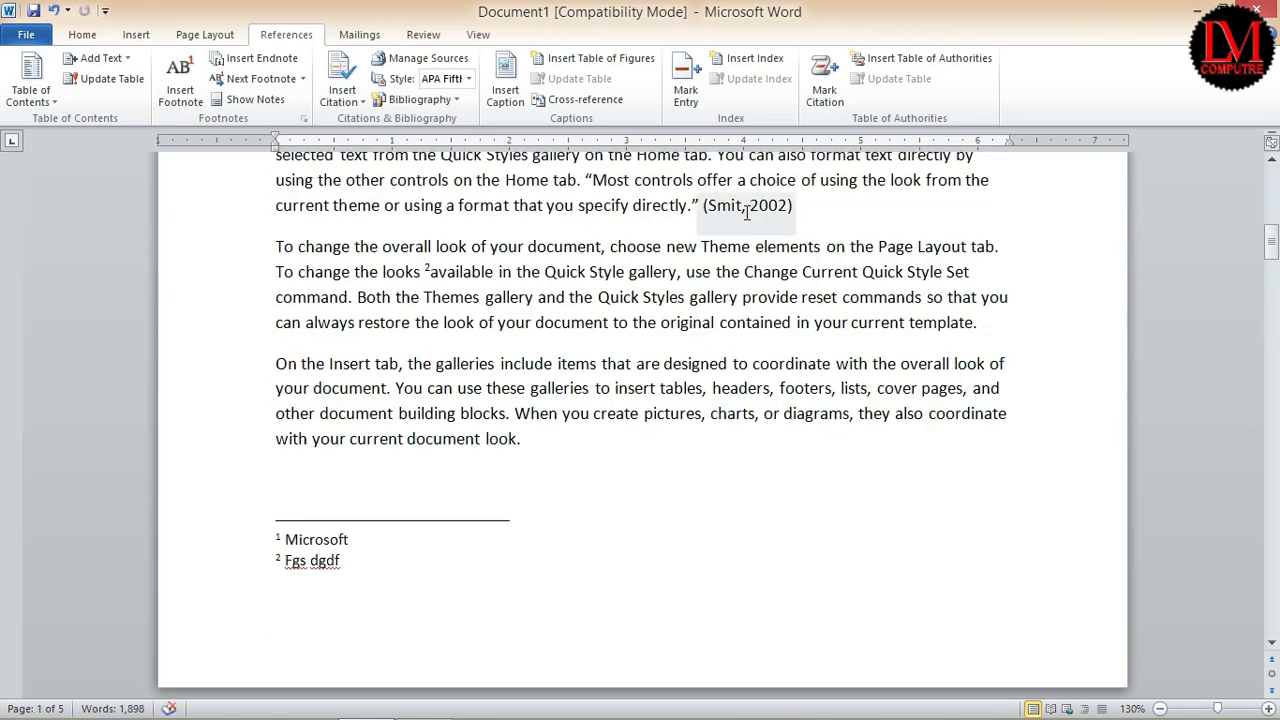
pyautogui.scroll(1, 746, 213)
# - Review the master list in the Source Manager, and check the editable details of Micro Economics (2002) without changing them
pyautogui.click(429, 60)
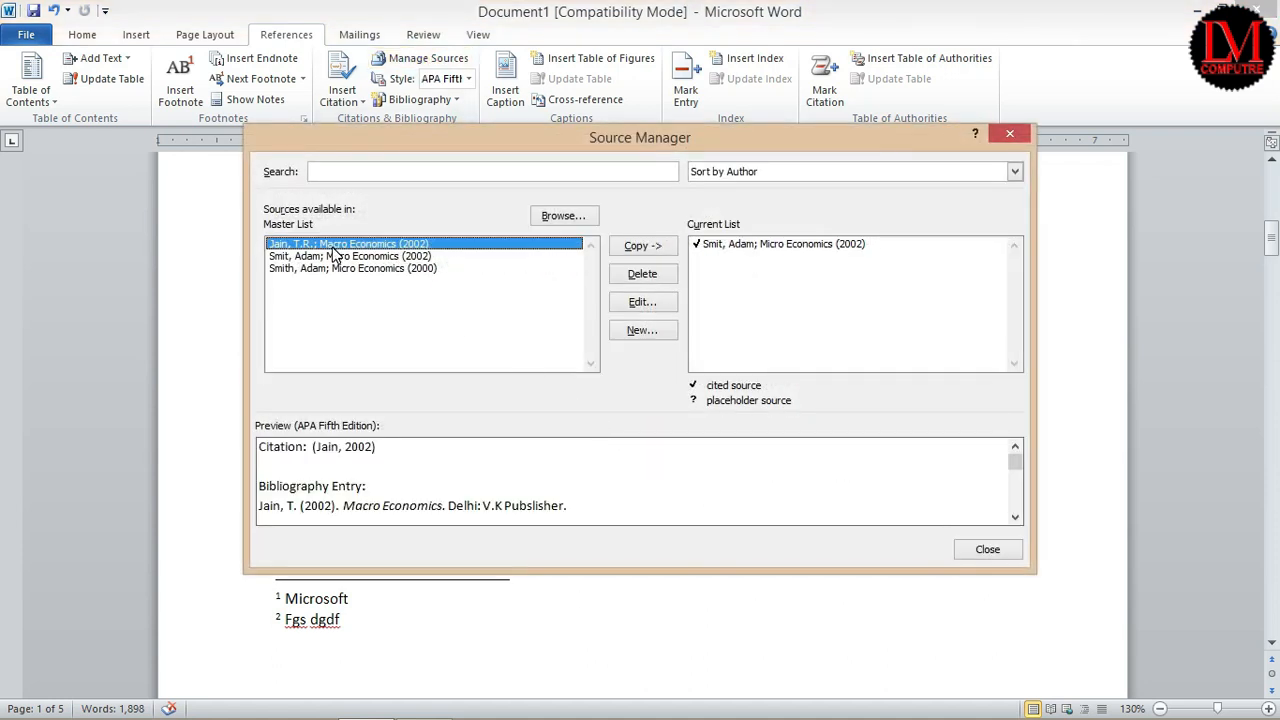
pyautogui.click(313, 267)
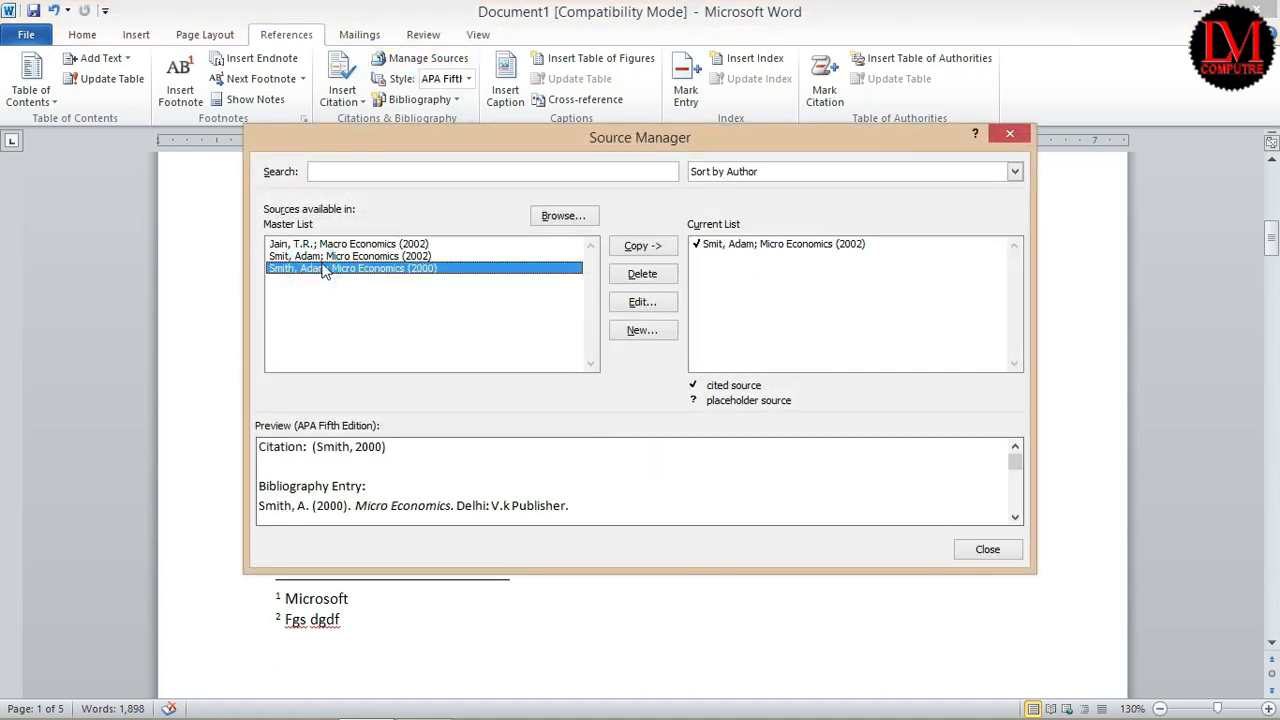
pyautogui.click(345, 256)
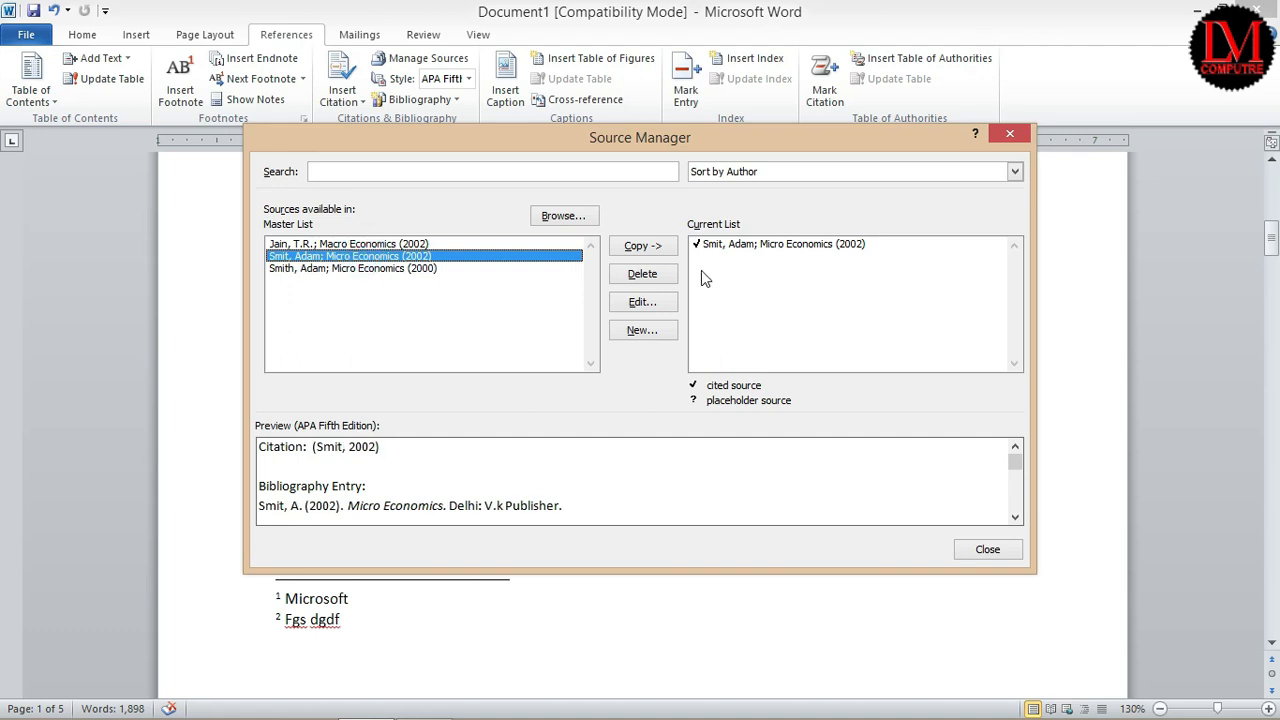
pyautogui.click(642, 301)
pyautogui.click(858, 651)
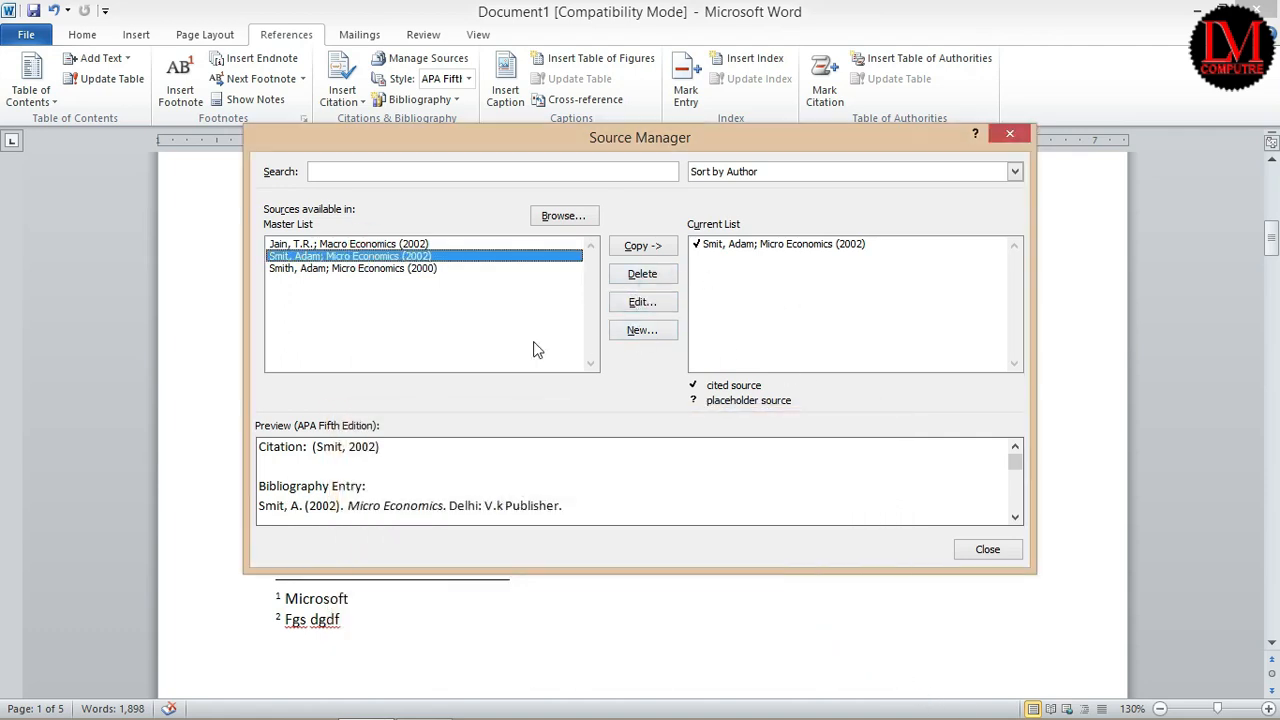
# - Delete the Micro Economics (2000) and Macro Economics (2002) sources from the master list and close the Source Manager
pyautogui.click(455, 268)
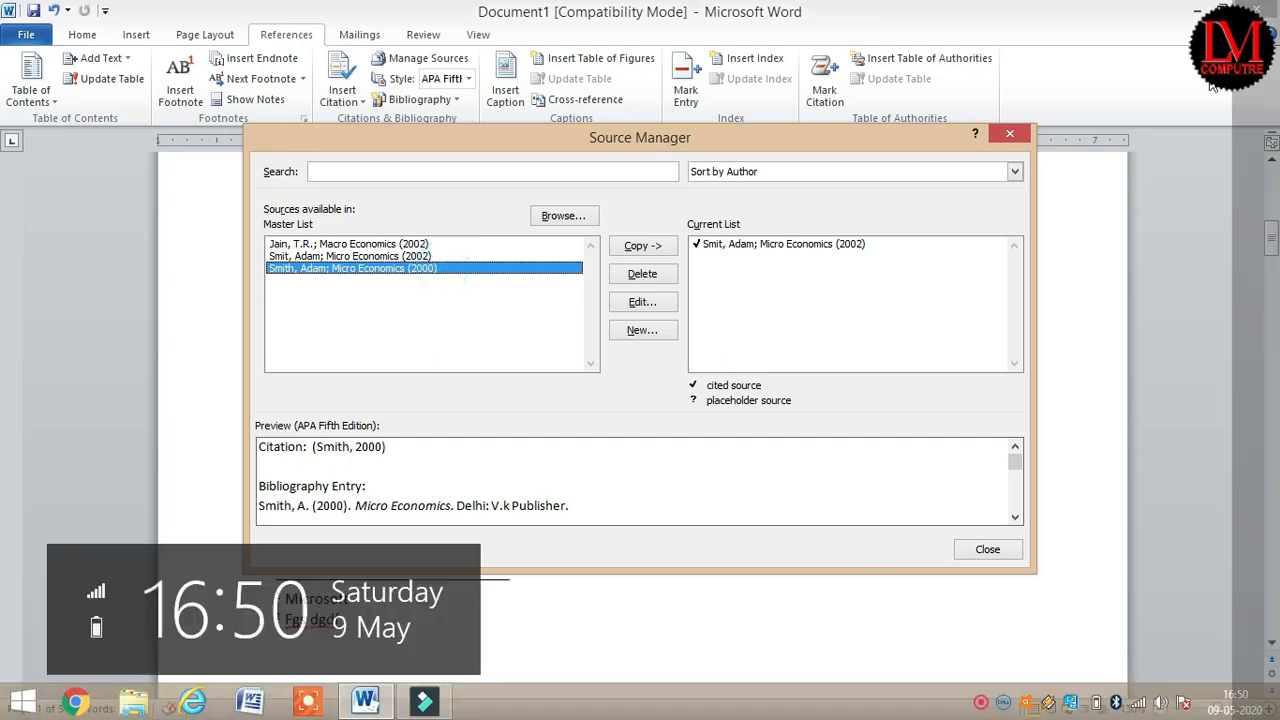
pyautogui.click(642, 273)
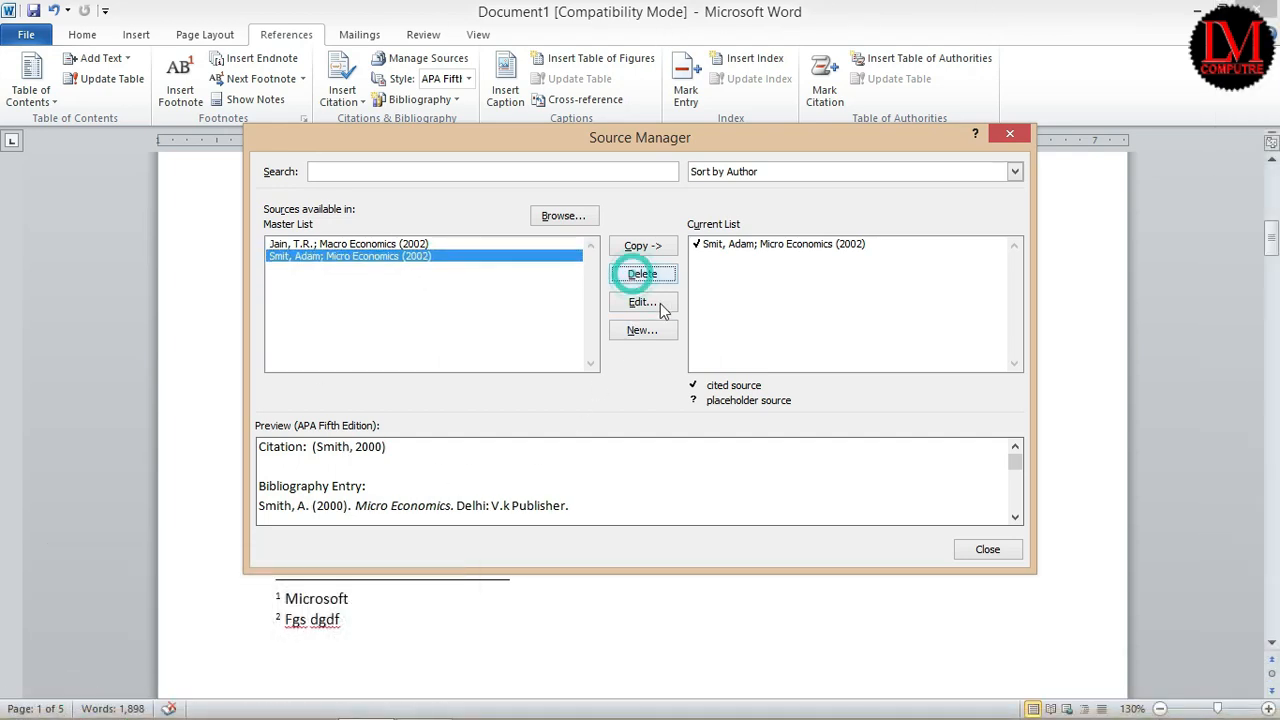
pyautogui.click(344, 244)
pyautogui.click(642, 273)
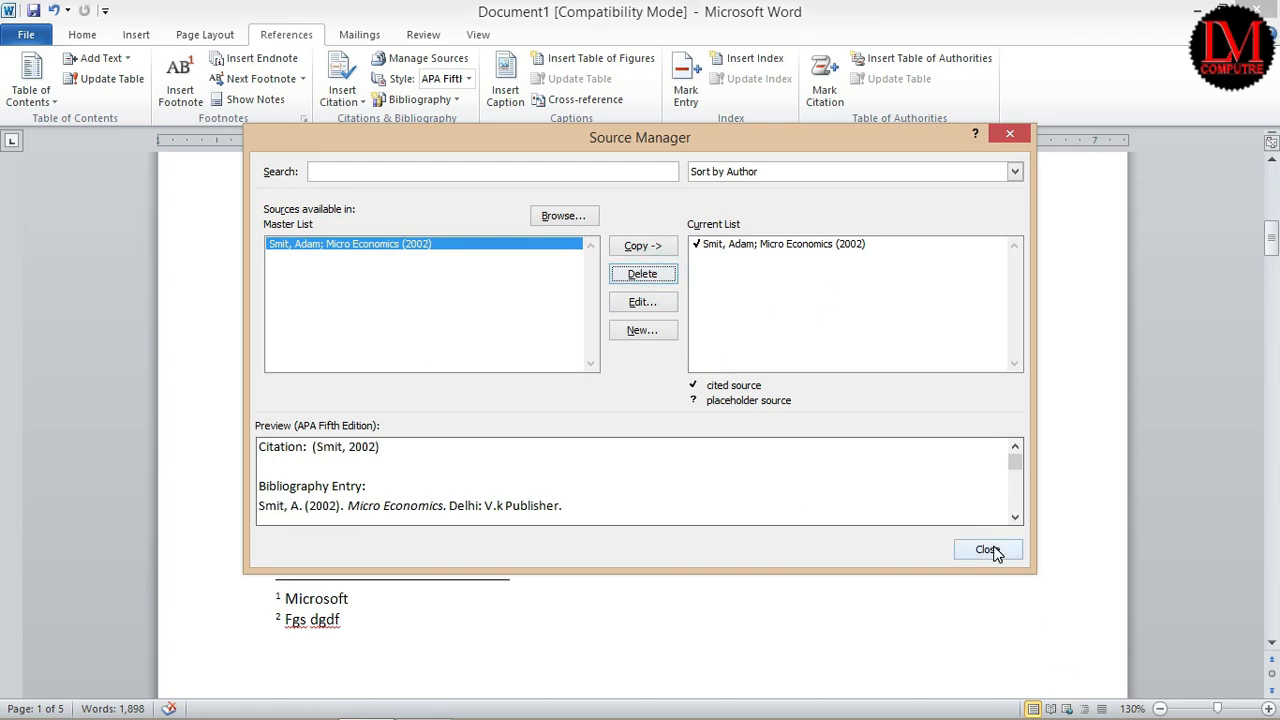
pyautogui.click(987, 550)
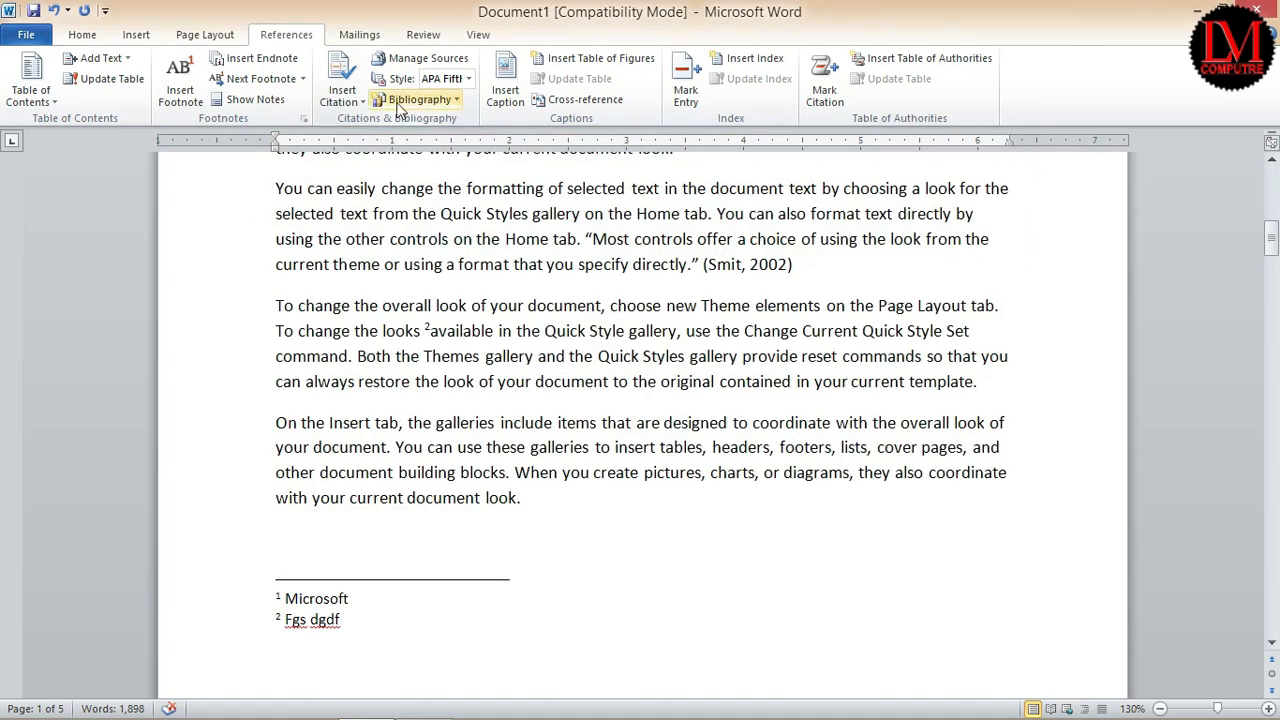
# - Try to add a blank line below the endnote text at the end of the document
pyautogui.scroll(-20, 790, 656)
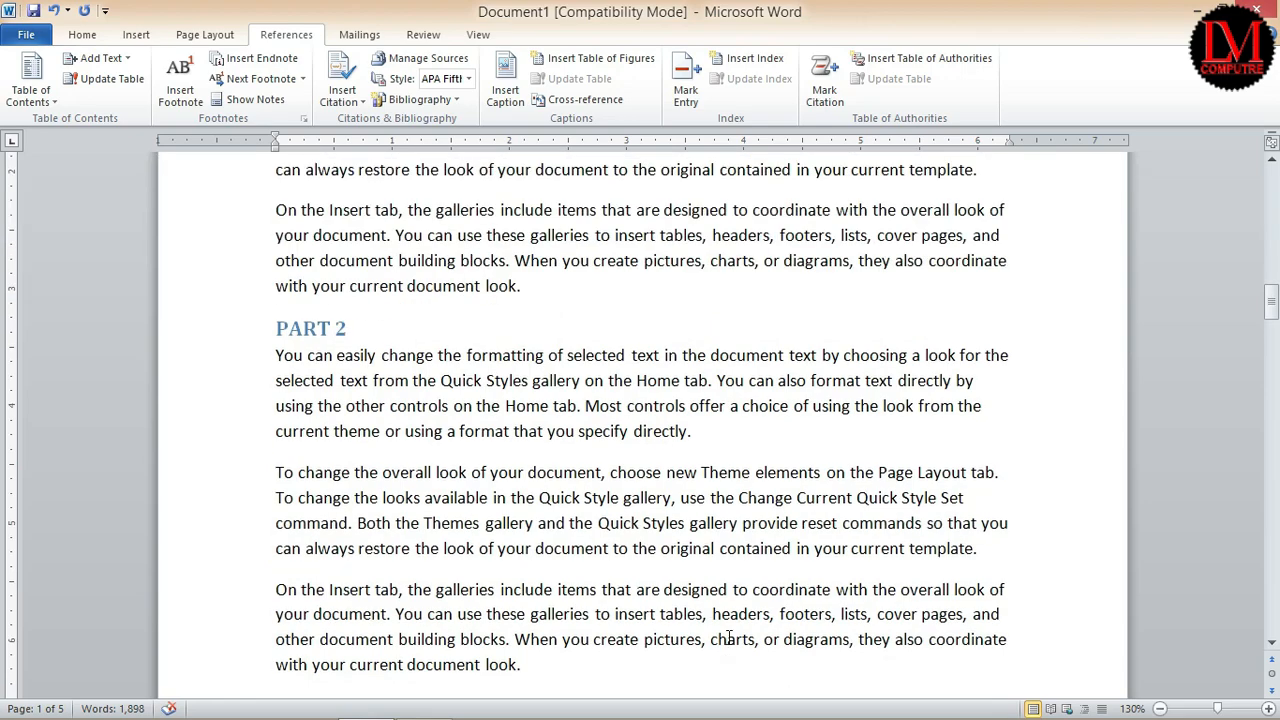
pyautogui.scroll(-20, 733, 637)
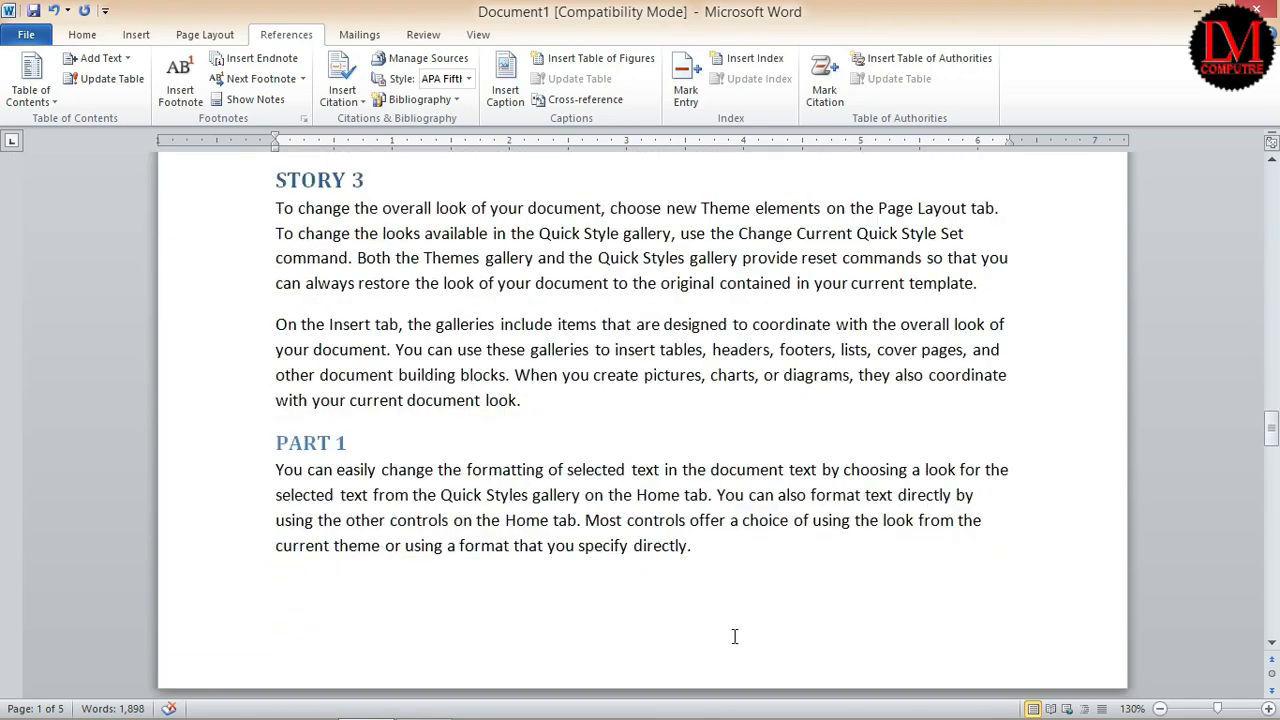
pyautogui.scroll(-15, 758, 598)
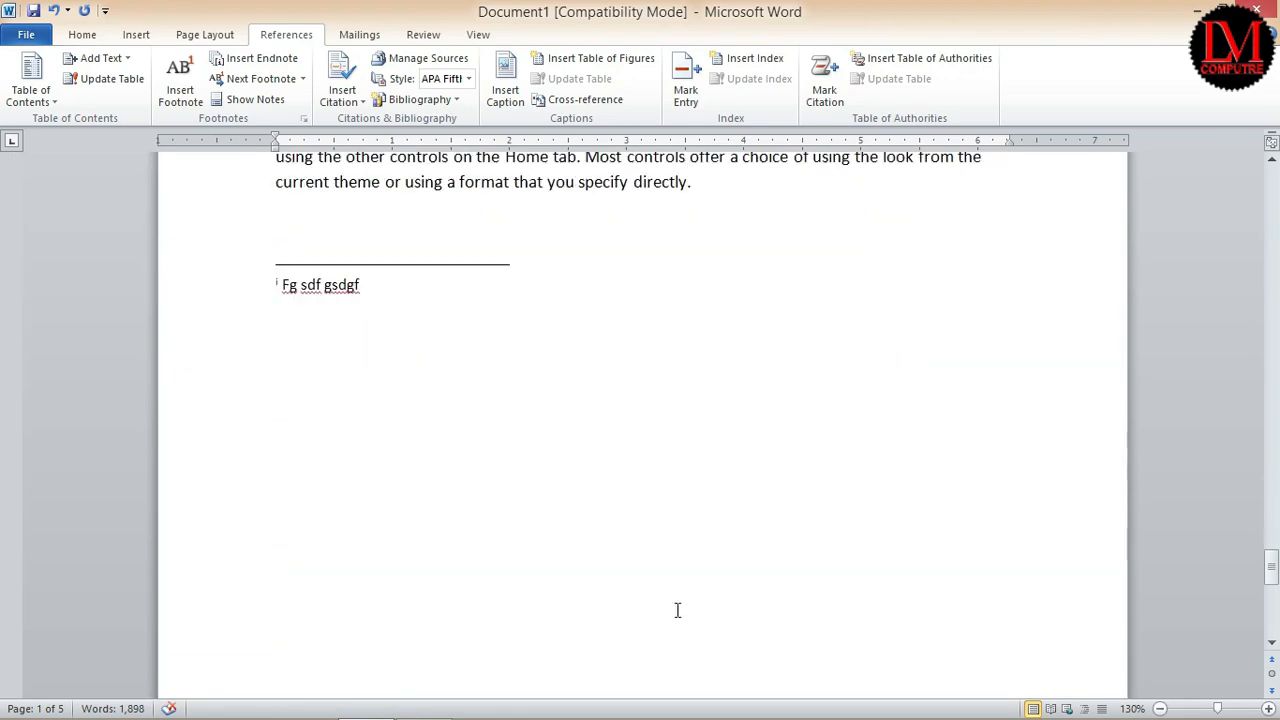
pyautogui.click(468, 495)
pyautogui.press('Return')
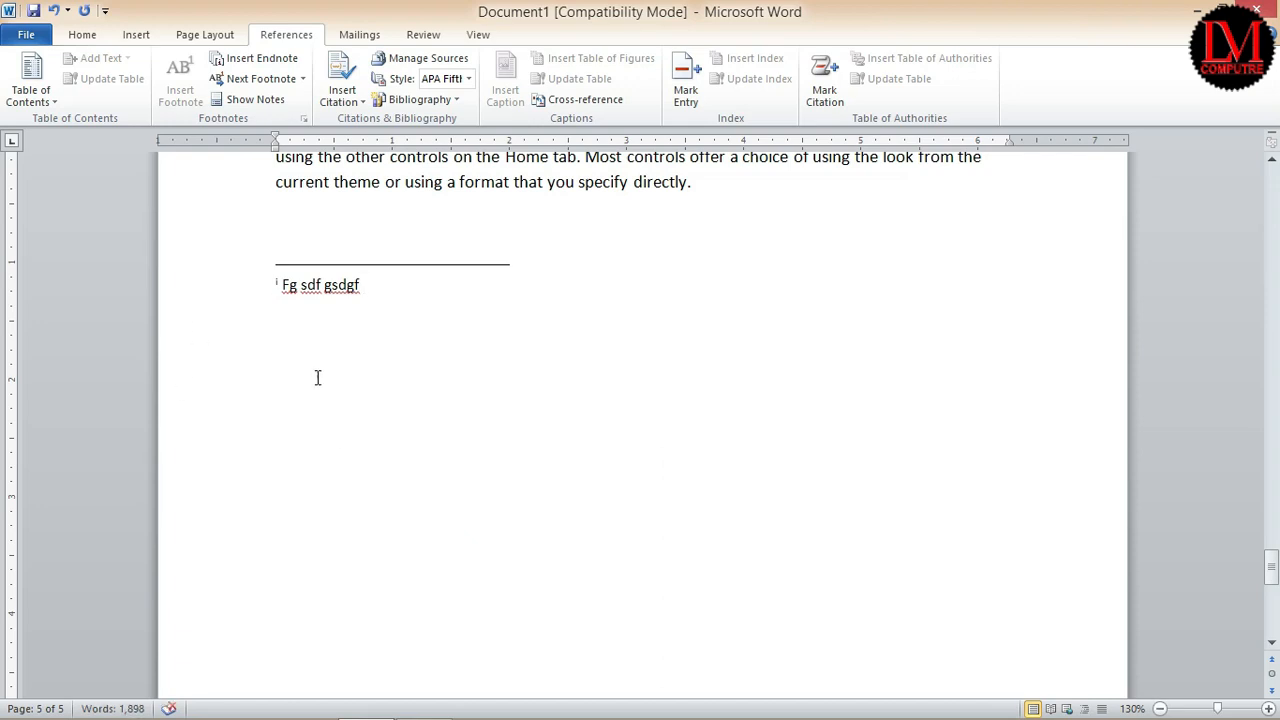
# - Add blank lines between the table of contents and the STORY 1 heading, and insert a bibliography without a heading there
pyautogui.moveTo(1270, 580); pyautogui.dragTo(1272, 160)
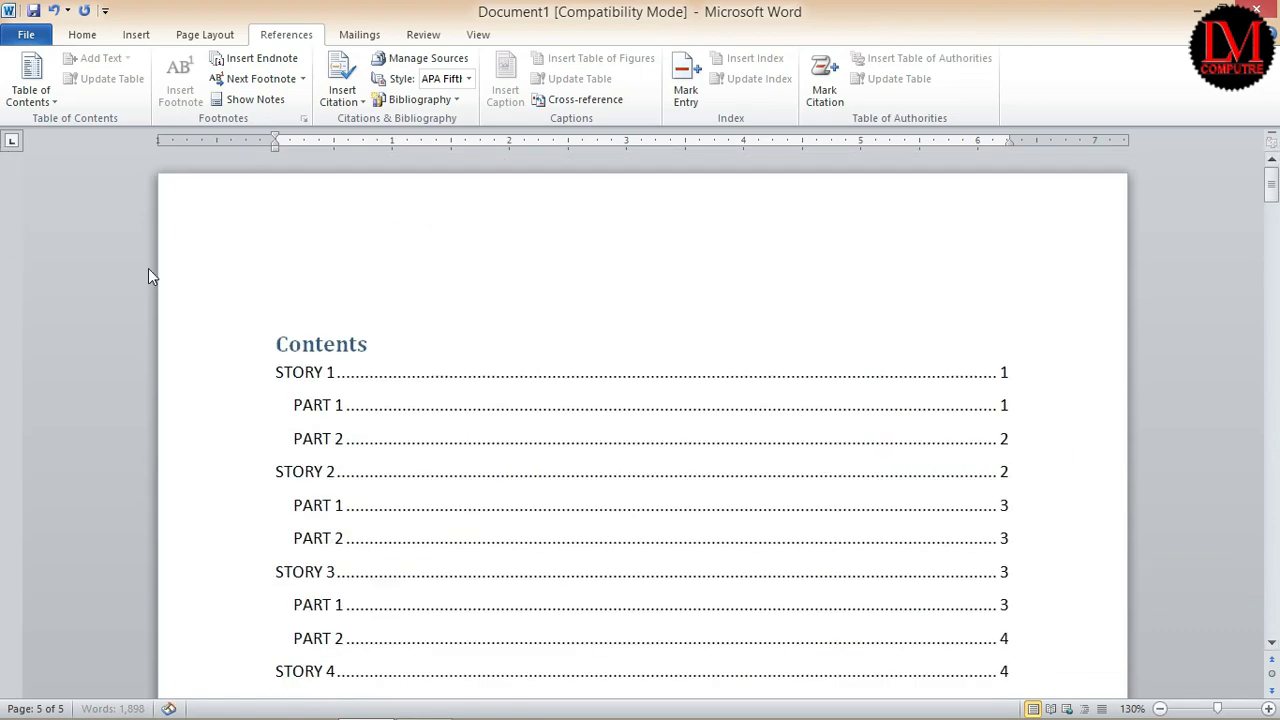
pyautogui.click(273, 294)
pyautogui.click(257, 244)
pyautogui.click(270, 246)
pyautogui.scroll(-6, 733, 566)
pyautogui.click(305, 375)
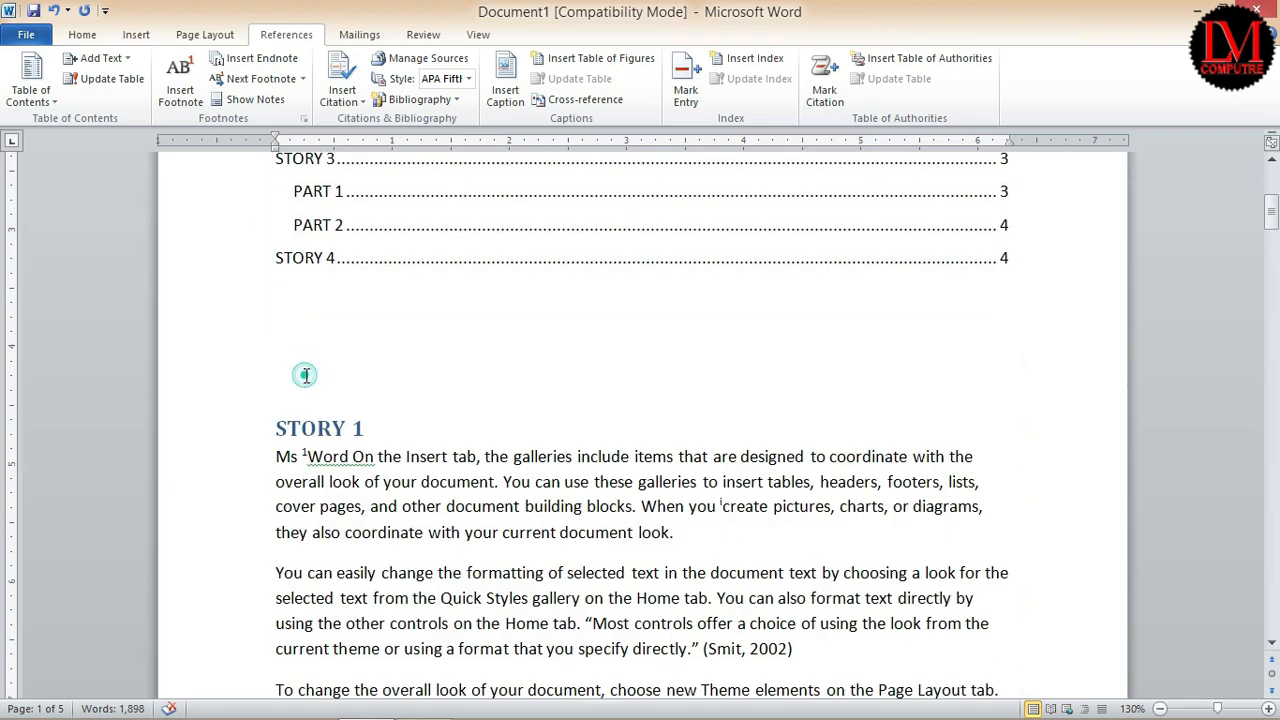
pyautogui.click(277, 355)
pyautogui.press('Return')
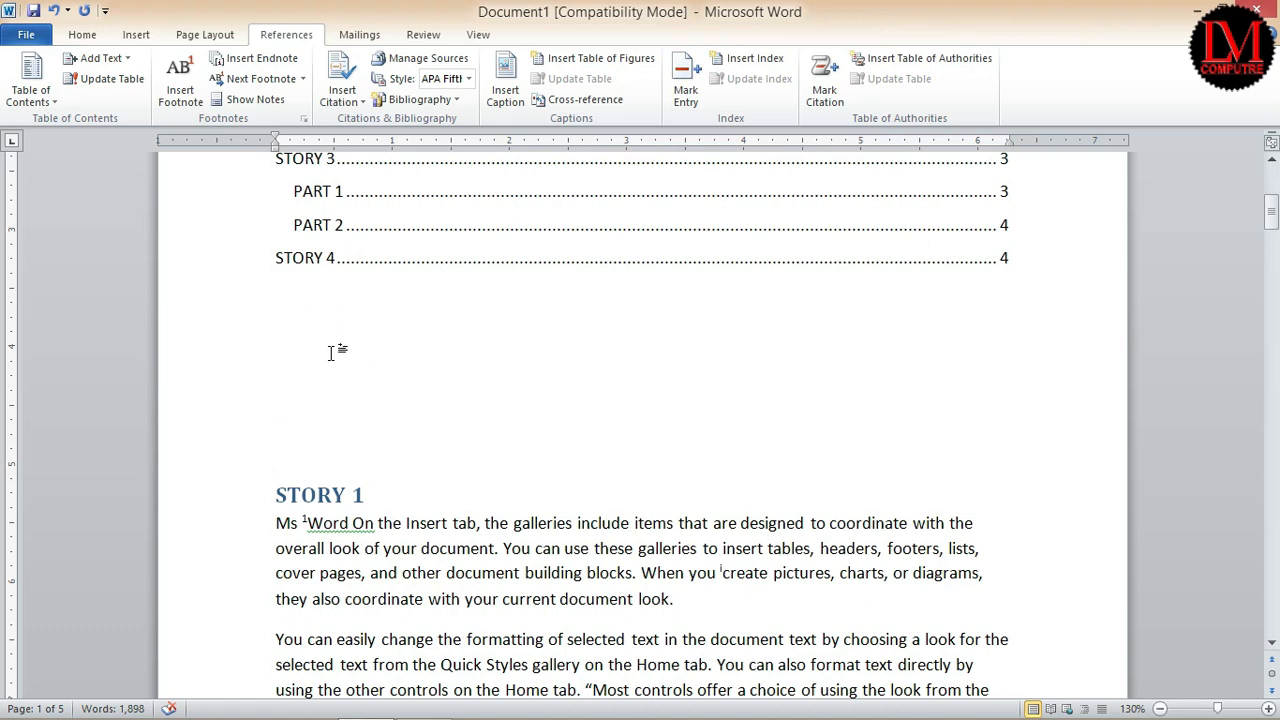
pyautogui.click(441, 104)
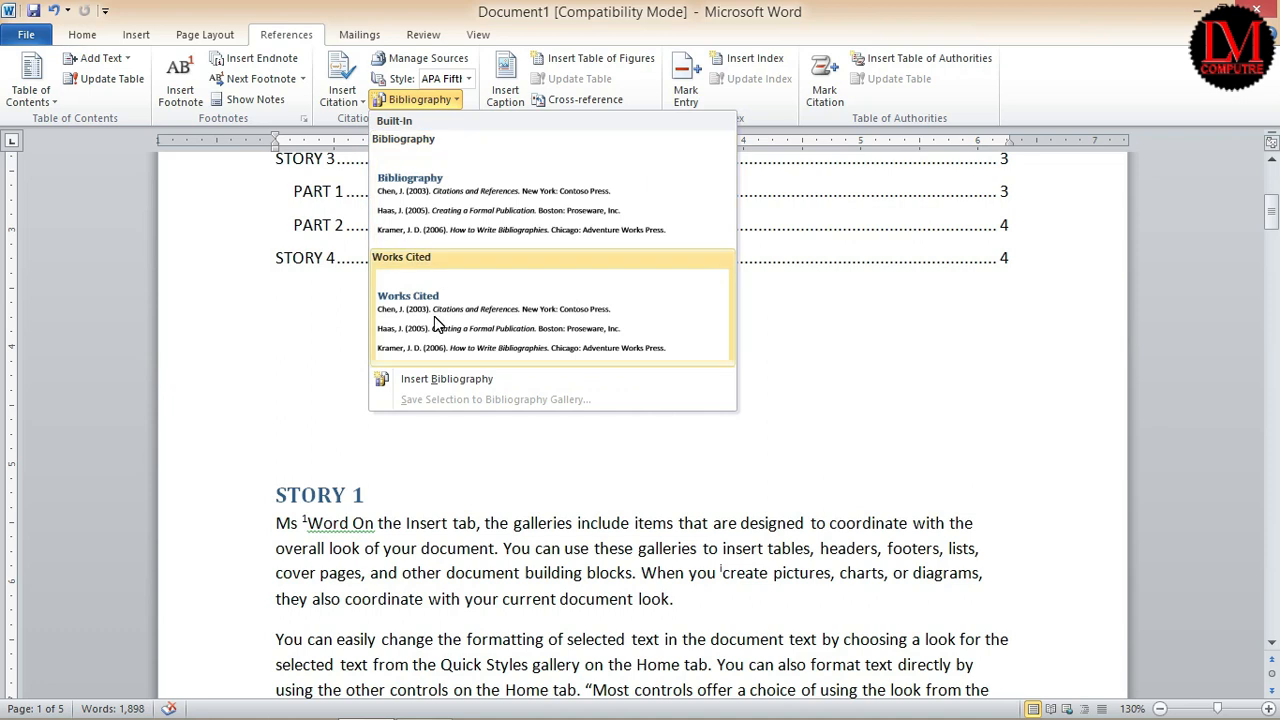
pyautogui.click(448, 380)
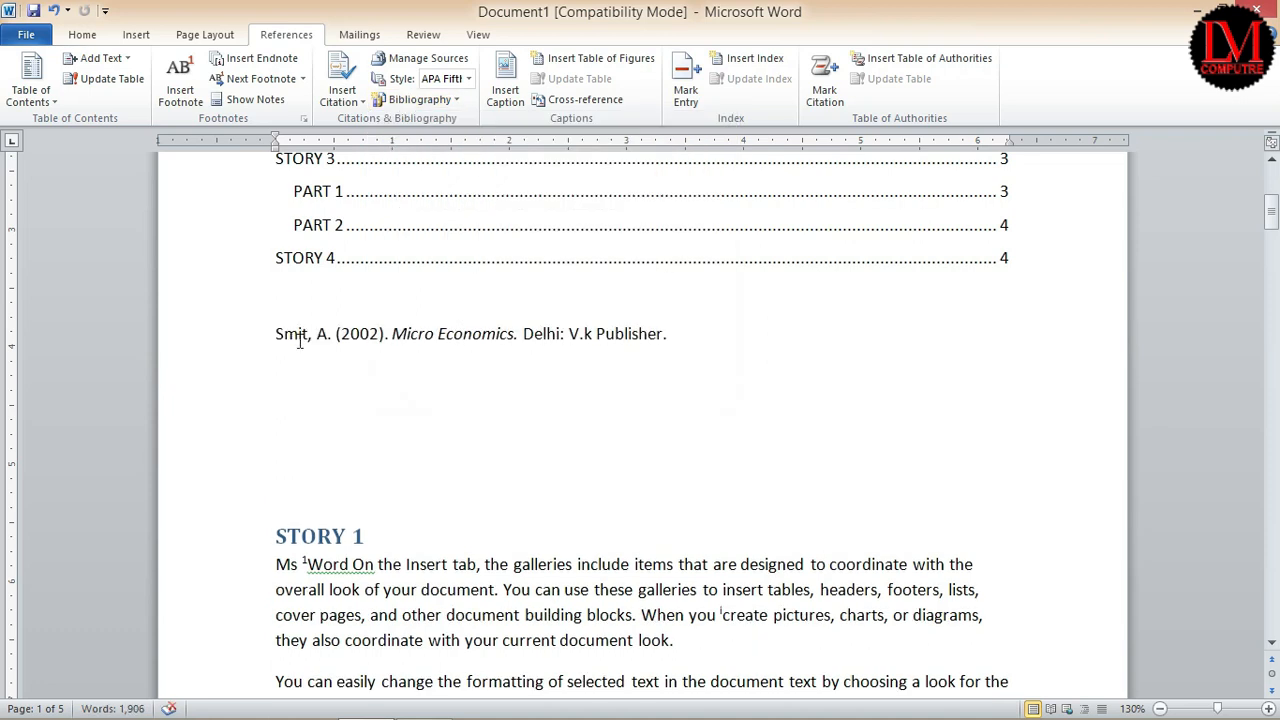
pyautogui.moveTo(272, 336); pyautogui.dragTo(301, 345)
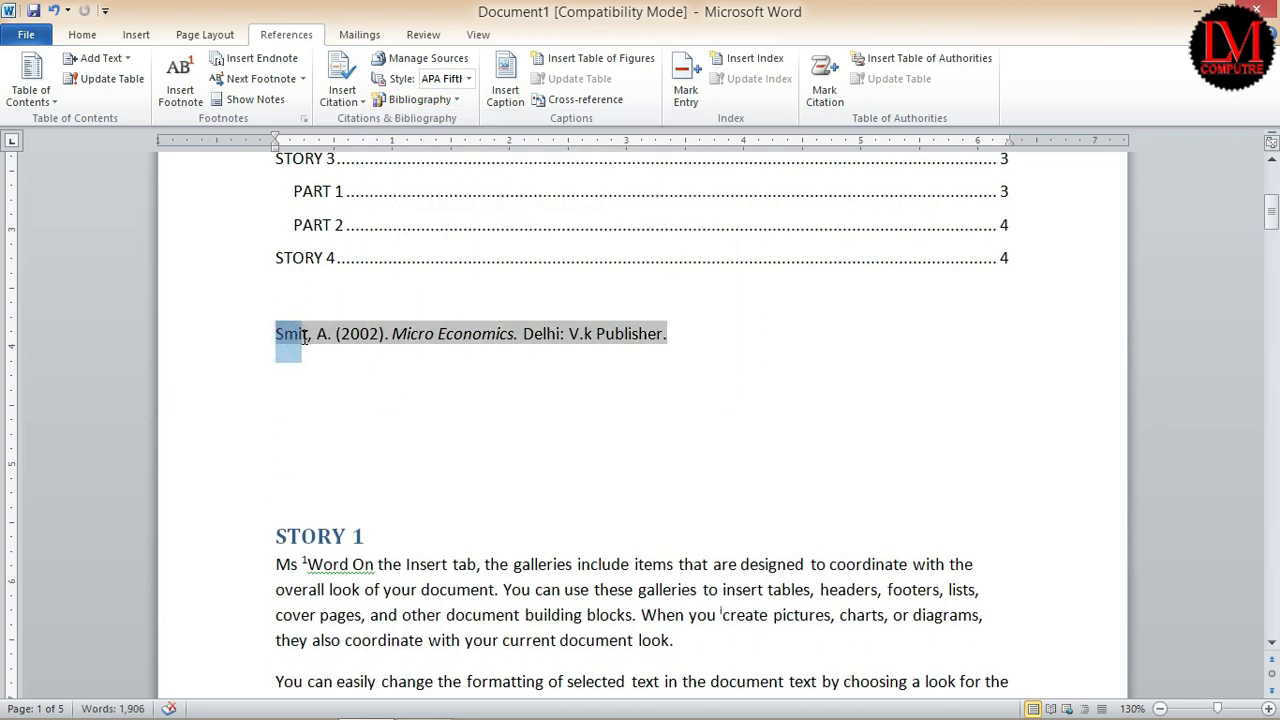
pyautogui.click(367, 338)
pyautogui.moveTo(420, 334); pyautogui.dragTo(471, 347)
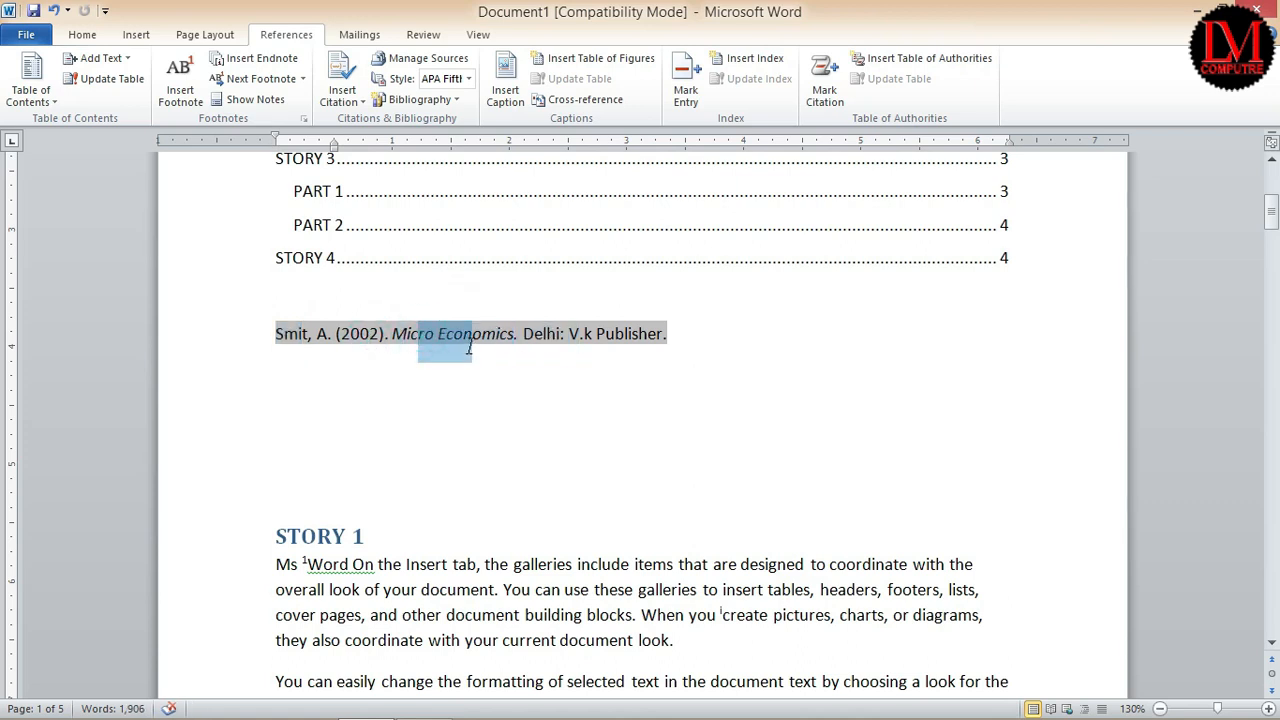
pyautogui.click(547, 340)
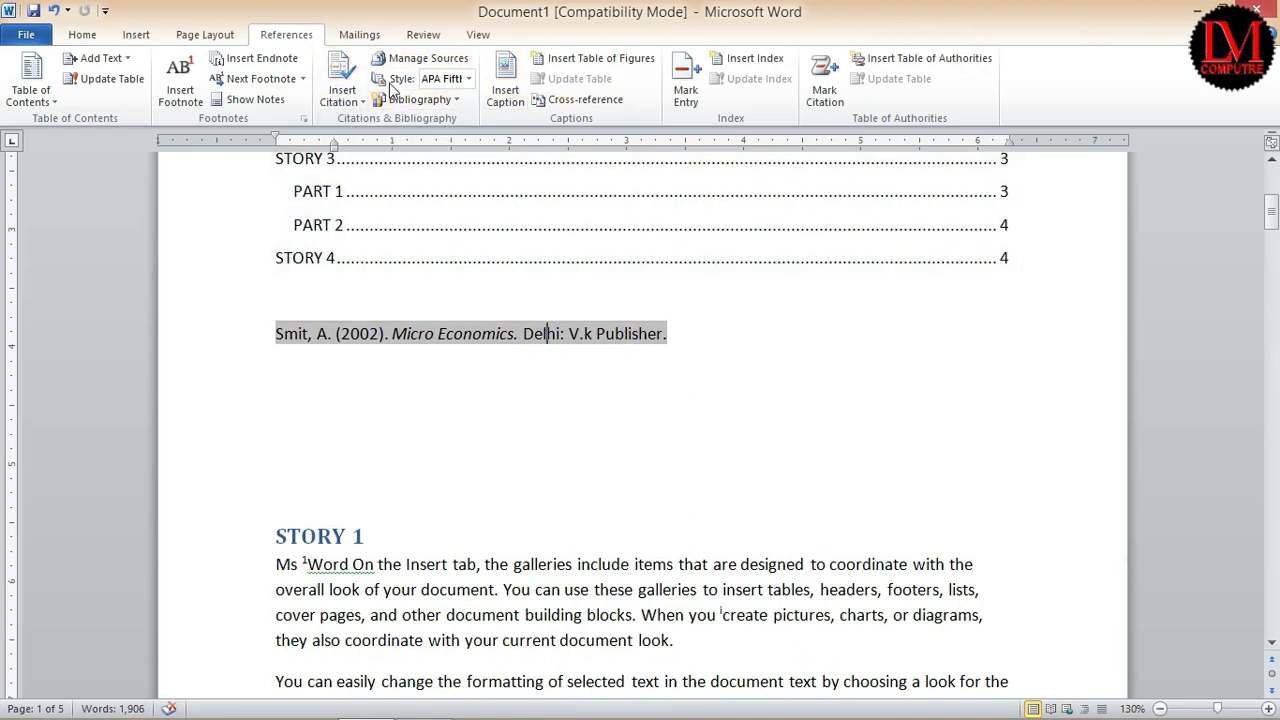
# - Try the GOST - Title Sort, ISO 690 - Numerical Reference and SIST02 styles on the bibliography, and return it to APA Fifth Edition
pyautogui.moveTo(677, 334); pyautogui.dragTo(257, 326)
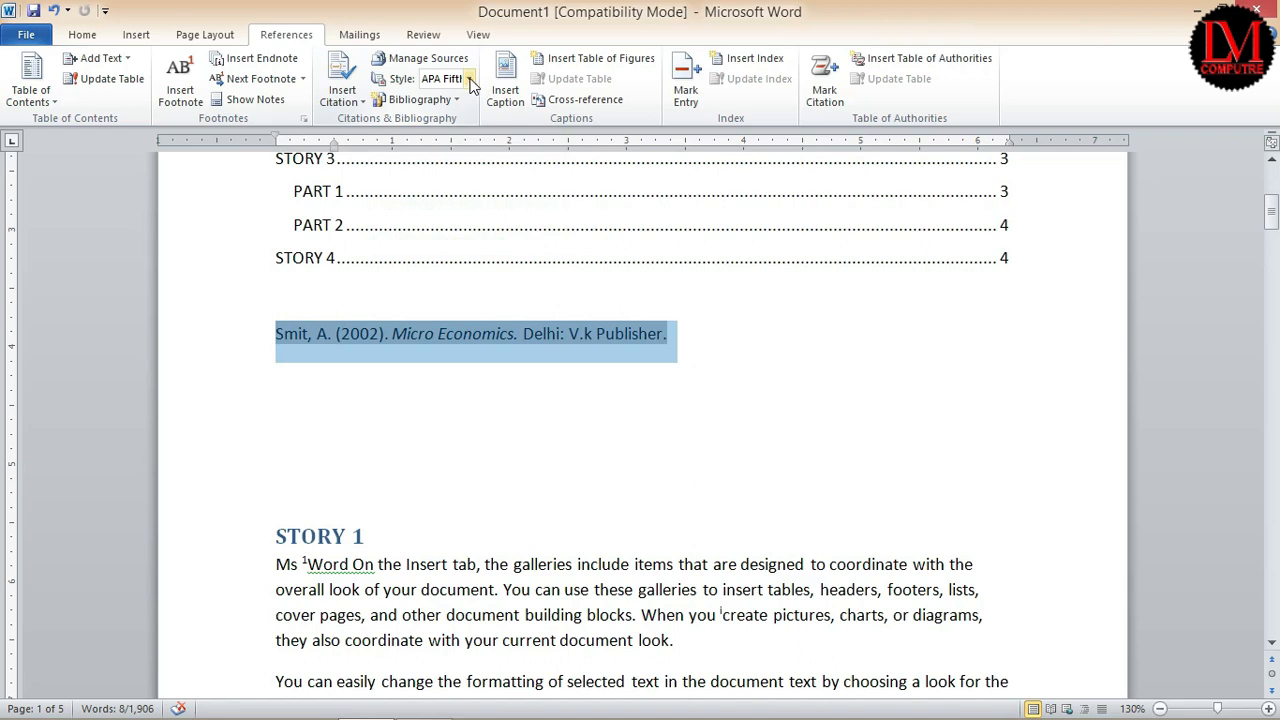
pyautogui.click(469, 80)
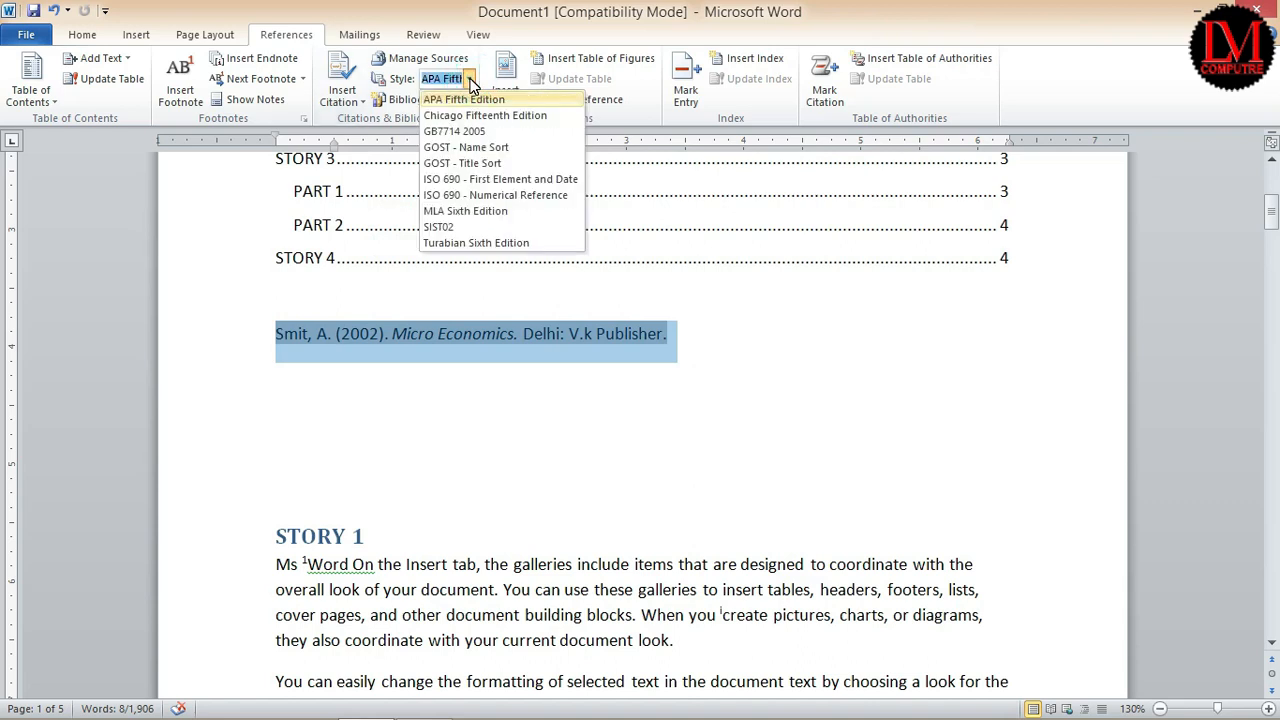
pyautogui.click(466, 163)
pyautogui.click(470, 82)
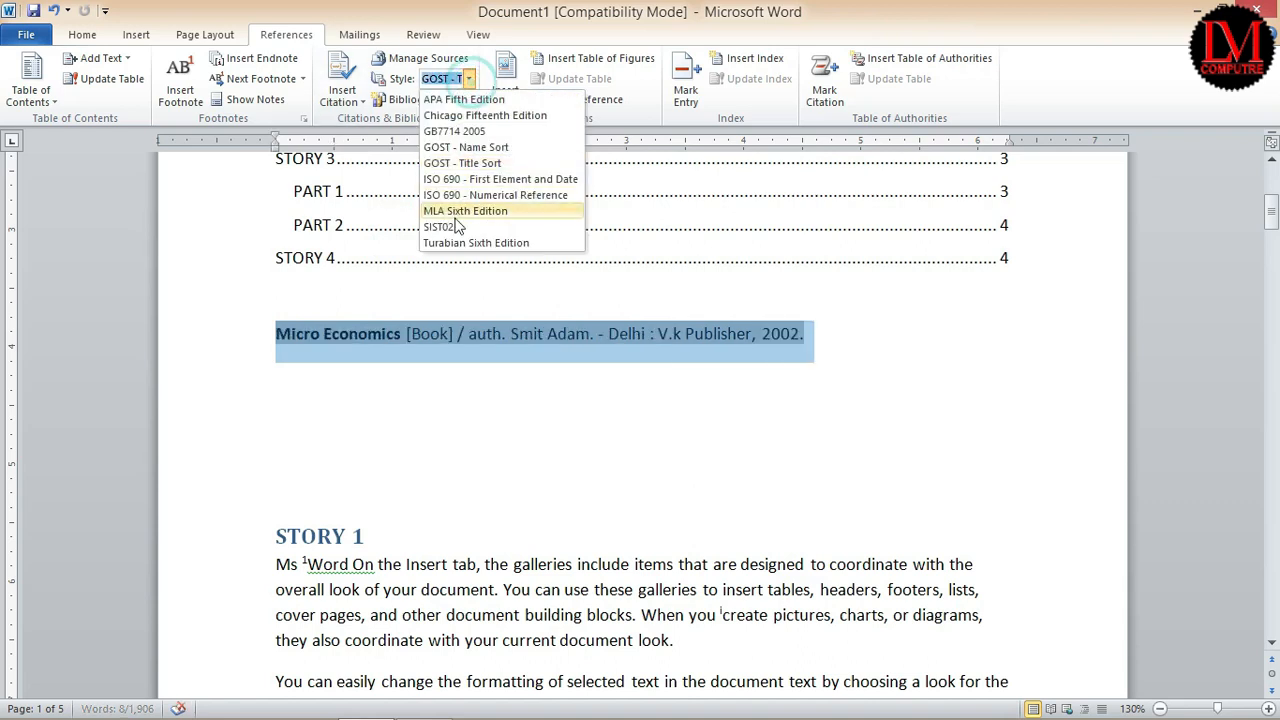
pyautogui.click(470, 198)
pyautogui.click(467, 82)
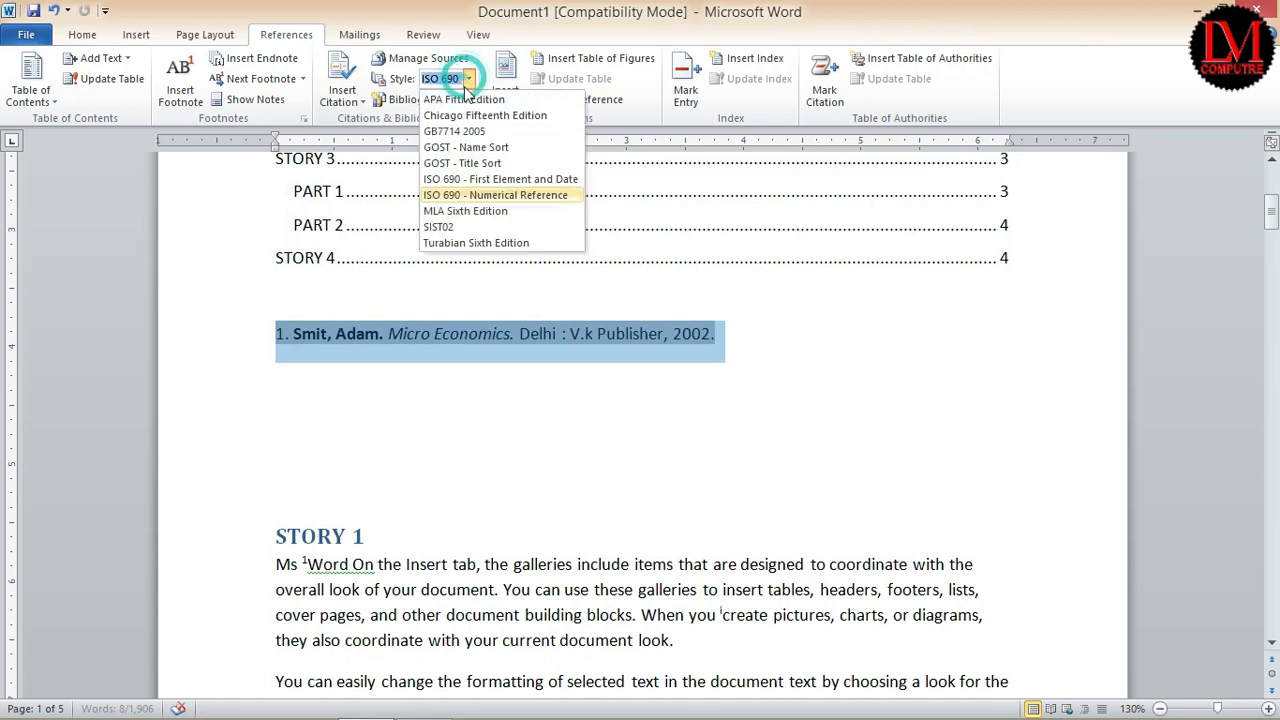
pyautogui.click(473, 222)
pyautogui.click(467, 82)
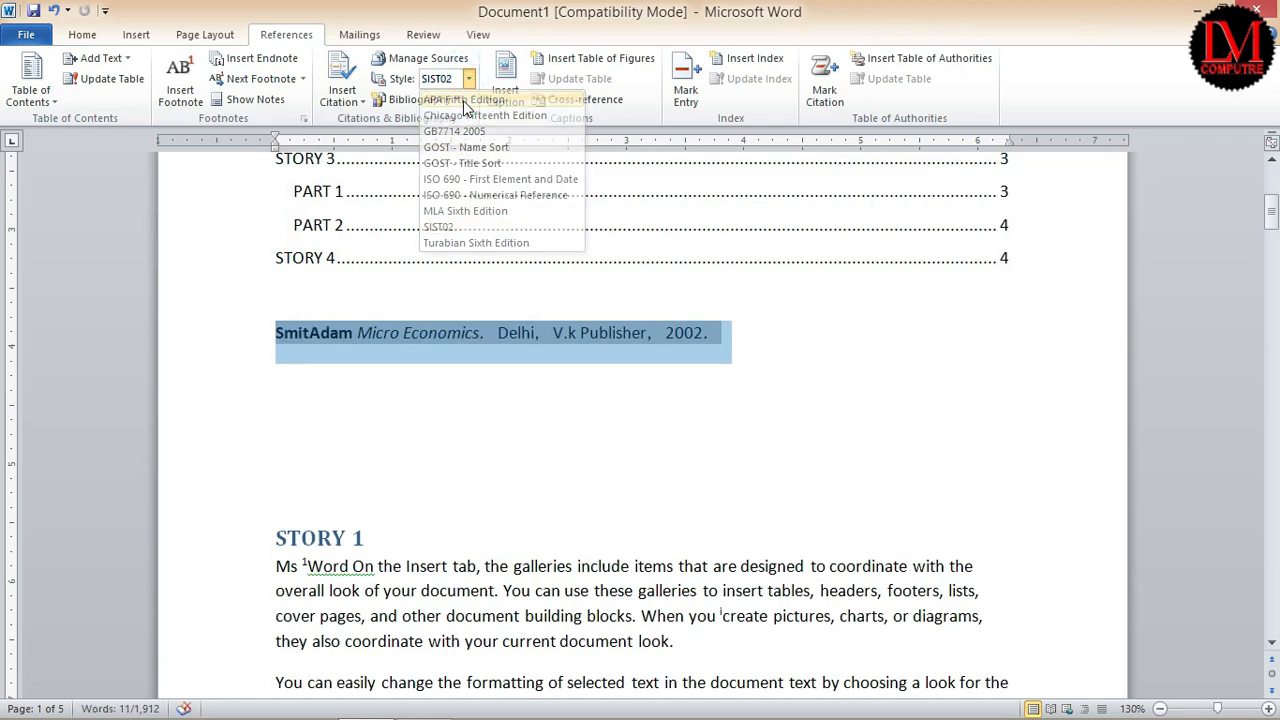
pyautogui.click(465, 101)
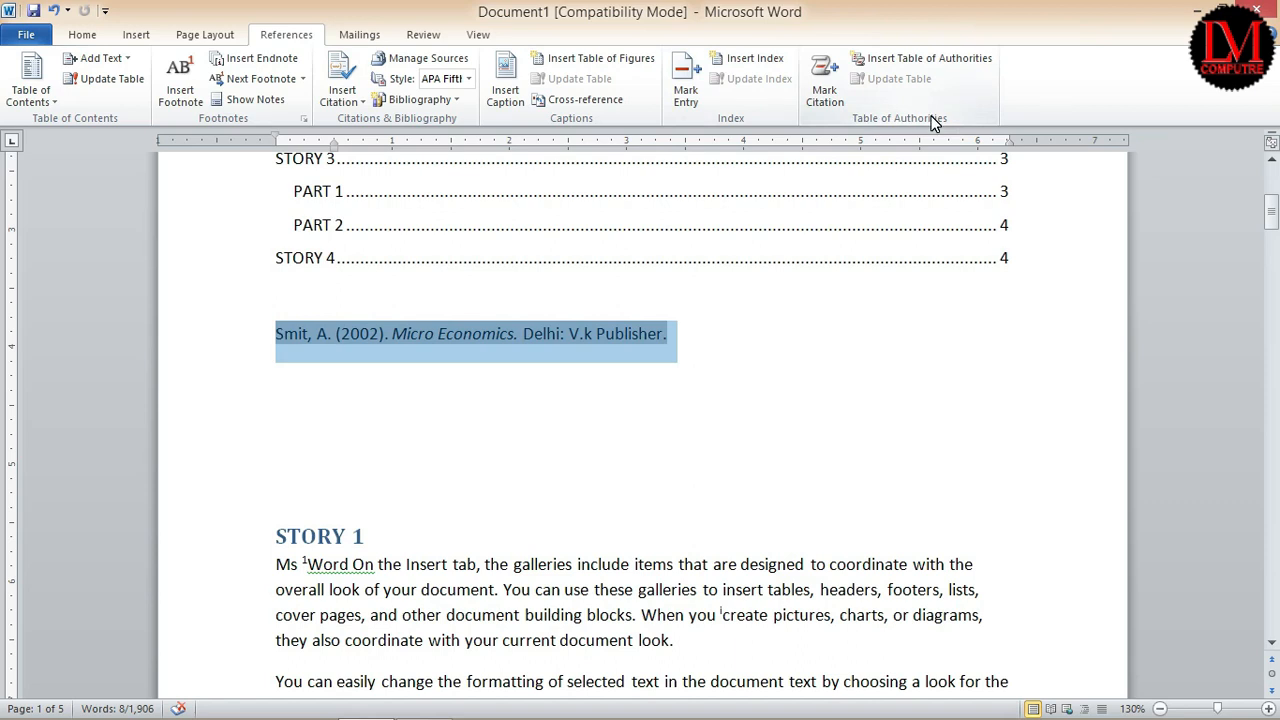
pyautogui.click(403, 417)
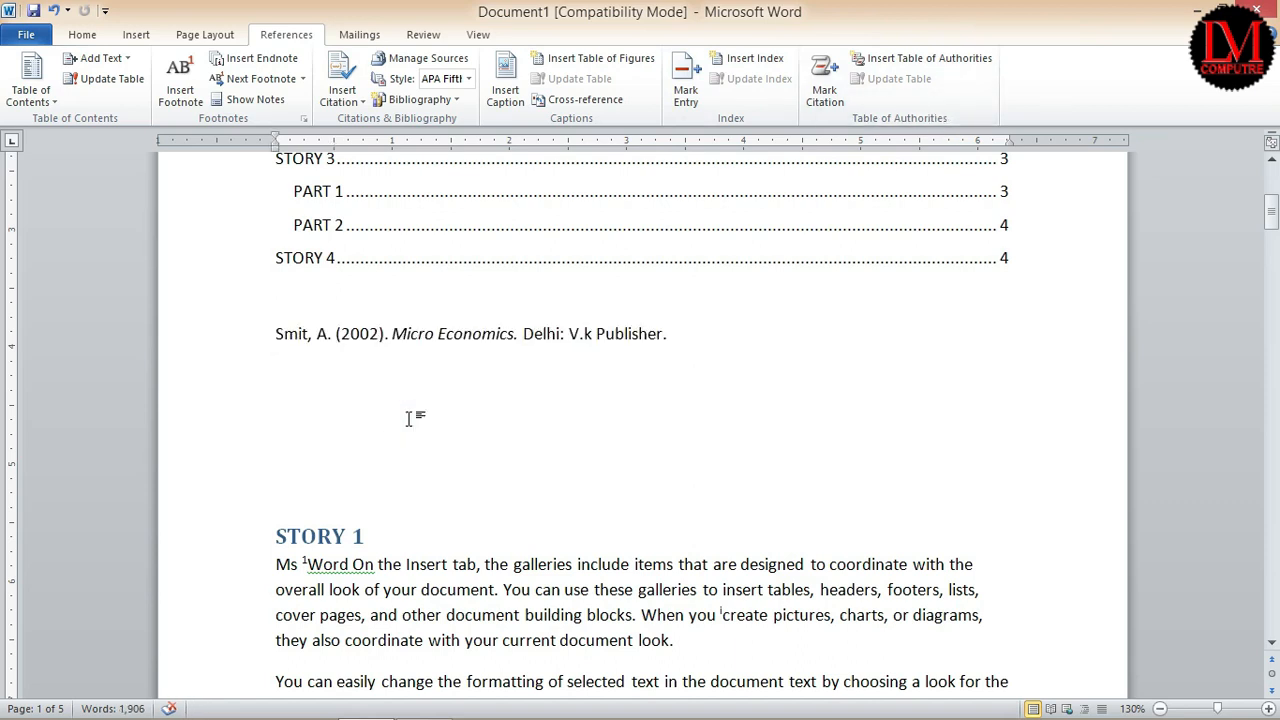